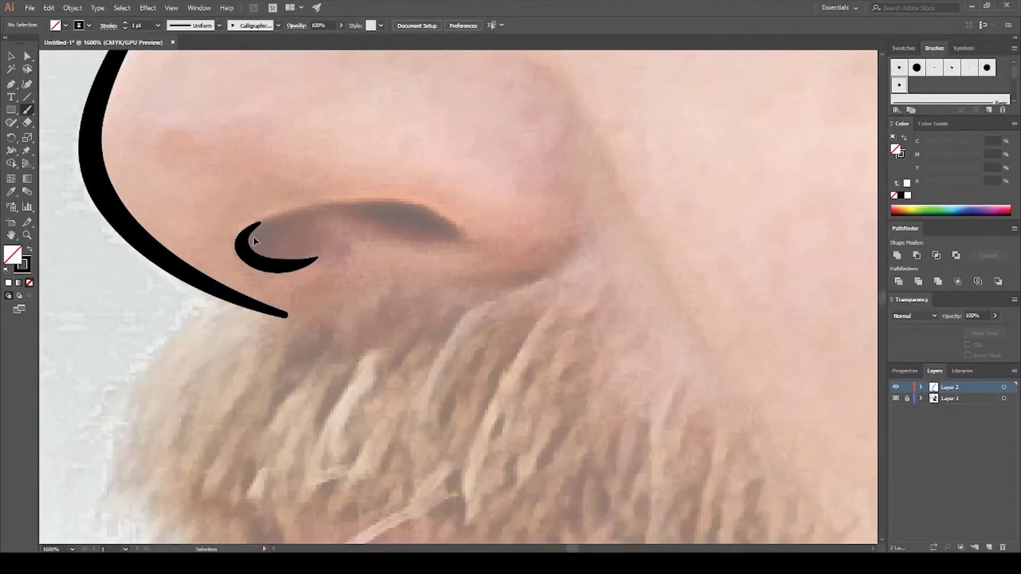
Step: Fill the nostril solid black and begin hatching the brow tip at the nose bridge
drag(292, 263, 449, 229)
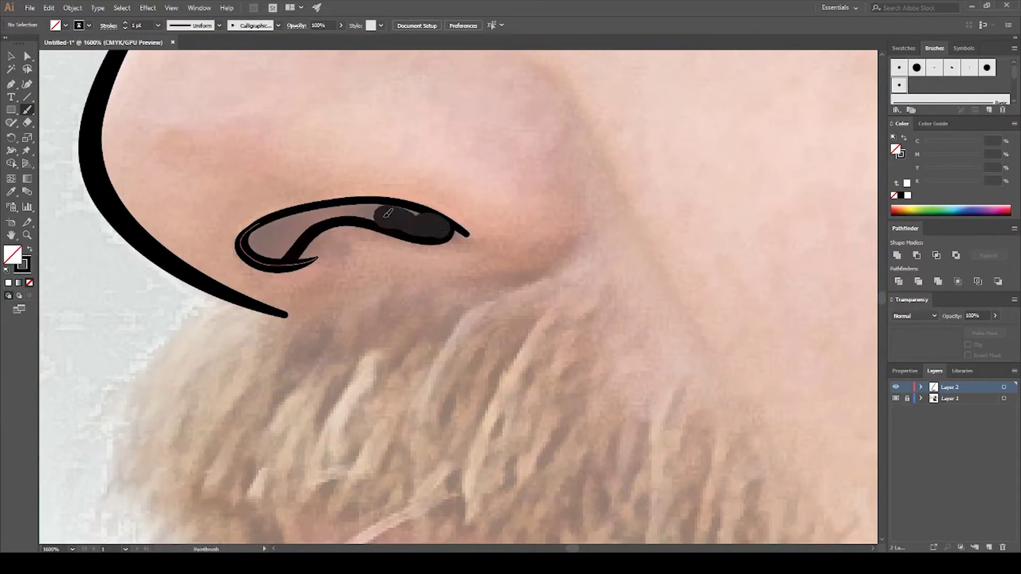
mouse_move(319, 223)
mouse_down()
mouse_move(449, 224)
mouse_move(269, 250)
mouse_up()
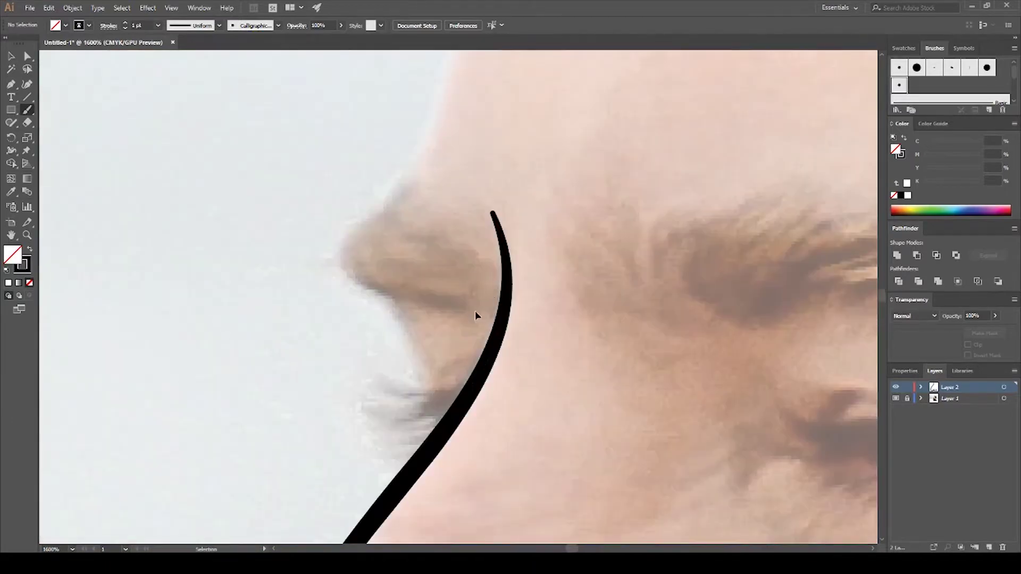
drag(482, 300, 420, 245)
drag(425, 289, 351, 239)
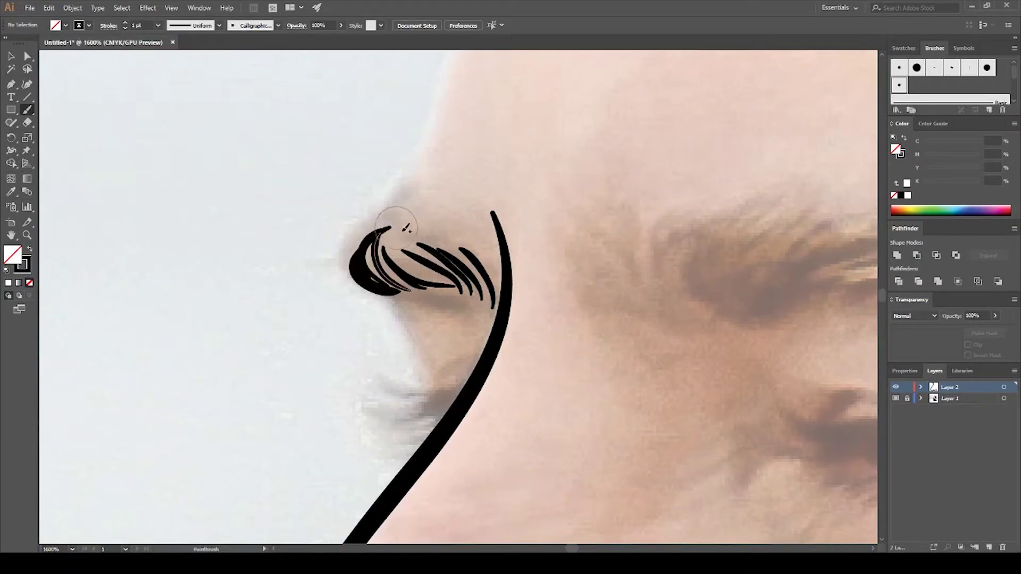
drag(372, 276, 399, 205)
Step: Darken the brow-tip hatching and draw the far eye curve below it
drag(404, 266, 444, 274)
drag(492, 303, 373, 212)
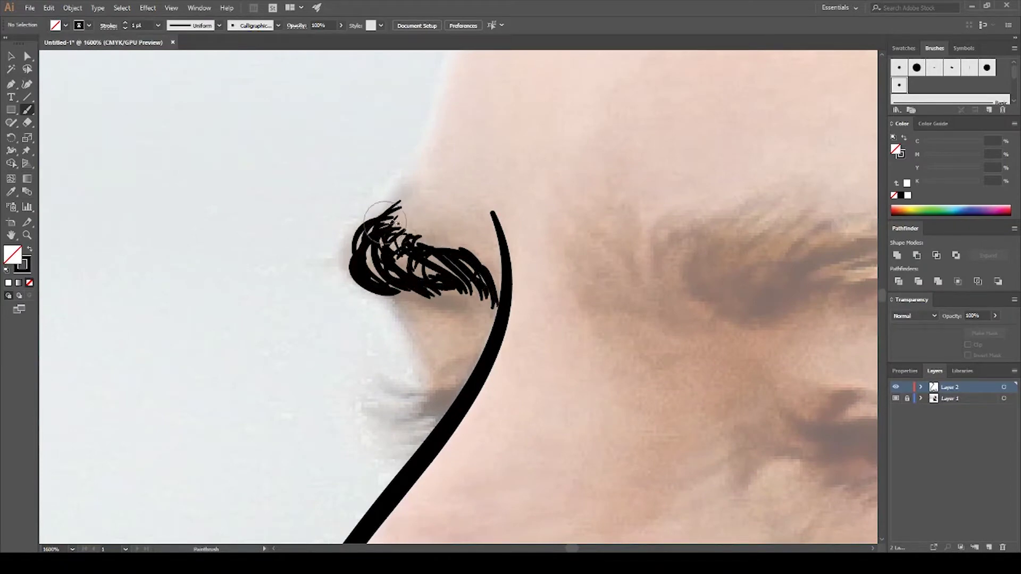
drag(367, 261, 396, 205)
drag(397, 266, 439, 276)
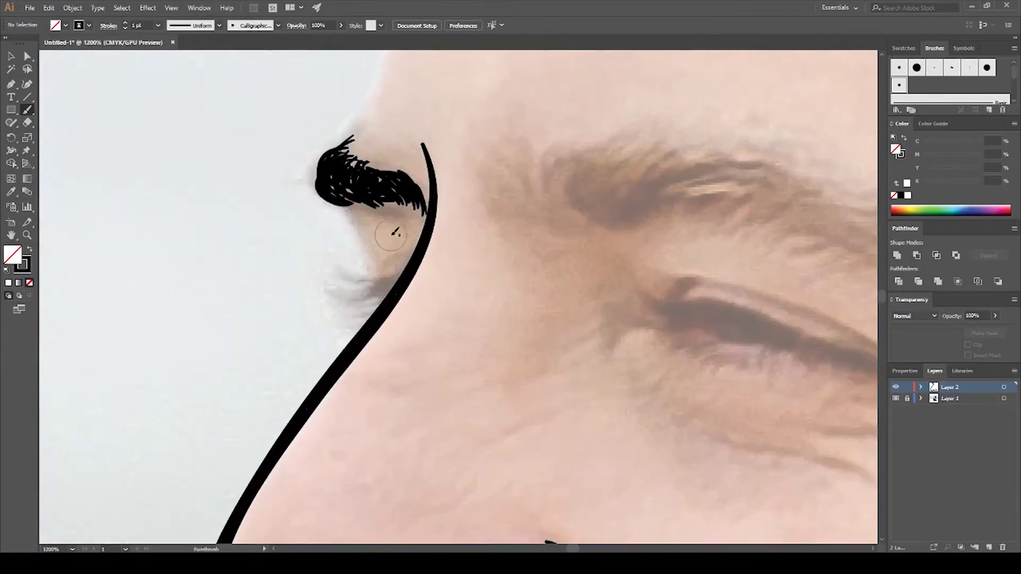
drag(338, 205, 372, 287)
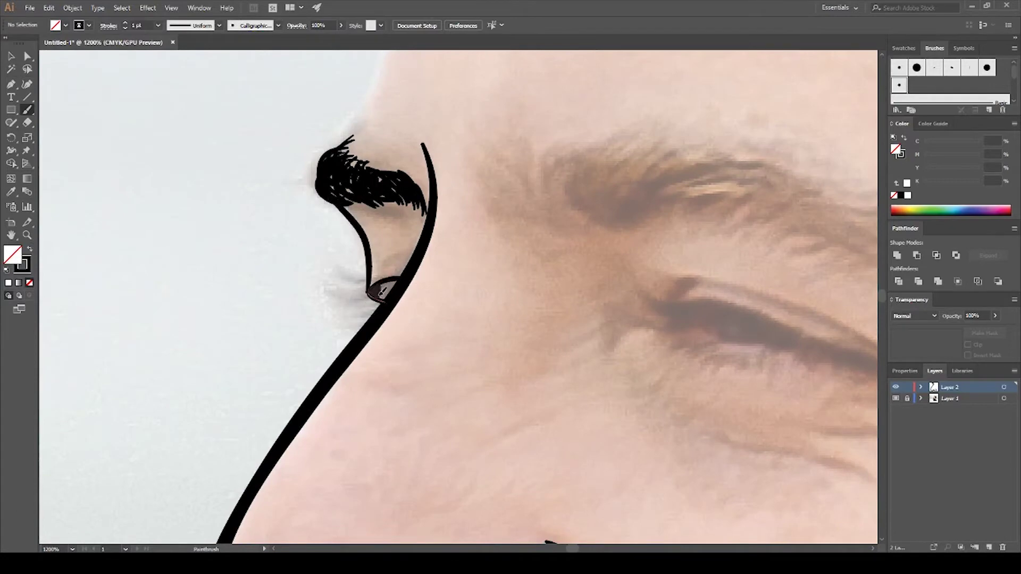
Step: Trace the forehead profile line in black
key(ctrl+0)
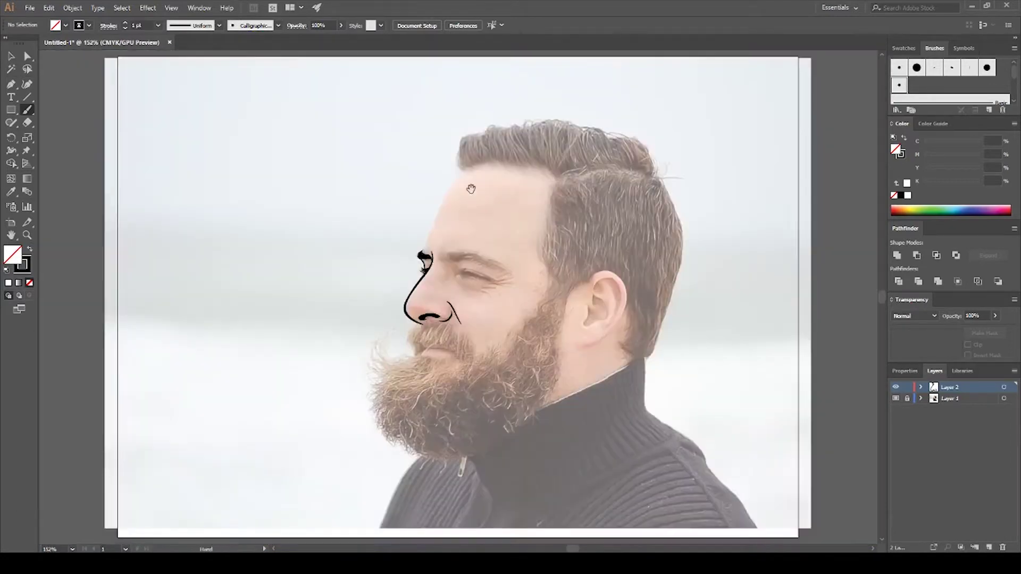
scroll(471, 244, up, 5)
scroll(272, 375, up, 2)
drag(272, 366, 423, 61)
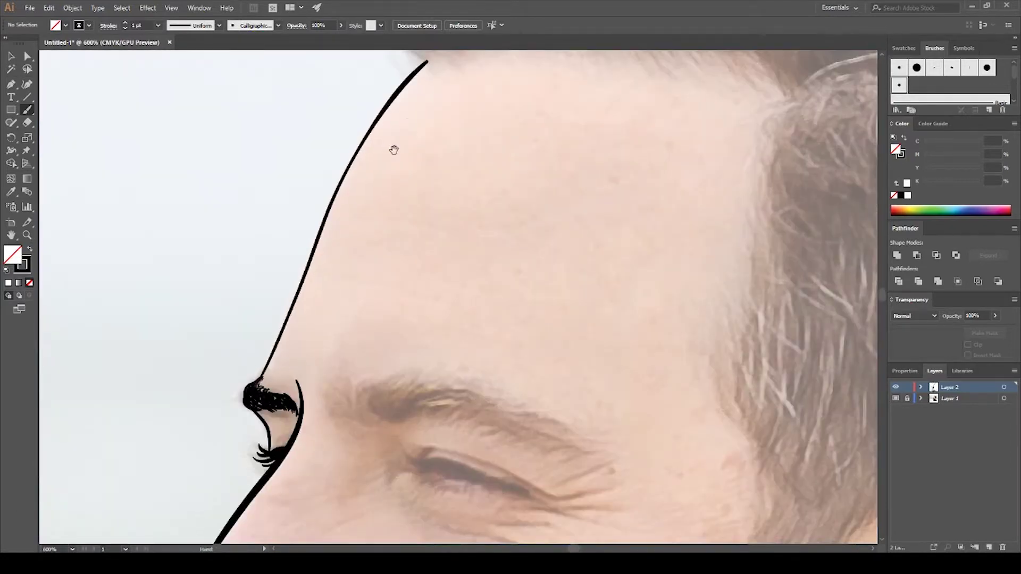
Step: Outline the outer ear down to the lobe, the inner bowl and the antihelix
scroll(433, 182, right, 3)
scroll(514, 247, down, 5)
scroll(485, 271, right, 8)
mouse_move(485, 271)
mouse_down()
mouse_move(588, 438)
mouse_move(454, 537)
mouse_up()
drag(483, 448, 420, 399)
drag(423, 352, 496, 346)
drag(440, 314, 490, 308)
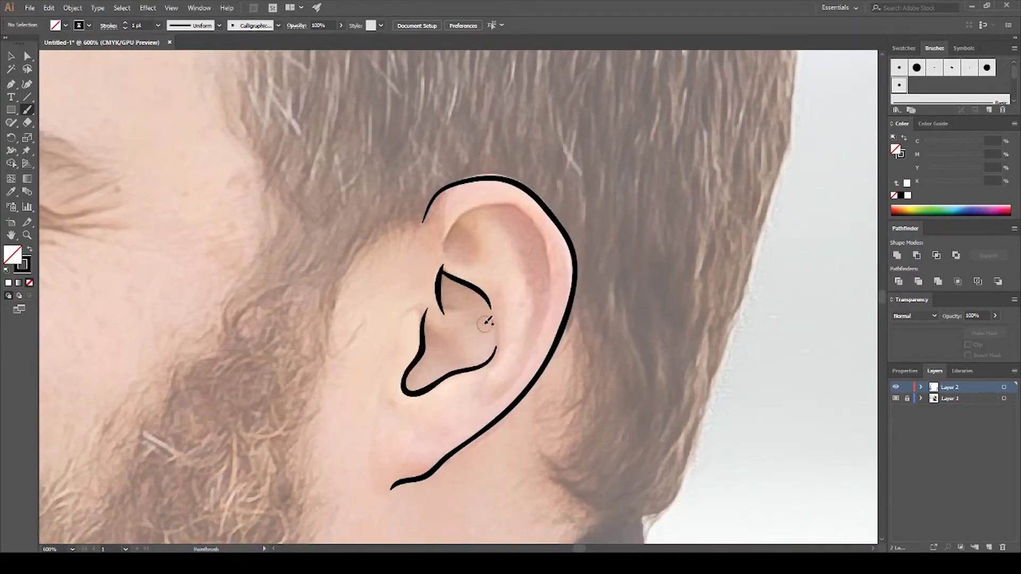
Step: Add the inner helix line with a top curl, then bring the eye into close view
drag(500, 202, 473, 423)
drag(451, 229, 464, 258)
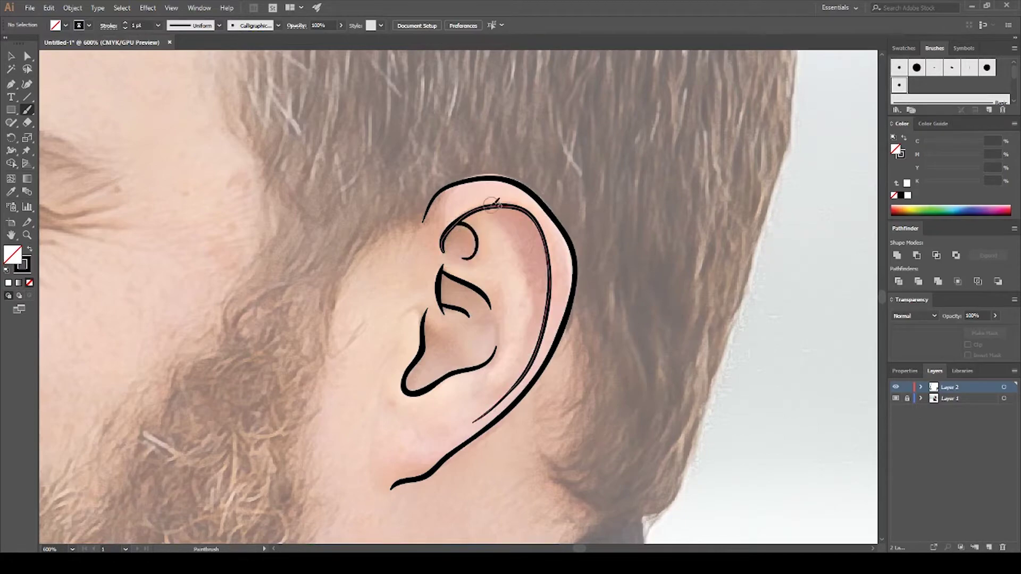
drag(489, 210, 524, 356)
mouse_move(422, 450)
mouse_down()
mouse_move(383, 376)
mouse_move(428, 365)
mouse_move(519, 224)
mouse_up()
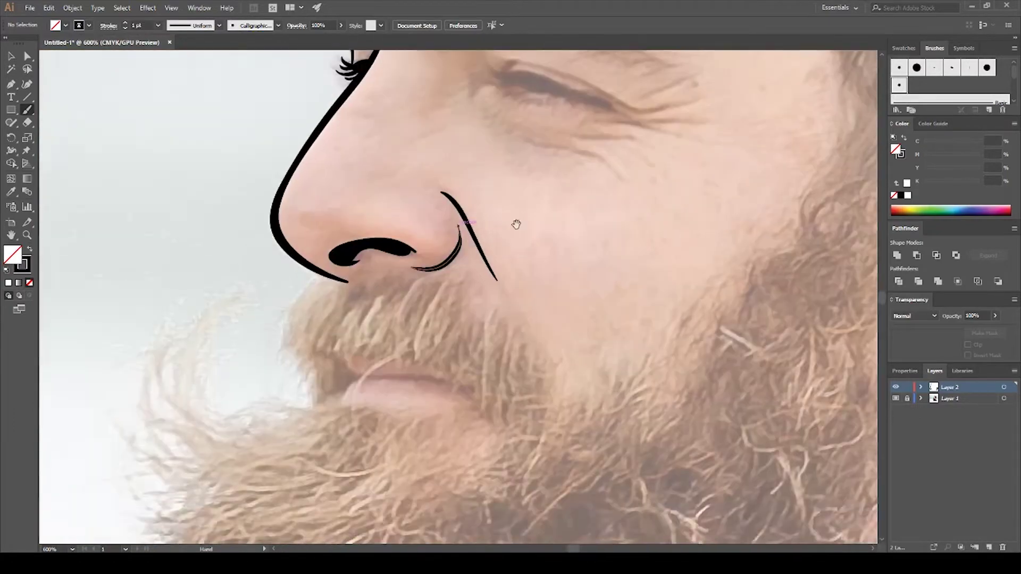
scroll(457, 275, up, 2)
Step: Draw curled lashes and the lower lid, and fill the closed eye dark
drag(405, 209, 718, 304)
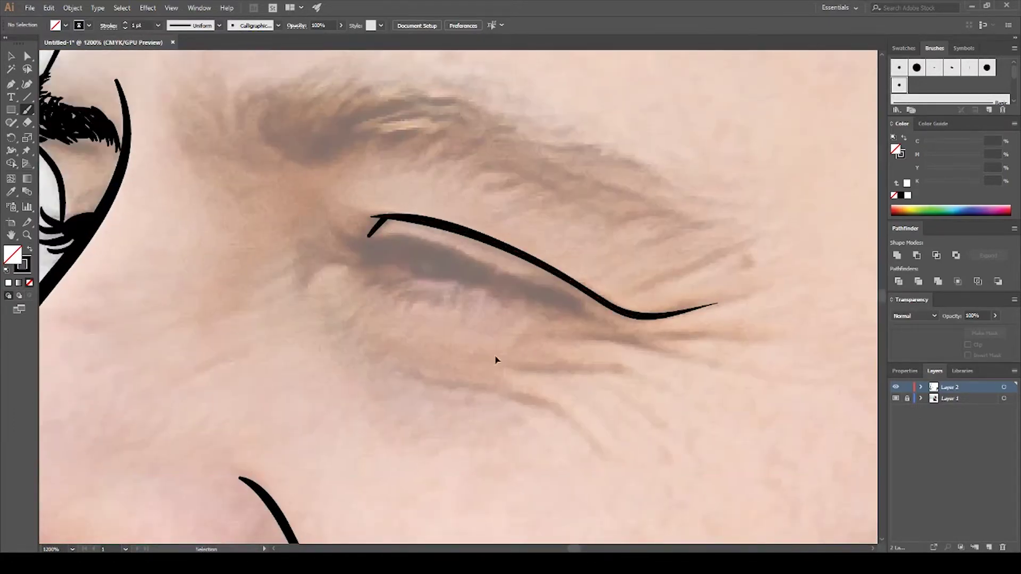
mouse_move(423, 240)
mouse_down()
mouse_move(341, 223)
mouse_move(436, 249)
mouse_move(362, 270)
mouse_up()
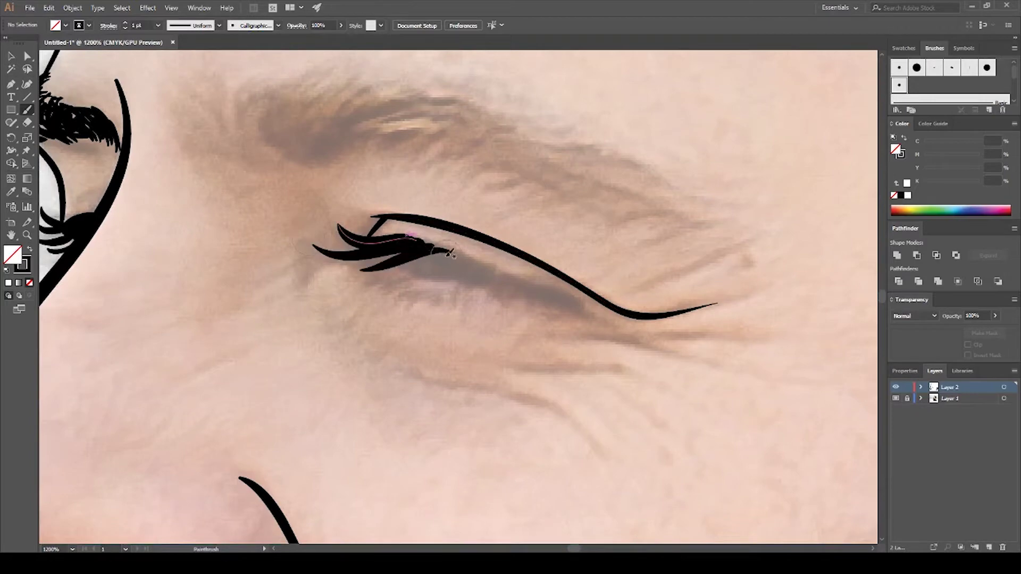
drag(523, 276, 622, 327)
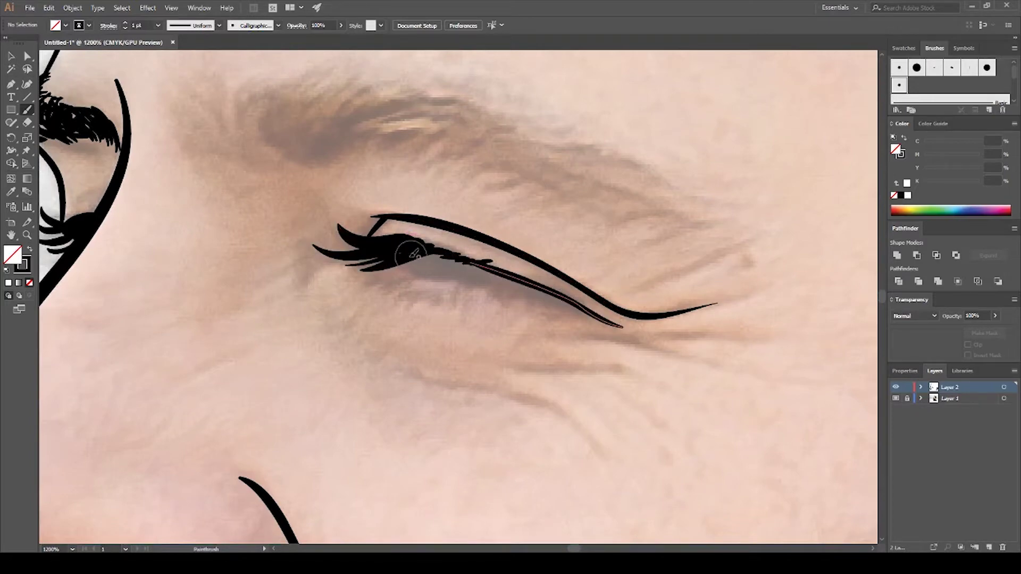
drag(413, 254, 596, 312)
drag(410, 258, 520, 285)
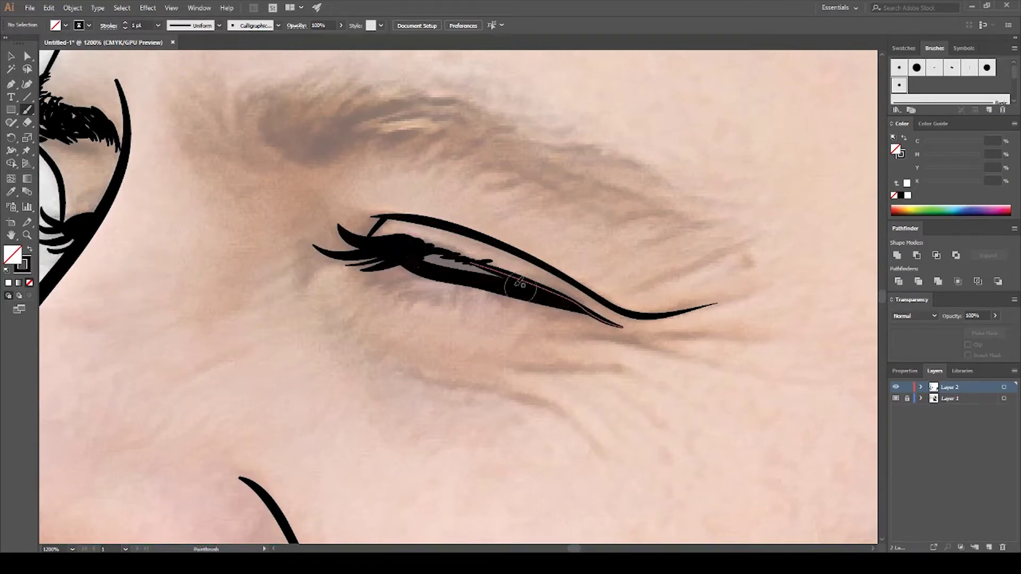
Step: Add three wrinkle lines under and beside the eye
scroll(542, 251, up, 2)
scroll(520, 229, down, 1)
scroll(409, 272, down, 2)
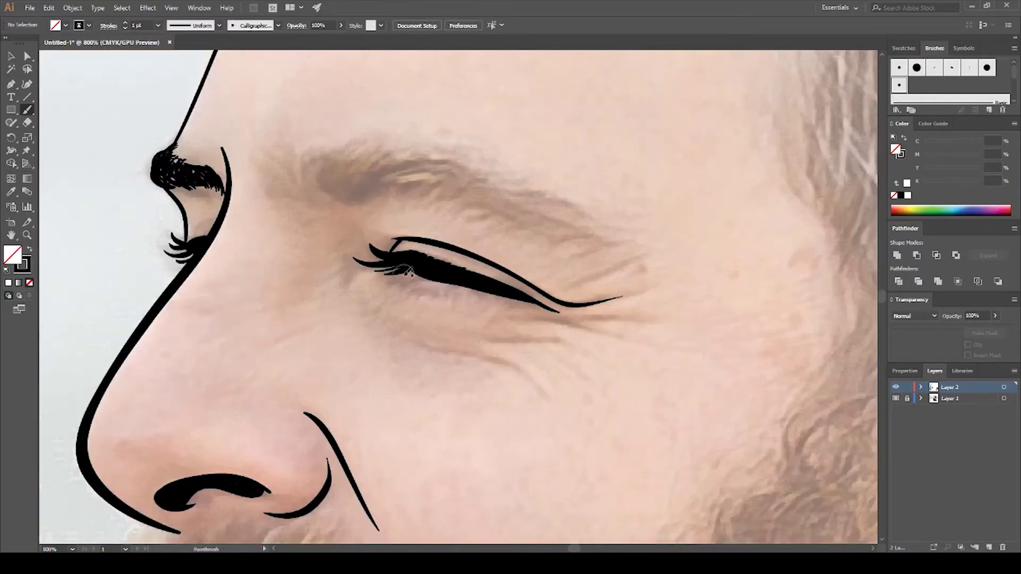
drag(413, 338, 546, 407)
drag(487, 337, 586, 351)
mouse_move(527, 321)
mouse_down()
mouse_move(645, 316)
mouse_move(682, 352)
mouse_up()
Step: Stroke eyebrow hairs from a small arc toward the temple, plus a thin arc beside the eye
scroll(671, 305, down, 5)
scroll(467, 387, up, 5)
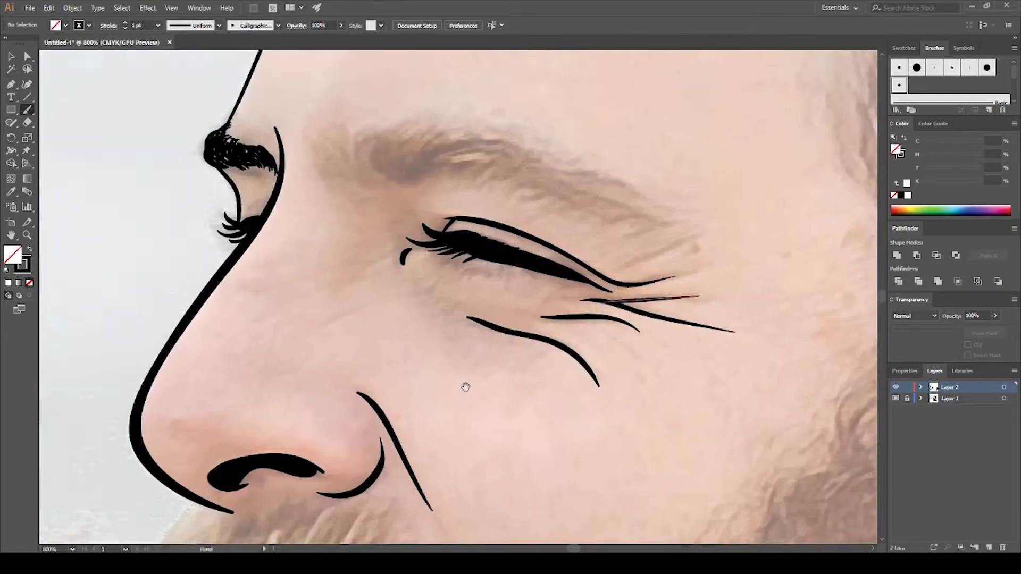
mouse_move(340, 220)
mouse_down()
mouse_move(316, 264)
mouse_move(380, 220)
mouse_up()
mouse_move(362, 257)
mouse_down()
mouse_move(407, 226)
mouse_move(431, 228)
mouse_up()
drag(409, 250, 456, 248)
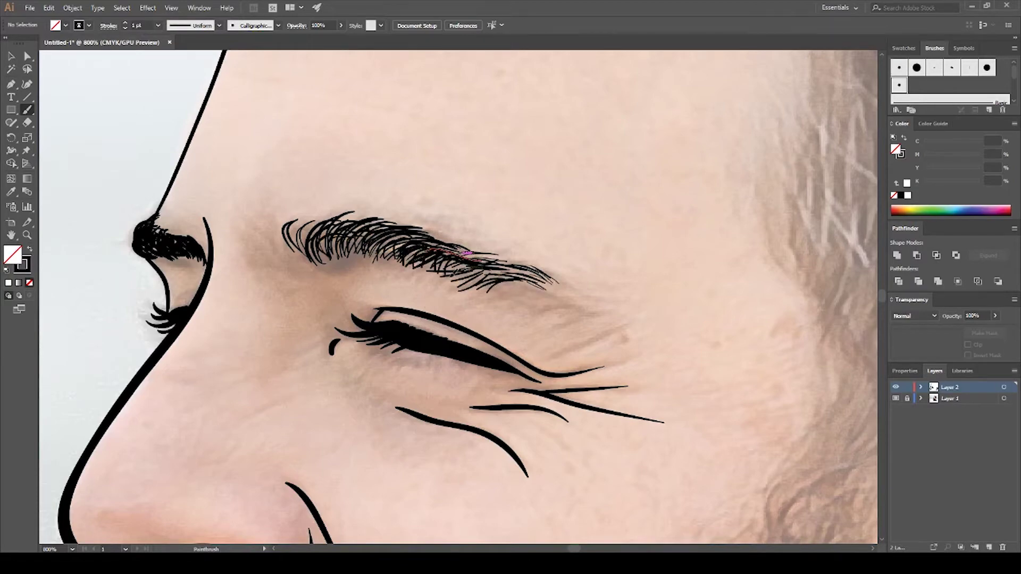
scroll(468, 254, down, 2)
scroll(511, 223, up, 2)
drag(479, 218, 538, 223)
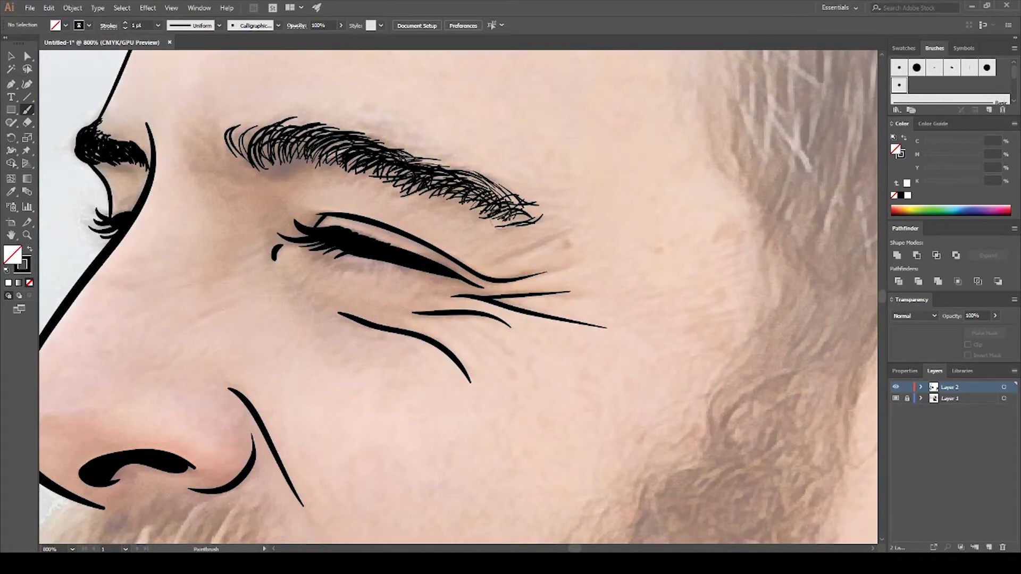
scroll(457, 298, down, 4)
scroll(512, 267, up, 1)
scroll(512, 267, up, 3)
Step: Extend the lip line to the right and add a curl at the lip corner
scroll(258, 209, up, 2)
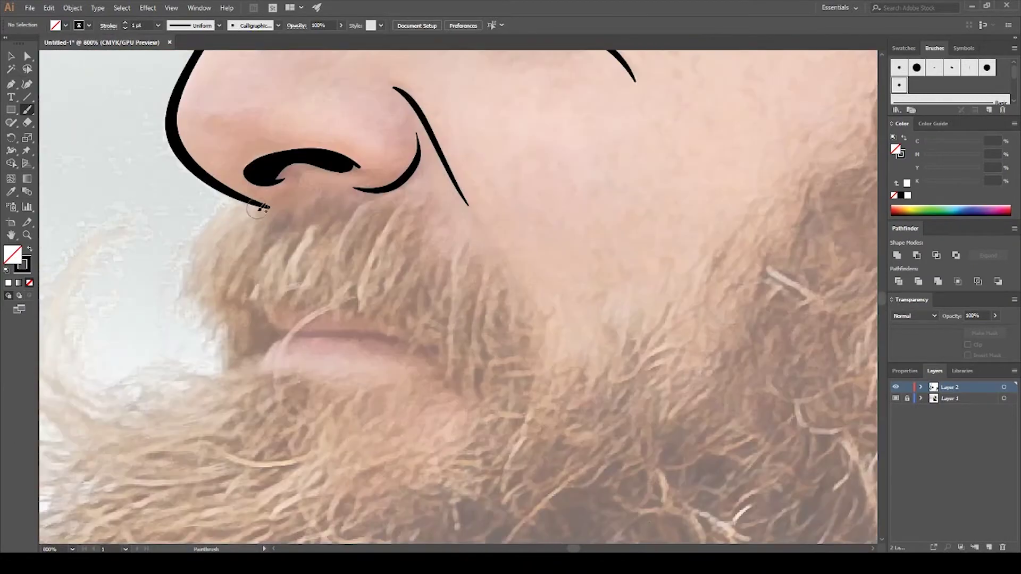
drag(323, 332, 410, 341)
scroll(335, 357, down, 2)
scroll(335, 358, left, 2)
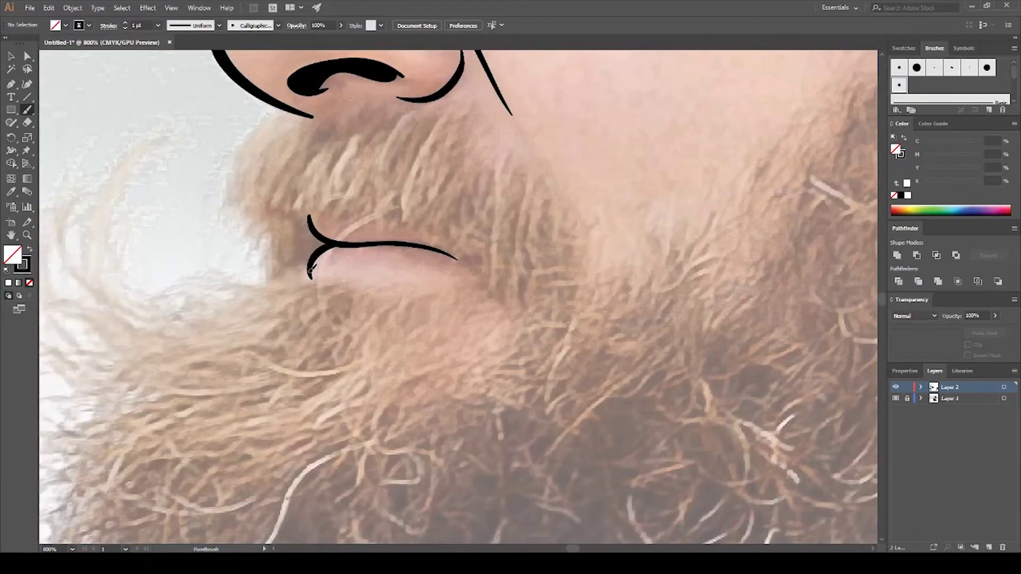
drag(309, 277, 323, 243)
scroll(264, 108, down, 5)
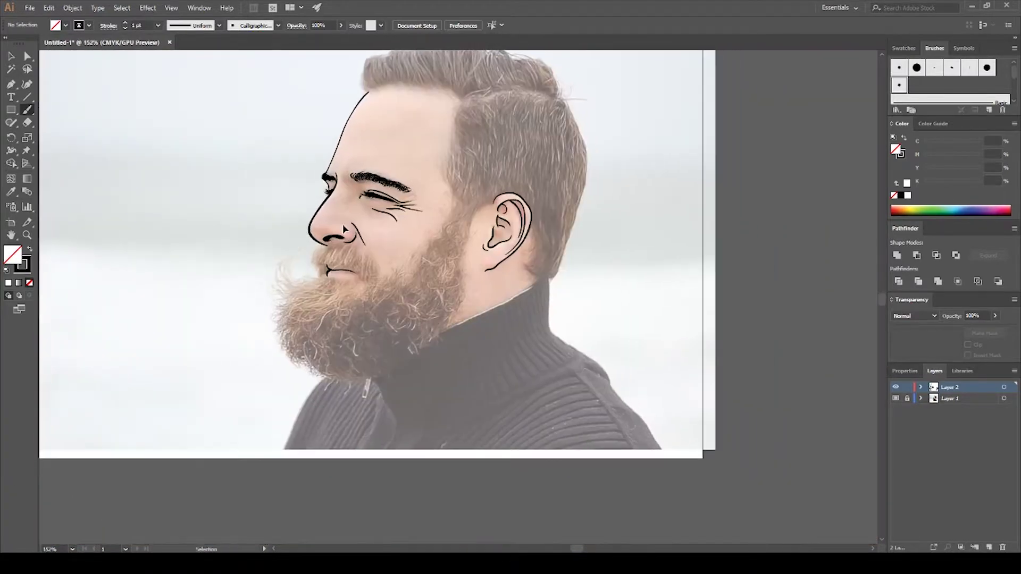
scroll(569, 229, up, 1)
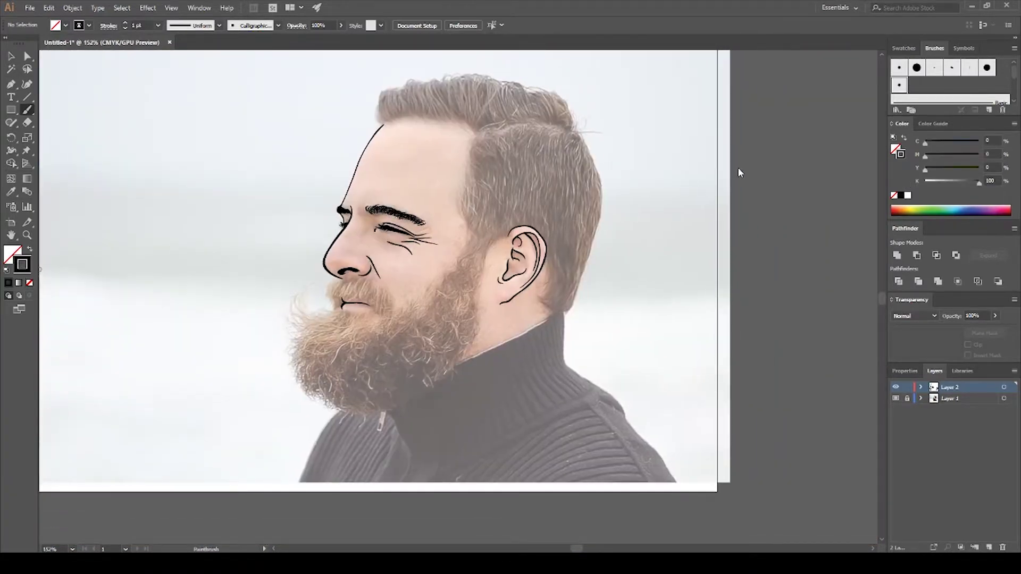
Step: Try brown 0.5 pt beard strokes at 400% zoom, then undo them
click(904, 214)
scroll(401, 308, up, 1)
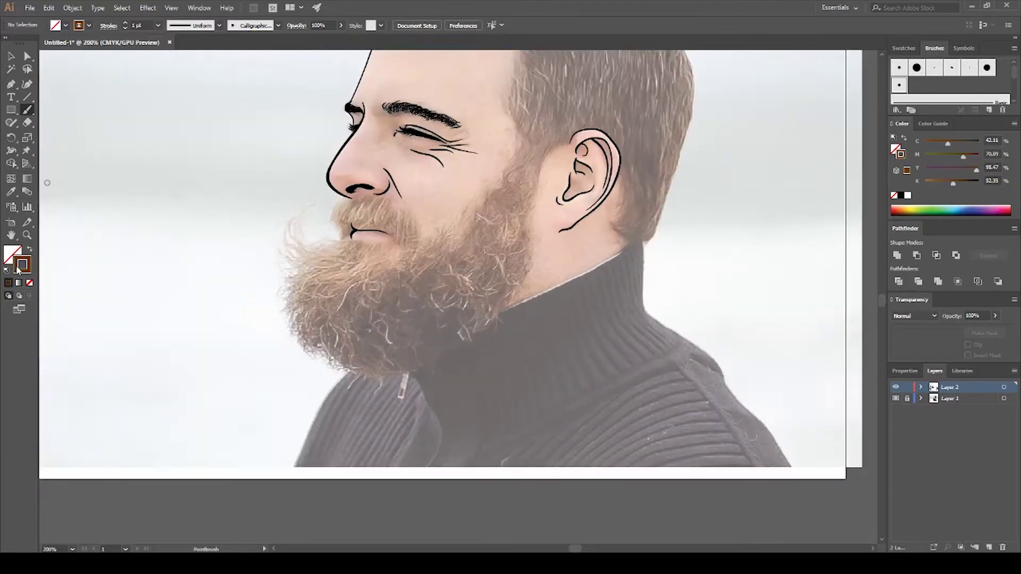
click(125, 29)
key(ctrl+plus)
key(ctrl+plus)
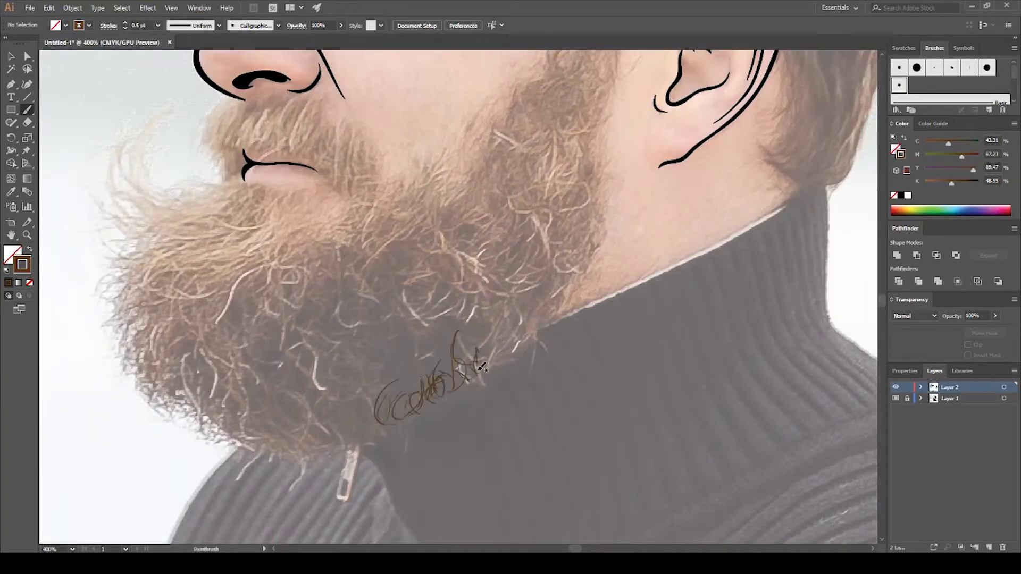
key(ctrl+z)
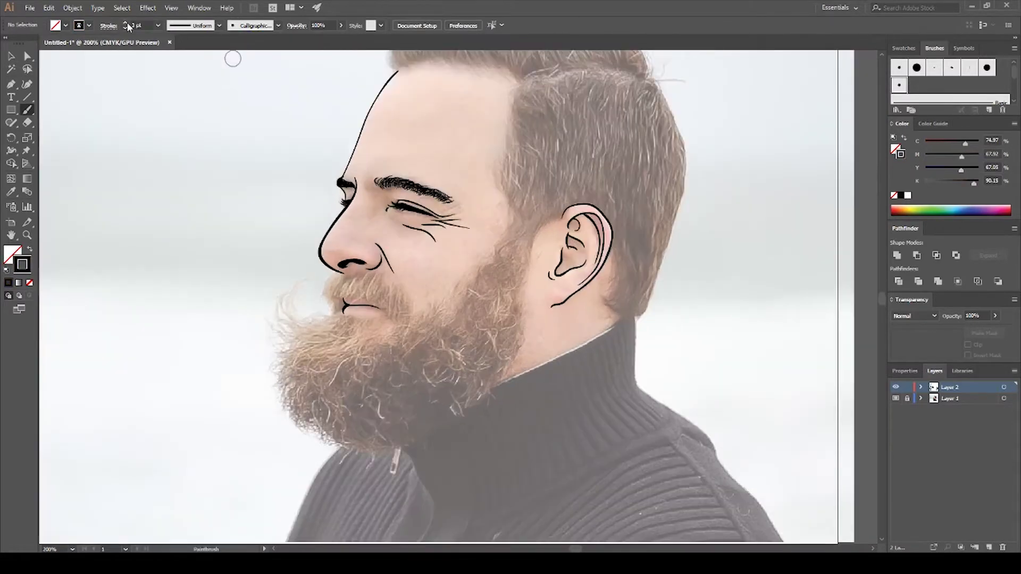
Step: Paint a large black shape over the beard and the hair behind the ear
mouse_move(372, 391)
mouse_down()
mouse_move(348, 337)
mouse_move(474, 306)
mouse_up()
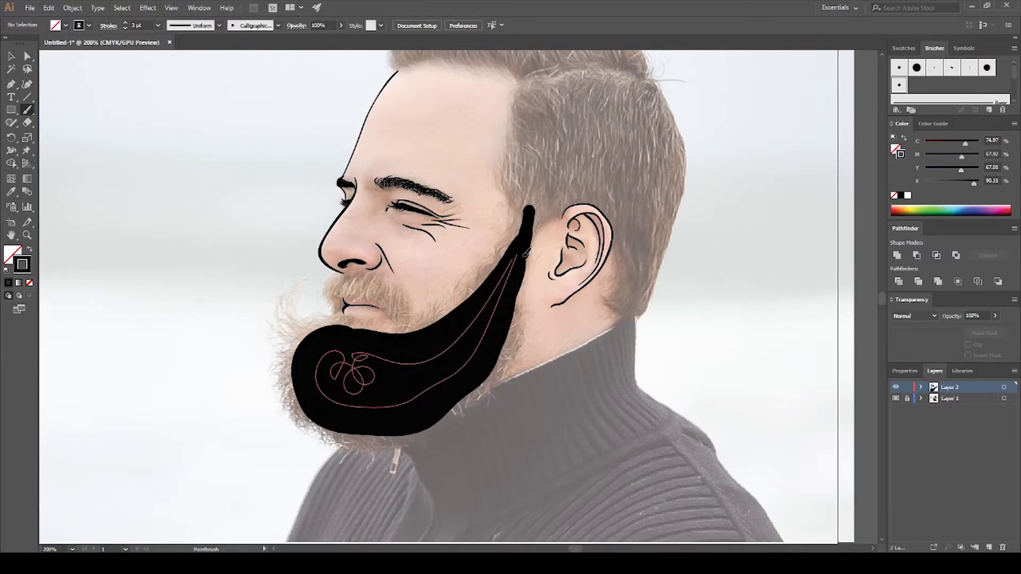
mouse_move(585, 180)
mouse_down()
mouse_move(523, 114)
mouse_move(674, 212)
mouse_move(617, 305)
mouse_up()
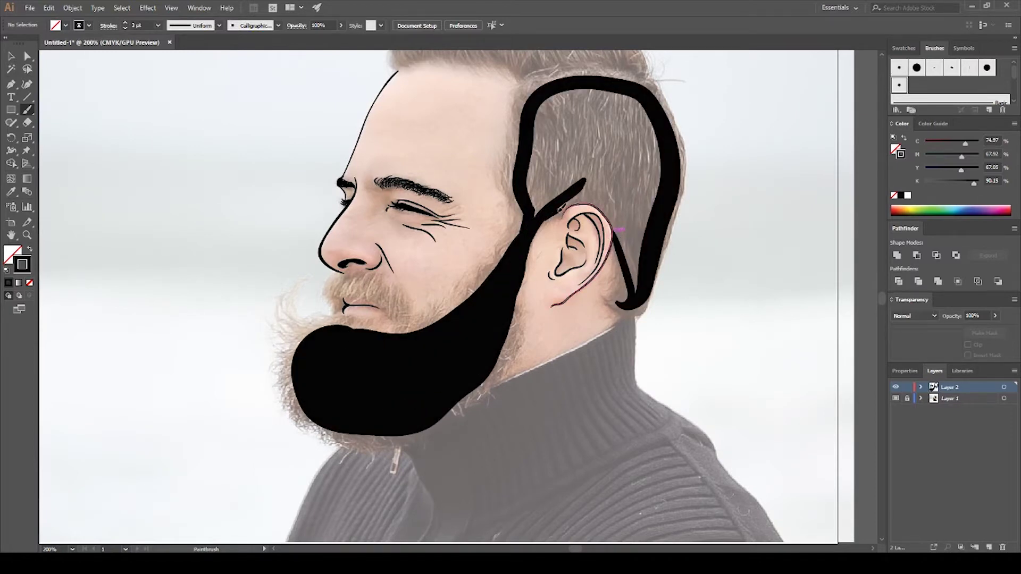
scroll(560, 208, up, 3)
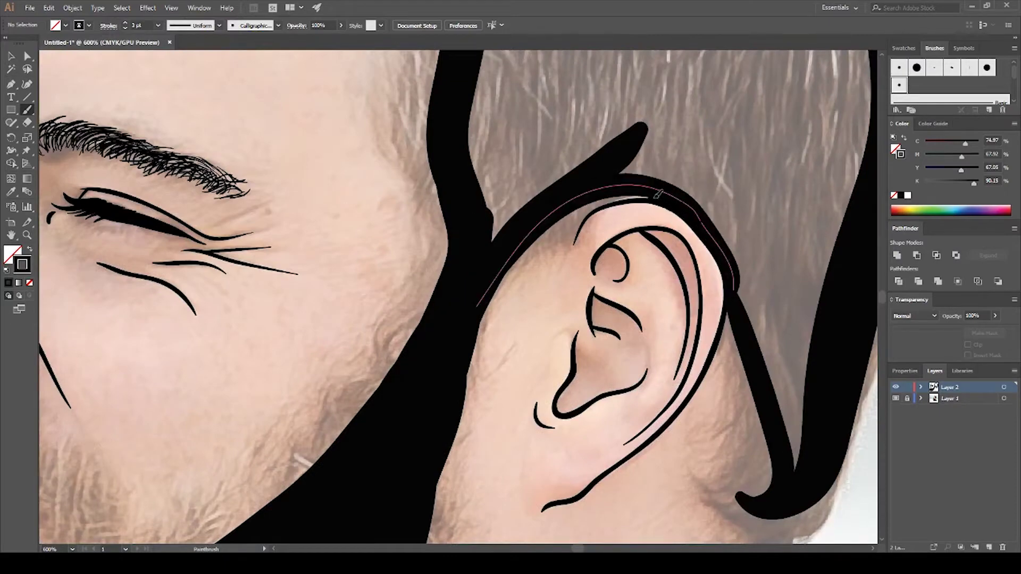
drag(657, 194, 585, 255)
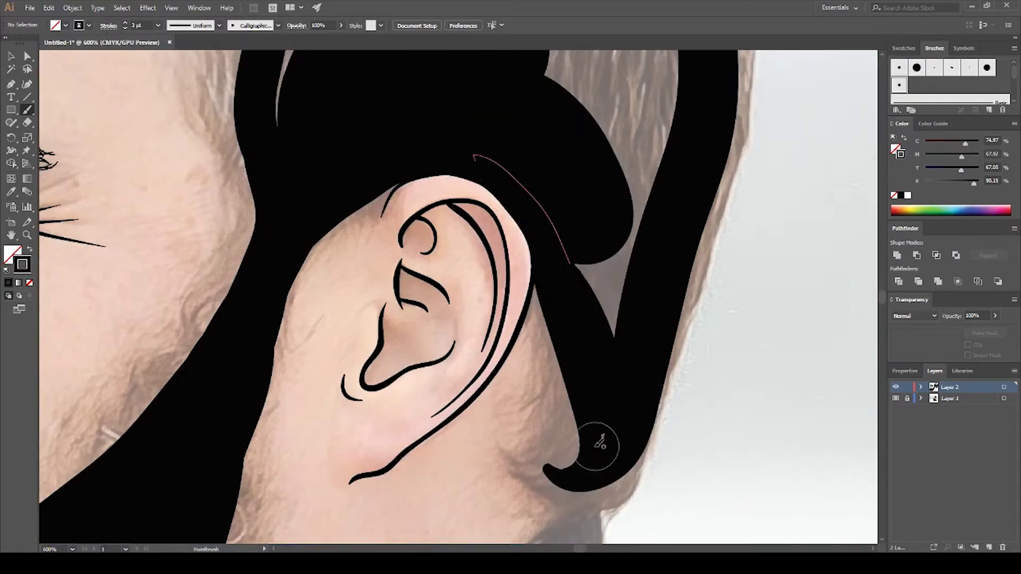
scroll(600, 442, up, 5)
scroll(588, 353, up, 10)
Step: Paint the hair on top of the head black and set the brush weight to 1 pt
drag(349, 372, 540, 400)
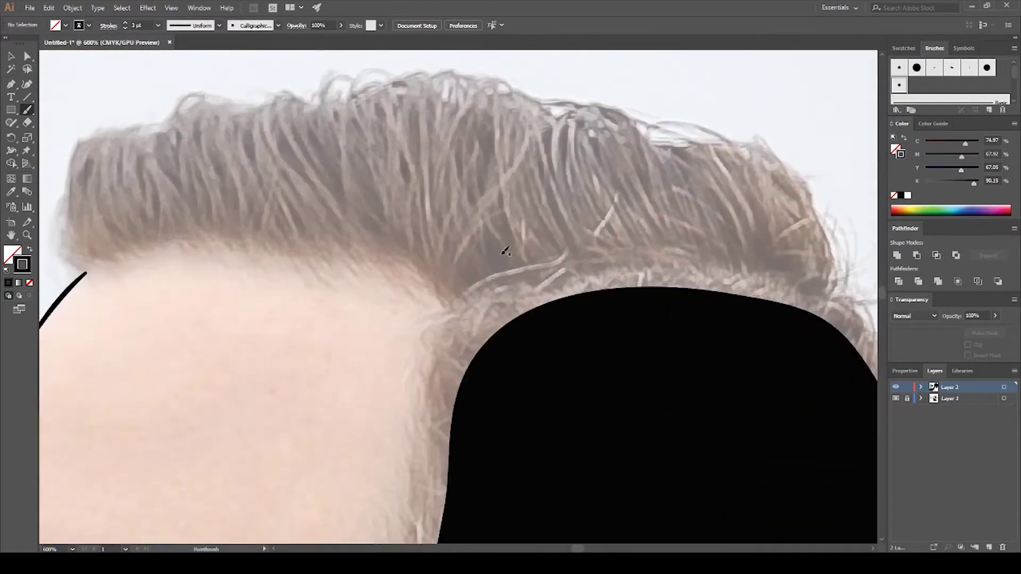
mouse_move(506, 251)
mouse_down()
mouse_move(348, 149)
mouse_move(381, 191)
mouse_move(528, 217)
mouse_move(471, 287)
mouse_up()
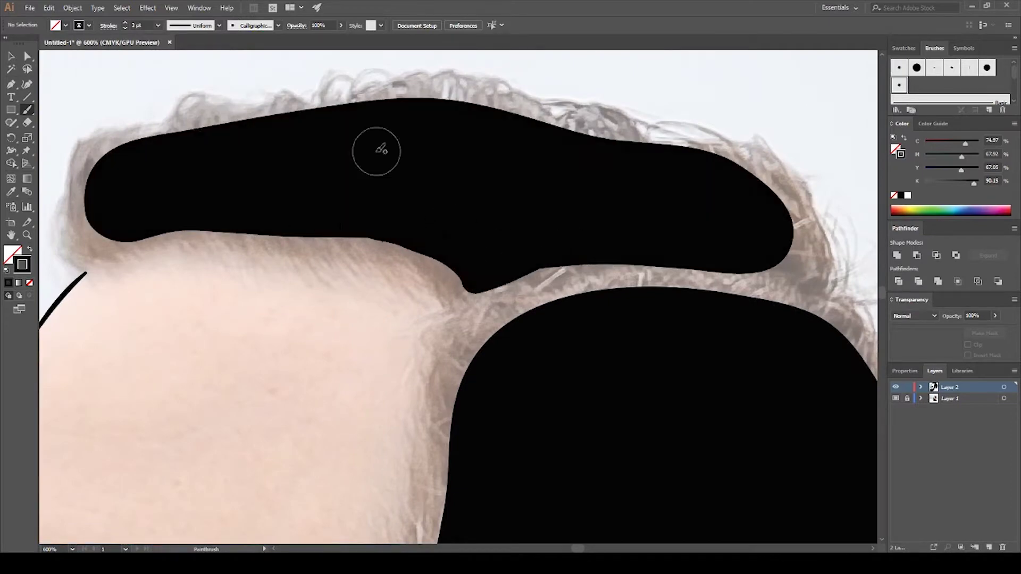
key(ctrl+0)
click(124, 23)
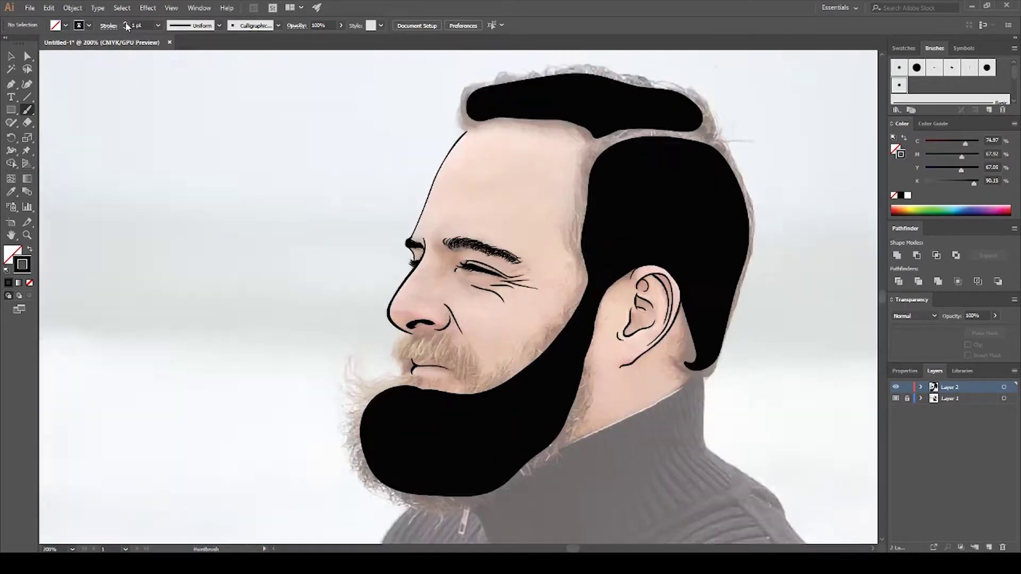
scroll(405, 259, up, 5)
Step: Draw spiky strands along the hairline and curls filling the front end of the hair
mouse_move(404, 215)
mouse_down()
mouse_move(416, 242)
mouse_move(460, 259)
mouse_up()
drag(434, 212, 471, 249)
drag(346, 235, 357, 261)
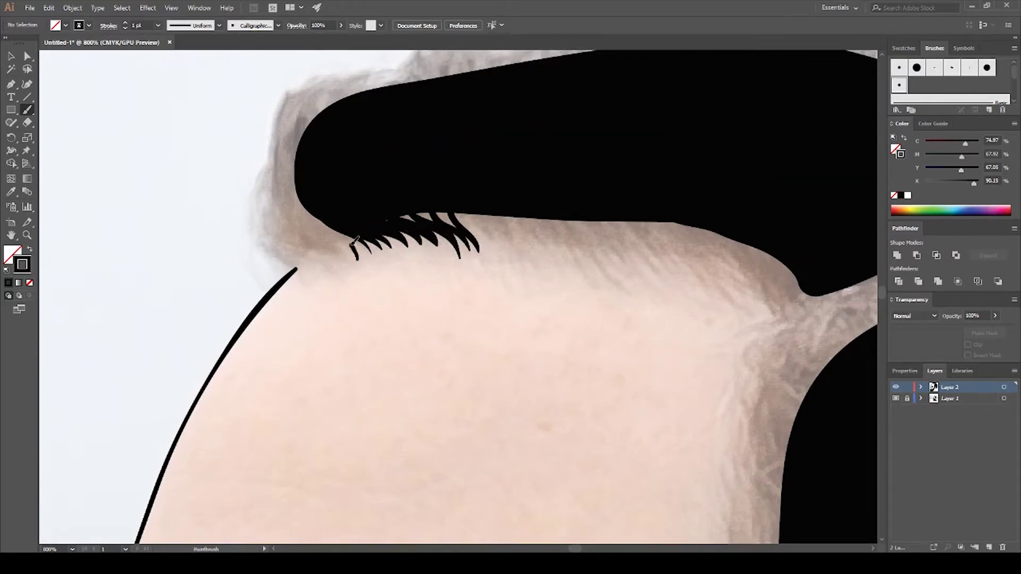
drag(274, 176, 323, 274)
mouse_move(276, 195)
mouse_down()
mouse_move(325, 275)
mouse_move(338, 267)
mouse_up()
drag(269, 175, 341, 264)
drag(322, 95, 351, 259)
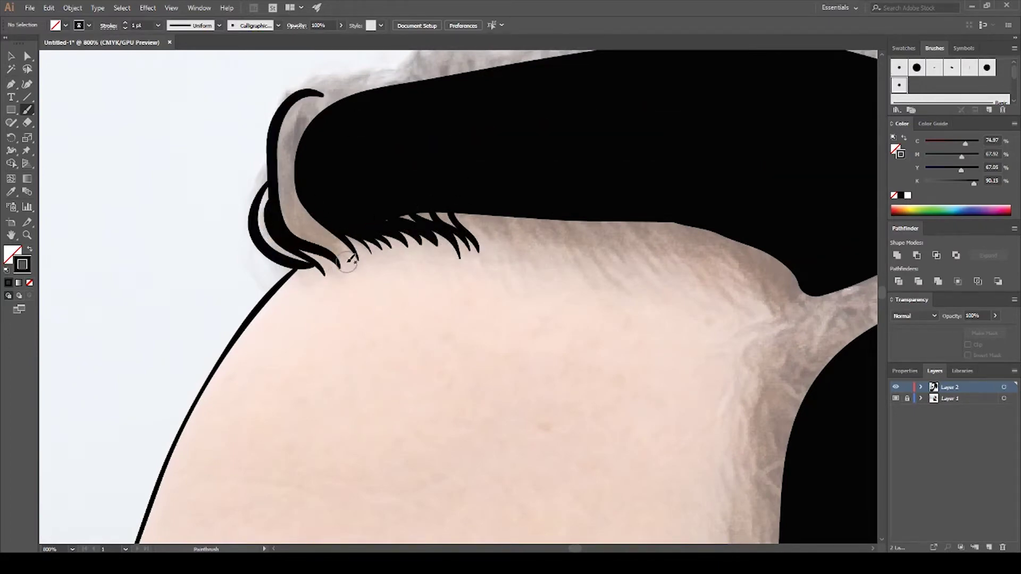
drag(290, 187, 338, 266)
drag(250, 199, 266, 146)
mouse_move(341, 245)
mouse_down()
mouse_move(312, 142)
mouse_move(357, 85)
mouse_up()
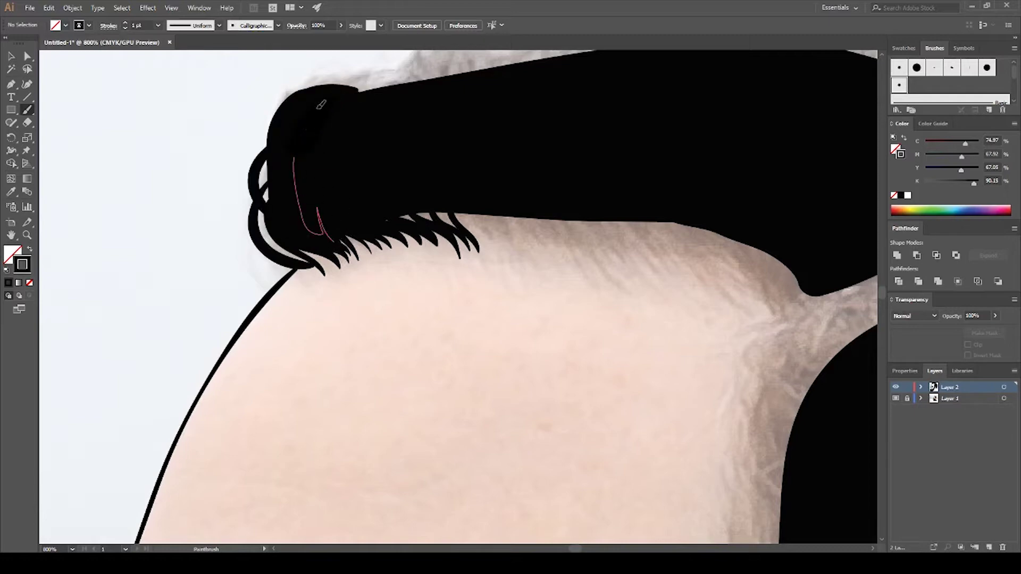
Step: Add a row of hair spikes along the lower hair edge and hairline
scroll(337, 209, right, 3)
drag(485, 215, 542, 291)
drag(519, 221, 563, 277)
mouse_move(534, 223)
mouse_down()
mouse_move(577, 279)
mouse_move(594, 277)
mouse_up()
drag(558, 219, 617, 282)
mouse_move(584, 224)
mouse_down()
mouse_move(641, 297)
mouse_move(662, 290)
mouse_up()
drag(633, 234, 686, 313)
drag(466, 218, 502, 285)
mouse_move(455, 201)
mouse_down()
mouse_move(490, 256)
mouse_move(463, 261)
mouse_up()
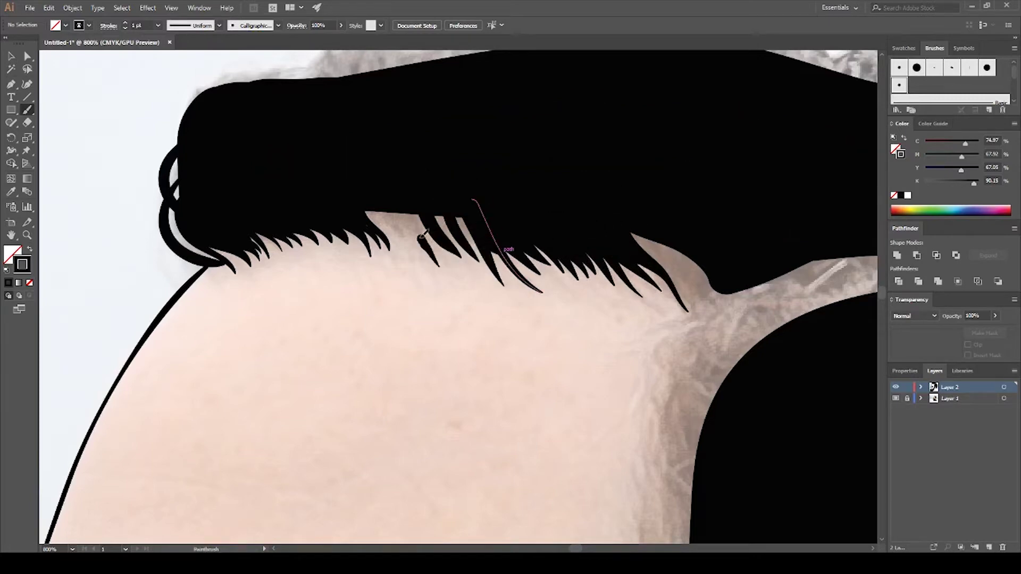
drag(420, 212, 439, 266)
drag(399, 210, 420, 260)
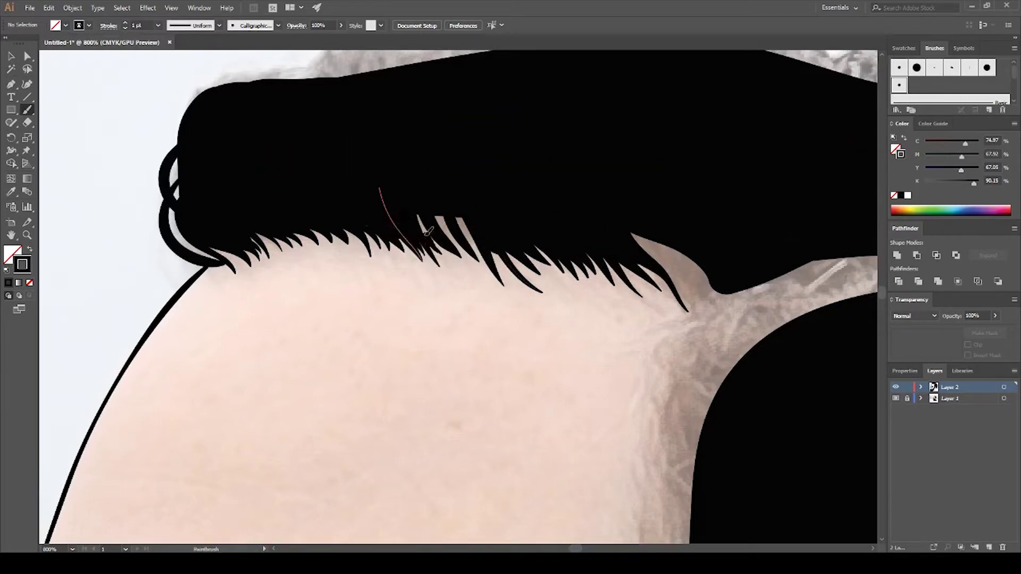
Step: Add a short strand at the hair edge, then thinner strands fanning along the sideburn
scroll(458, 171, down, 3)
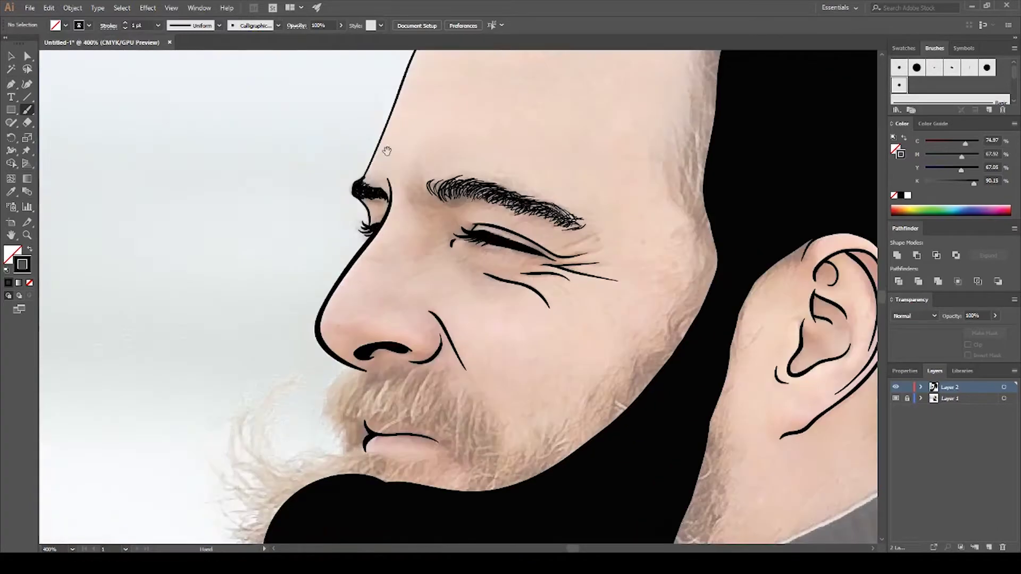
scroll(403, 237, up, 3)
mouse_move(468, 322)
mouse_down()
mouse_move(451, 338)
mouse_move(437, 387)
mouse_up()
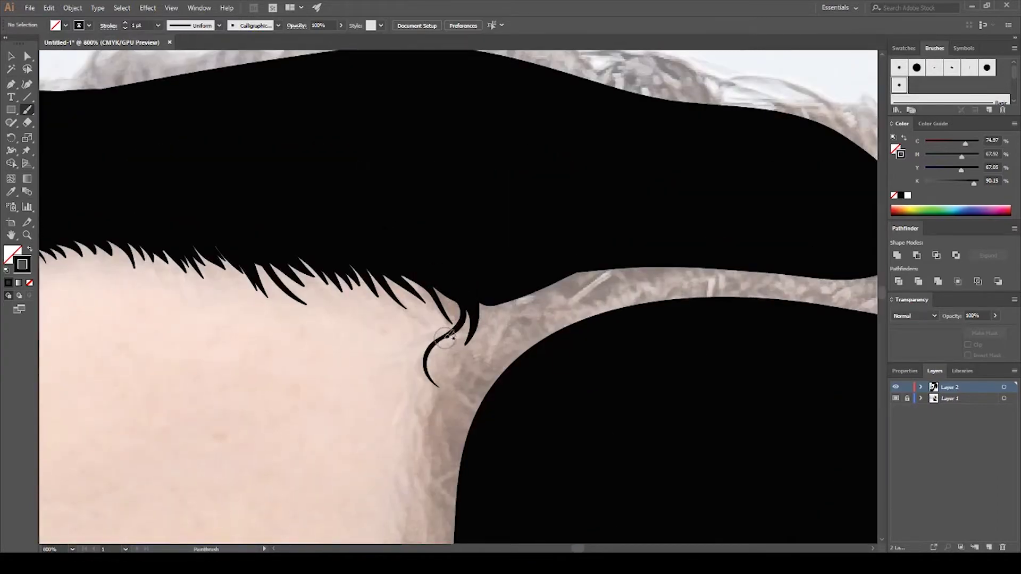
drag(477, 339, 462, 267)
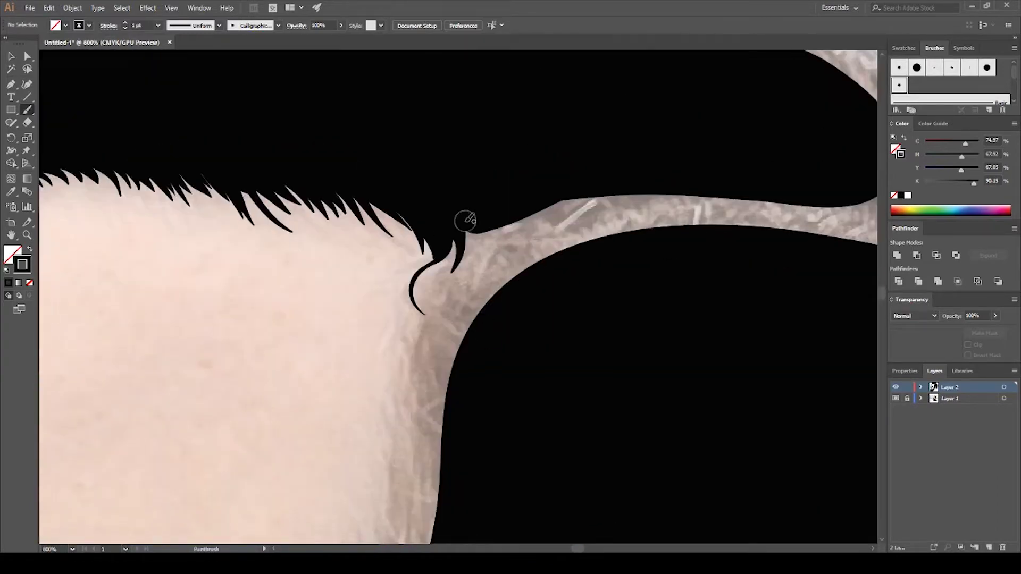
click(125, 28)
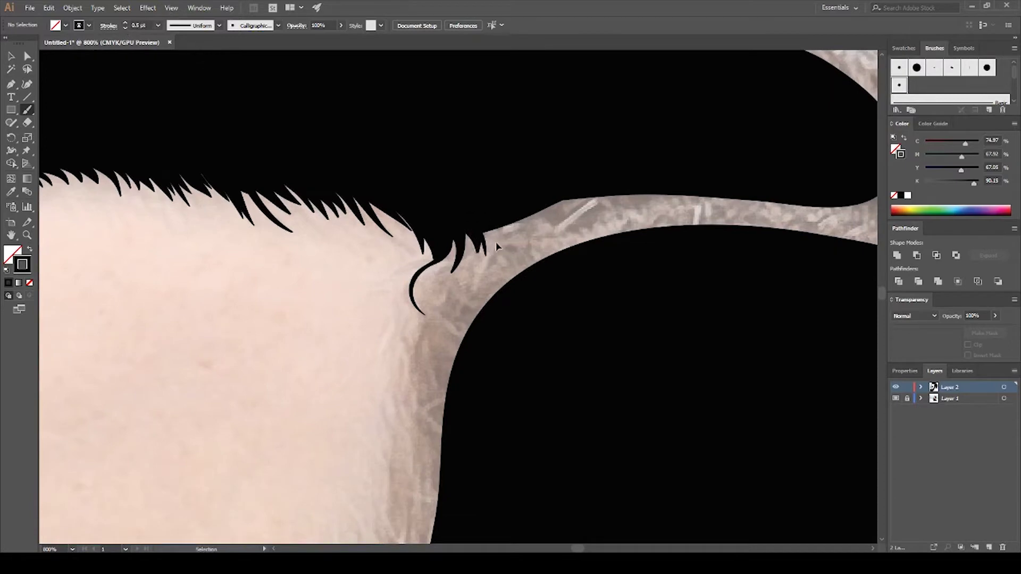
drag(368, 301, 350, 157)
drag(390, 192, 428, 281)
drag(376, 242, 425, 319)
drag(370, 268, 420, 341)
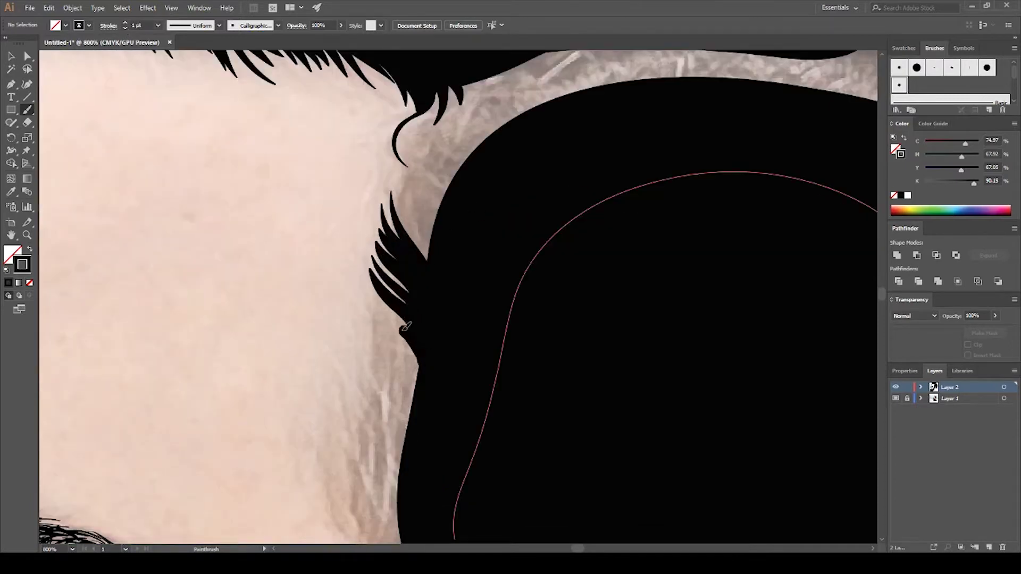
mouse_move(368, 287)
mouse_down()
mouse_move(381, 329)
mouse_move(391, 288)
mouse_move(497, 209)
mouse_up()
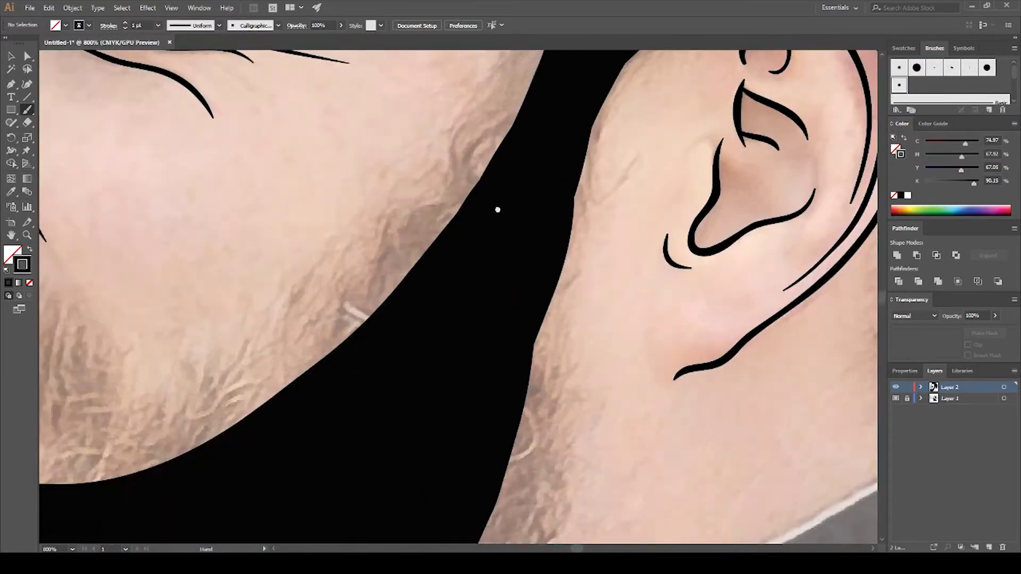
Step: Add hair strands along the cheek edge
drag(370, 452, 396, 367)
mouse_move(349, 399)
mouse_down()
mouse_move(375, 348)
mouse_move(337, 289)
mouse_up()
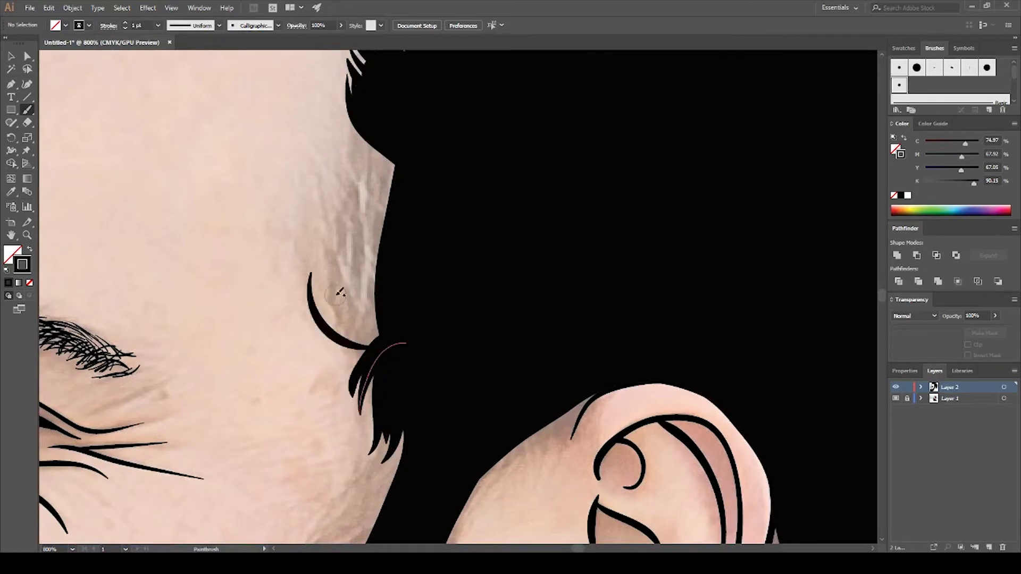
drag(375, 341, 324, 223)
drag(375, 319, 351, 154)
drag(385, 245, 340, 122)
mouse_move(384, 152)
mouse_down()
mouse_move(378, 314)
mouse_move(329, 258)
mouse_up()
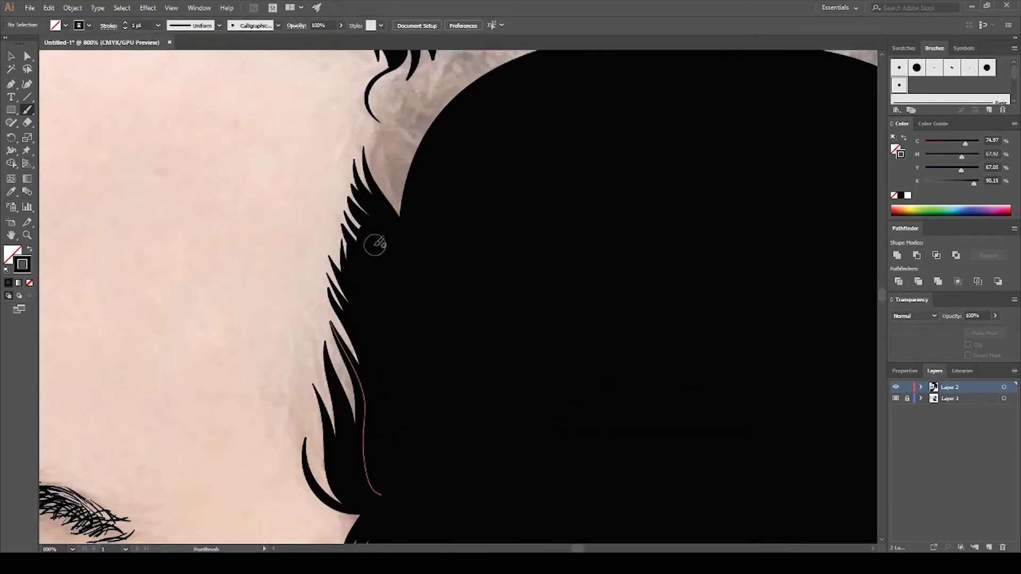
scroll(376, 244, up, 3)
Step: Add strands at the sideburn, where it meets the hairline, and at the top hair's back end
mouse_move(399, 343)
mouse_down()
mouse_move(359, 258)
mouse_move(372, 229)
mouse_up()
drag(421, 316, 414, 235)
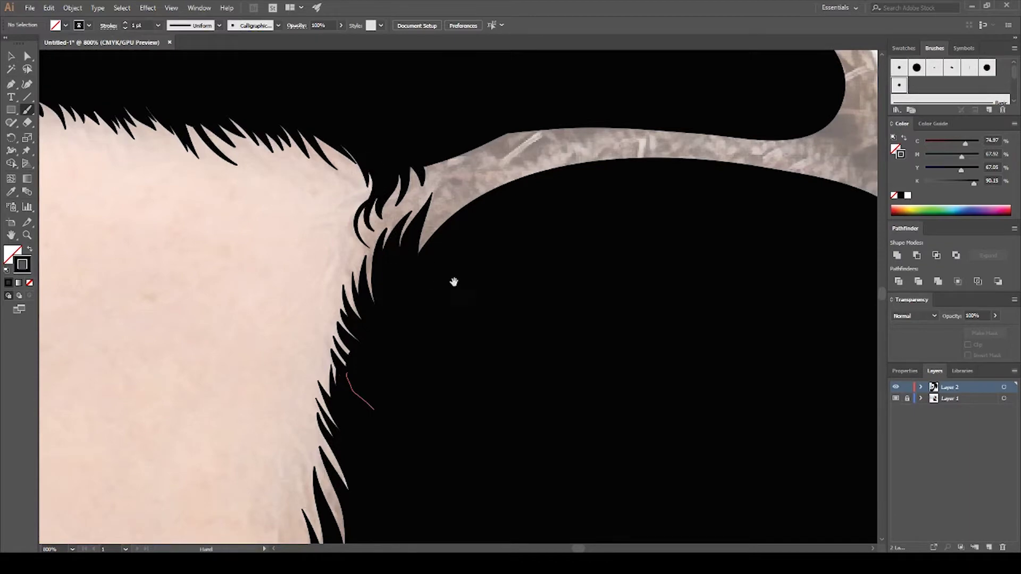
mouse_move(454, 282)
mouse_down()
mouse_move(320, 390)
mouse_move(301, 298)
mouse_move(274, 262)
mouse_up()
drag(314, 324, 325, 279)
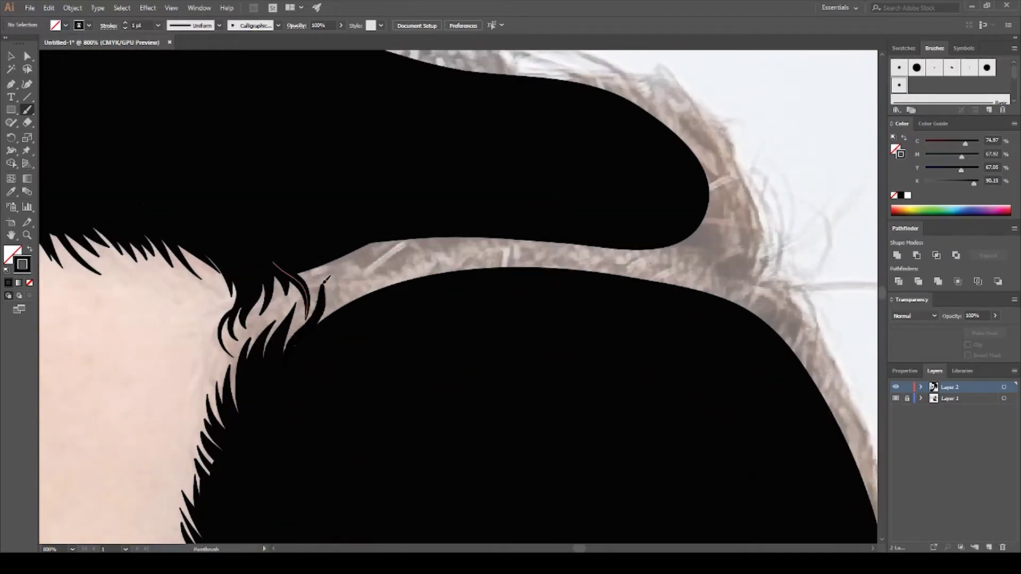
drag(300, 345, 76, 345)
drag(454, 242, 475, 273)
drag(543, 254, 517, 295)
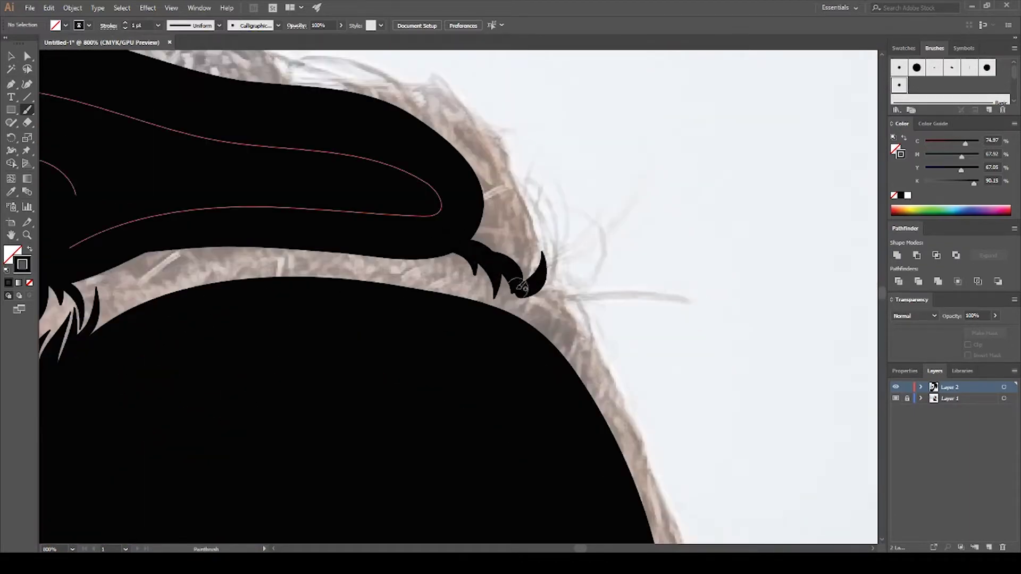
drag(455, 240, 493, 297)
drag(385, 255, 419, 317)
Step: Fill the gap in the top of the hair with black brush strokes
key(ctrl+0)
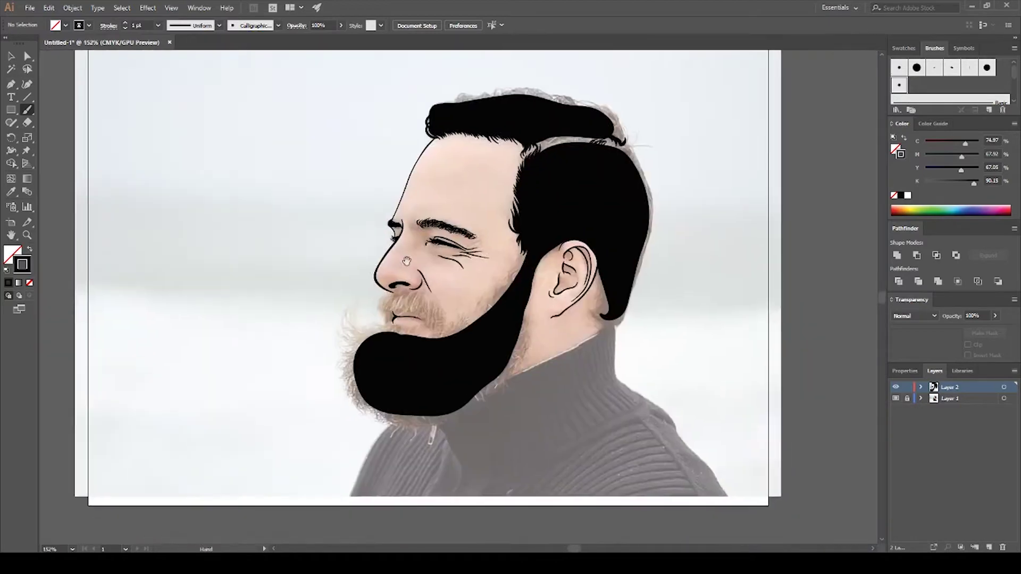
scroll(523, 291, up, 5)
drag(522, 292, 316, 478)
mouse_move(425, 319)
mouse_down()
mouse_move(457, 273)
mouse_move(638, 260)
mouse_move(786, 268)
mouse_up()
Step: Paint curls along the front end, top and right edge of the hair
drag(532, 266, 744, 425)
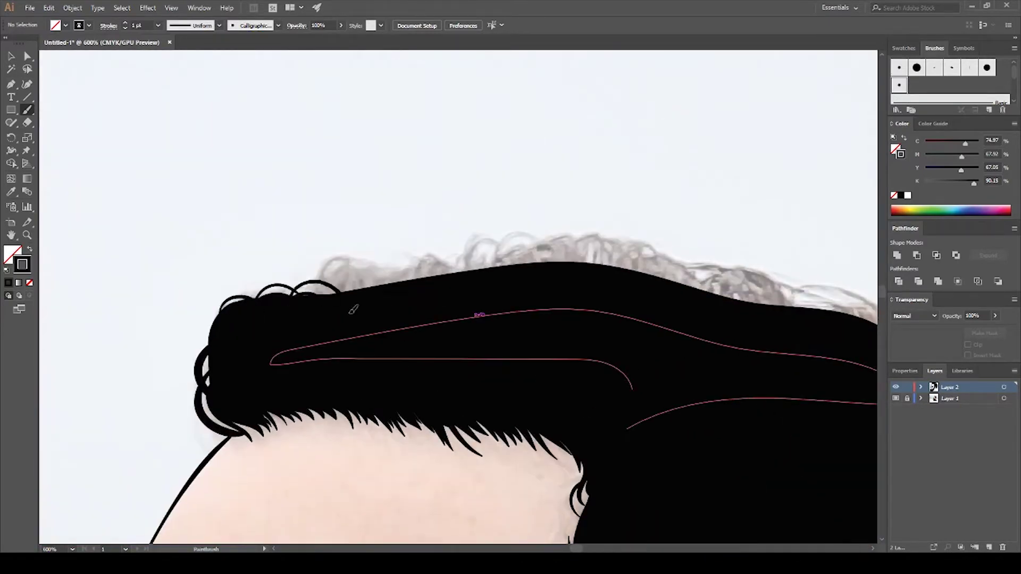
drag(260, 297, 340, 282)
mouse_move(325, 290)
mouse_down()
mouse_move(392, 296)
mouse_move(481, 265)
mouse_move(628, 263)
mouse_move(514, 251)
mouse_up()
mouse_move(478, 250)
mouse_down()
mouse_move(623, 282)
mouse_move(678, 280)
mouse_move(577, 261)
mouse_up()
drag(580, 276, 697, 325)
drag(657, 287, 705, 335)
mouse_move(719, 312)
mouse_down()
mouse_move(634, 298)
mouse_move(651, 380)
mouse_up()
drag(638, 326, 670, 402)
drag(619, 290, 692, 404)
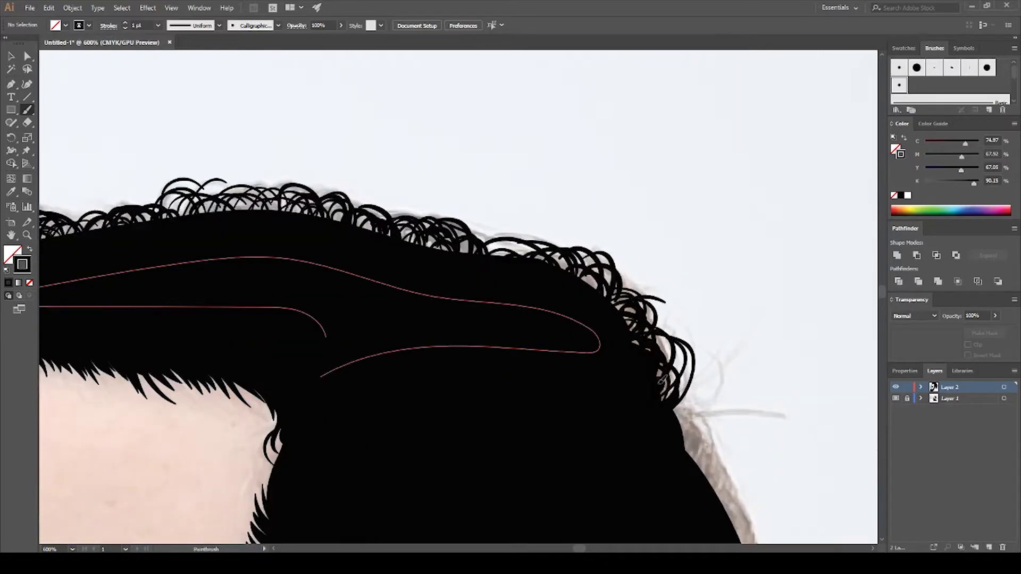
Step: Add curls, a long strand and spiky strands along the back hair edge behind the ear
drag(598, 322, 506, 200)
drag(572, 191, 636, 207)
drag(606, 335, 694, 295)
mouse_move(443, 282)
mouse_down()
mouse_move(570, 301)
mouse_move(587, 346)
mouse_move(550, 273)
mouse_up()
mouse_move(585, 329)
mouse_down()
mouse_move(646, 441)
mouse_move(652, 505)
mouse_up()
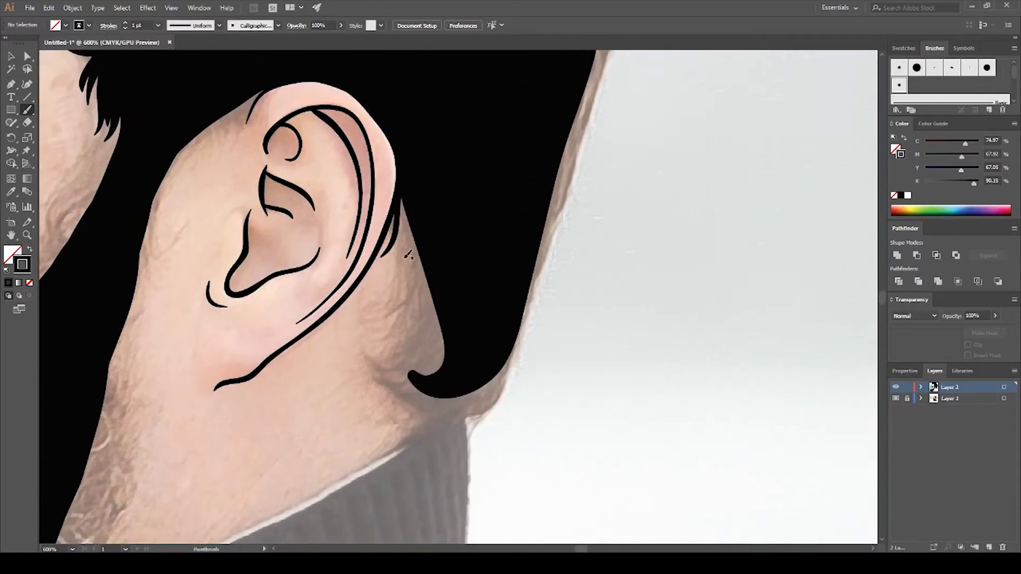
drag(404, 202, 428, 335)
mouse_move(424, 281)
mouse_down()
mouse_move(372, 351)
mouse_move(435, 363)
mouse_move(417, 420)
mouse_up()
drag(508, 354, 441, 415)
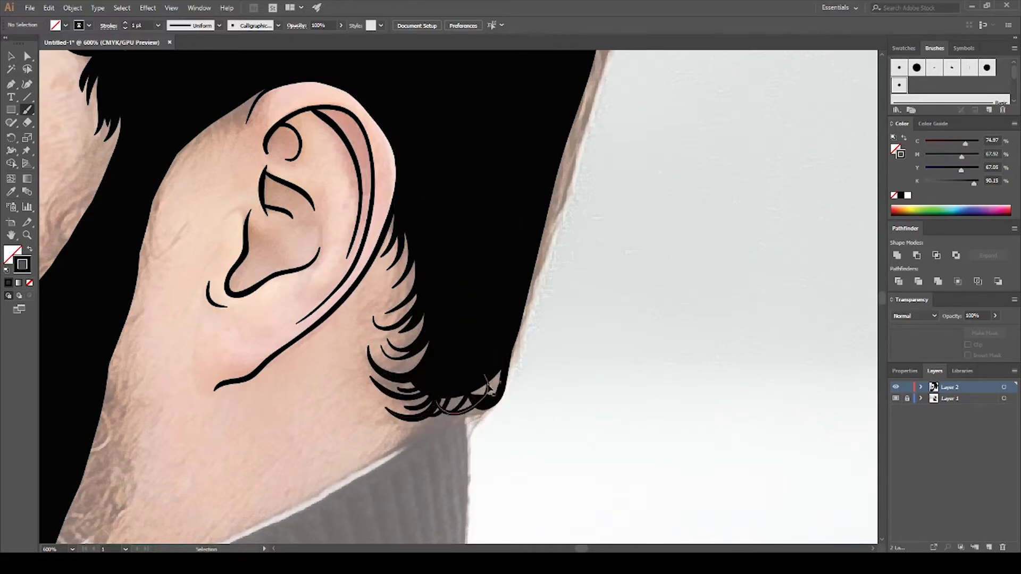
mouse_move(498, 372)
mouse_down()
mouse_move(425, 425)
mouse_move(541, 244)
mouse_up()
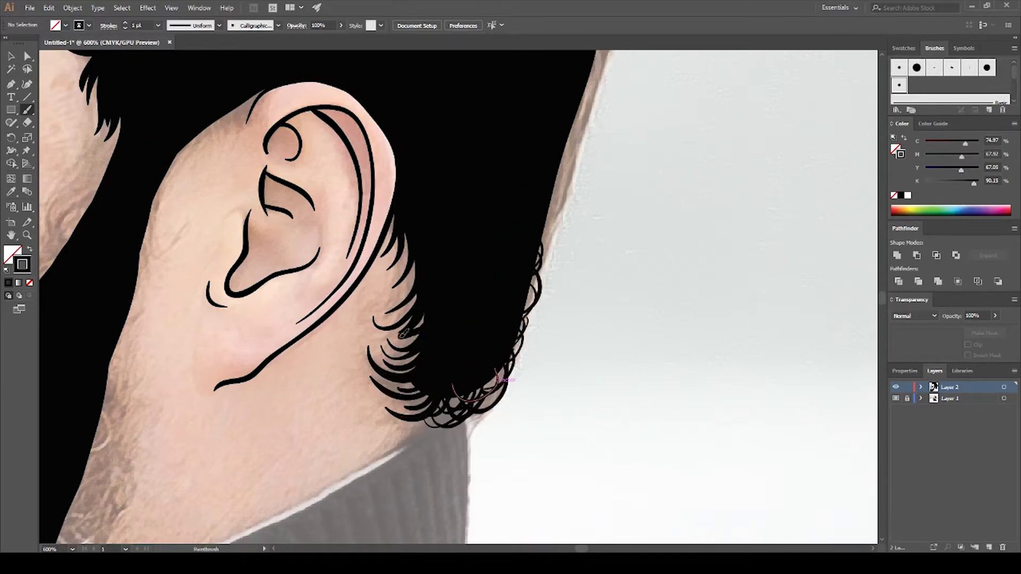
Step: Add curls running up the back edge of the hair
scroll(409, 282, up, 5)
mouse_move(452, 394)
mouse_down()
mouse_move(468, 239)
mouse_move(427, 335)
mouse_up()
scroll(445, 235, up, 4)
key(ctrl+0)
scroll(303, 376, up, 3)
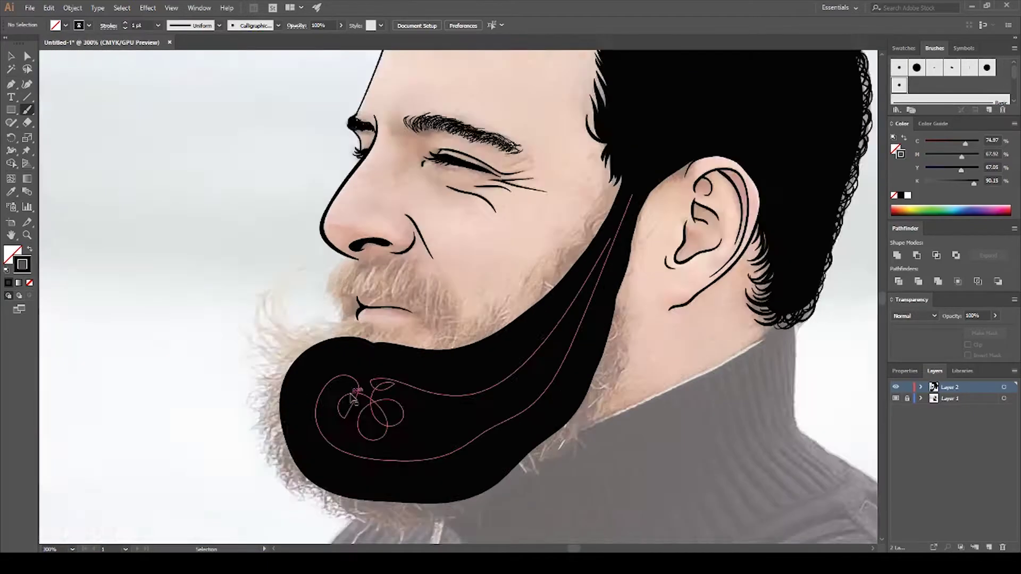
scroll(451, 402, up, 4)
Step: Paint curly hairs along the hair edge before the ear, the neck, and the beard edge near the ear
mouse_move(698, 183)
mouse_down()
mouse_move(651, 213)
mouse_move(612, 266)
mouse_move(588, 269)
mouse_move(579, 345)
mouse_up()
scroll(557, 287, down, 3)
drag(557, 287, 564, 314)
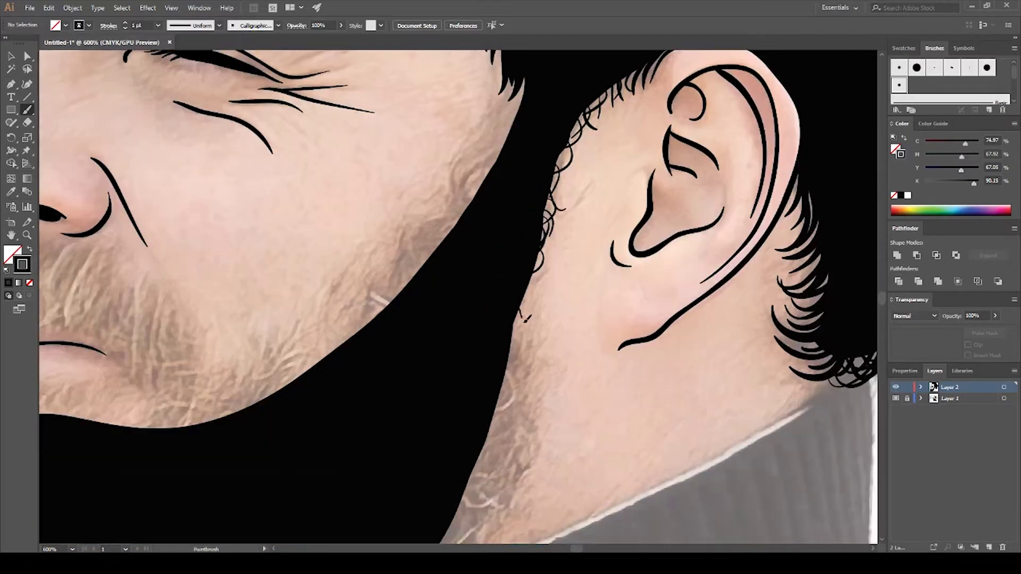
drag(431, 332, 409, 367)
drag(533, 195, 492, 250)
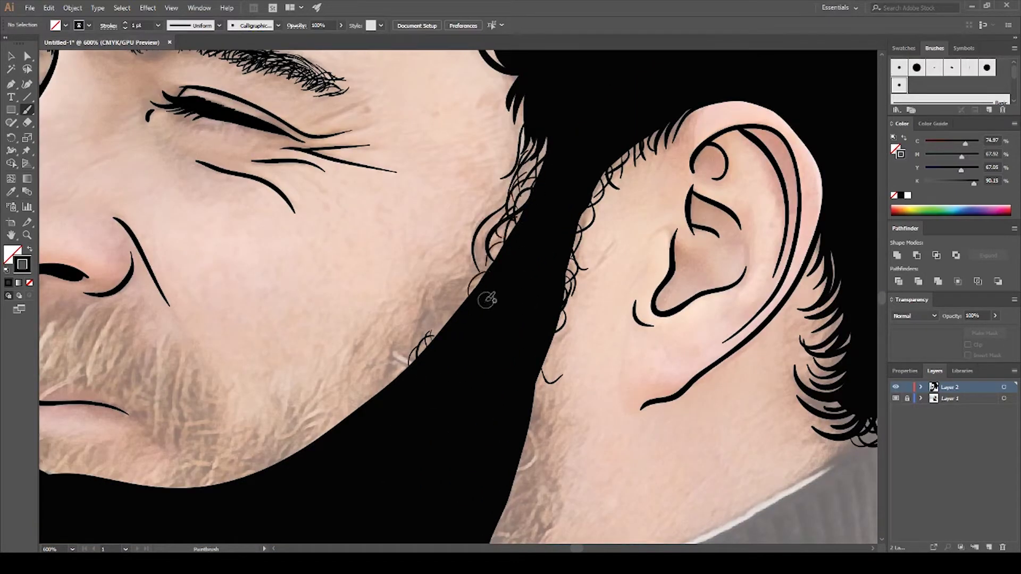
drag(485, 296, 443, 283)
scroll(292, 392, down, 3)
scroll(323, 242, left, 6)
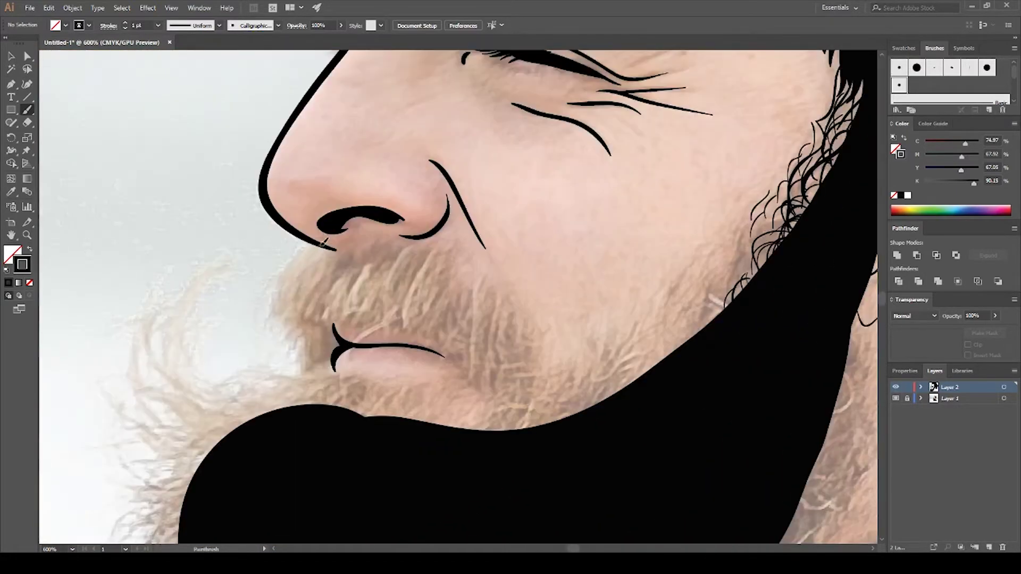
Step: Draw dense hair strokes filling the mustache, extending them to the right
drag(411, 247, 382, 301)
drag(372, 256, 306, 319)
mouse_move(414, 248)
mouse_down()
mouse_move(396, 322)
mouse_move(425, 313)
mouse_up()
drag(437, 262, 442, 323)
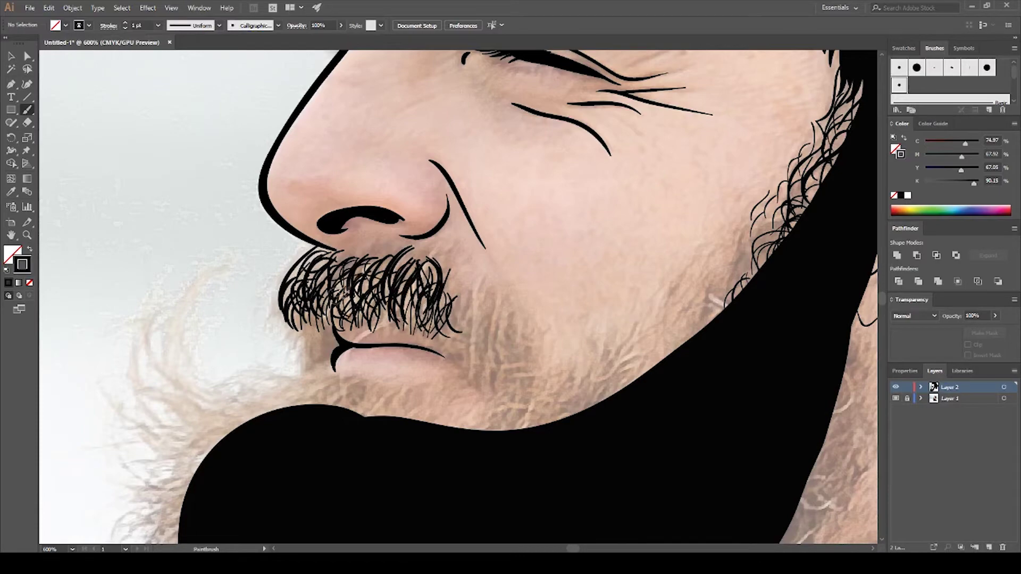
scroll(330, 298, down, 5)
scroll(330, 299, up, 6)
Step: Paint curly hairs along the beard's edge from near the chin upward
drag(432, 334, 421, 376)
drag(507, 305, 481, 363)
drag(519, 285, 466, 355)
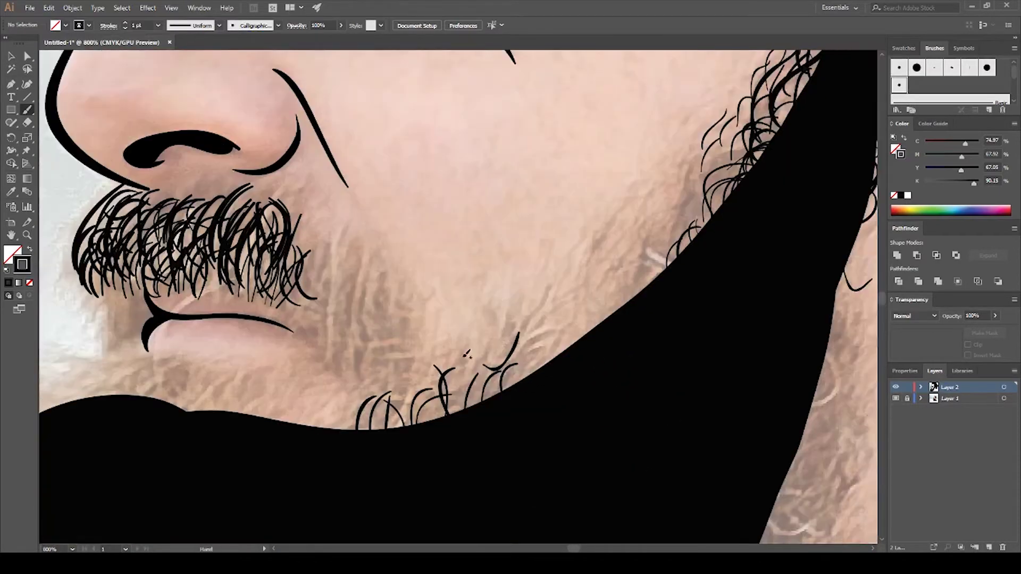
drag(593, 247, 529, 336)
drag(630, 201, 577, 280)
drag(577, 279, 491, 396)
drag(606, 234, 574, 306)
drag(649, 197, 634, 298)
drag(634, 298, 604, 326)
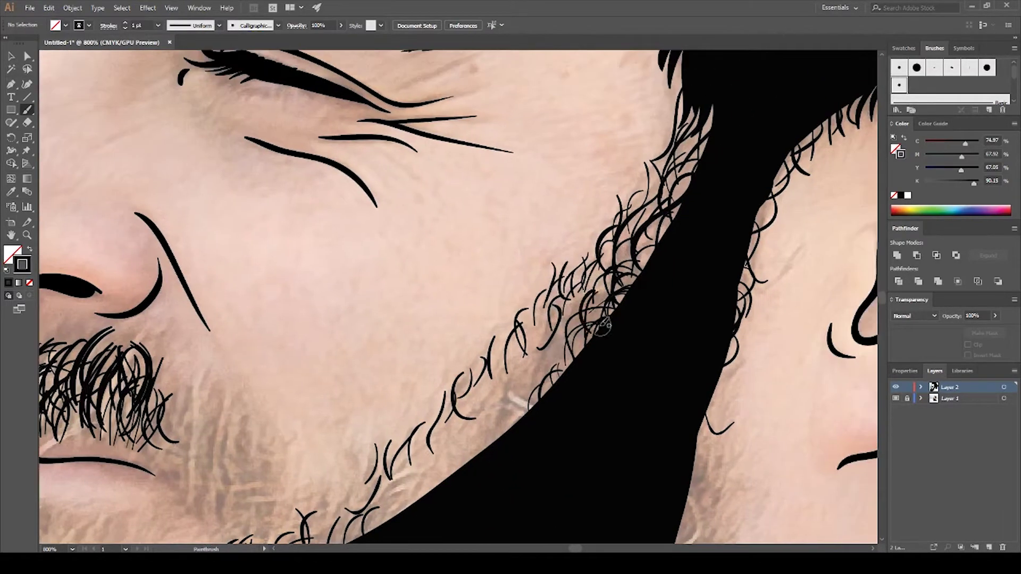
Step: Thicken the curly hairline along the beard's upper edge across the cheek
mouse_move(548, 371)
mouse_down()
mouse_move(578, 280)
mouse_move(532, 356)
mouse_up()
drag(616, 229, 523, 319)
mouse_move(531, 292)
mouse_down()
mouse_move(495, 386)
mouse_move(501, 333)
mouse_up()
drag(481, 340, 459, 366)
mouse_move(527, 301)
mouse_down()
mouse_move(481, 359)
mouse_move(406, 420)
mouse_up()
drag(438, 379, 397, 429)
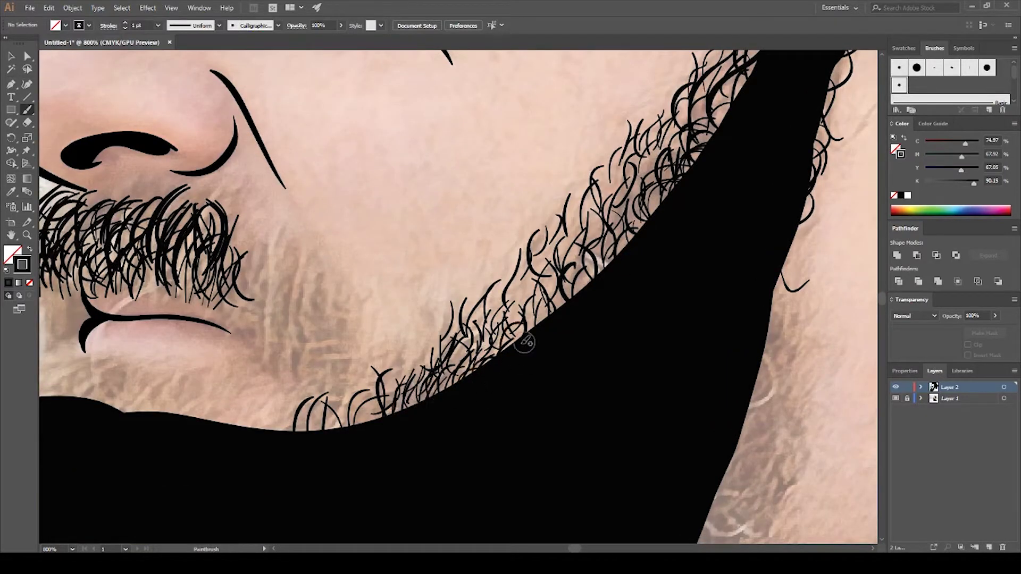
mouse_move(537, 270)
mouse_down()
mouse_move(565, 310)
mouse_move(584, 257)
mouse_up()
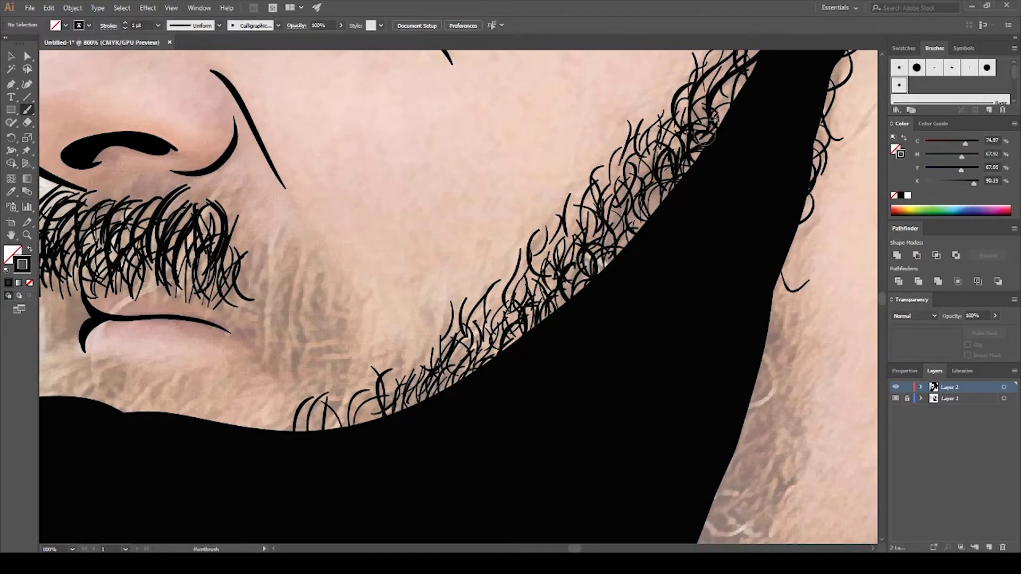
Step: Add curly hairs by the jaw and near the beard's upper end by the ear
key(ctrl+0)
scroll(327, 368, up, 5)
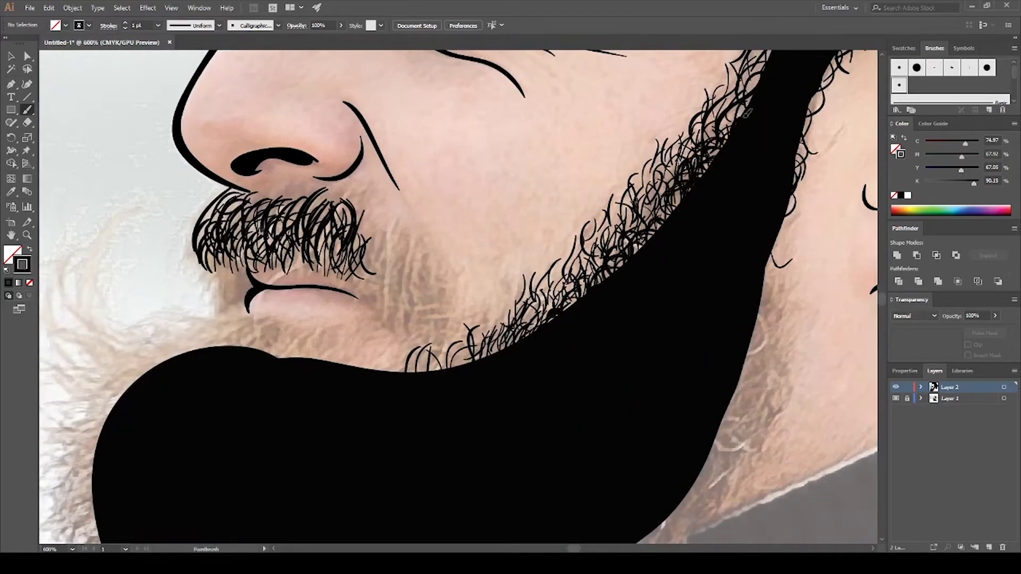
drag(535, 325, 580, 276)
drag(726, 143, 617, 250)
drag(635, 242, 658, 196)
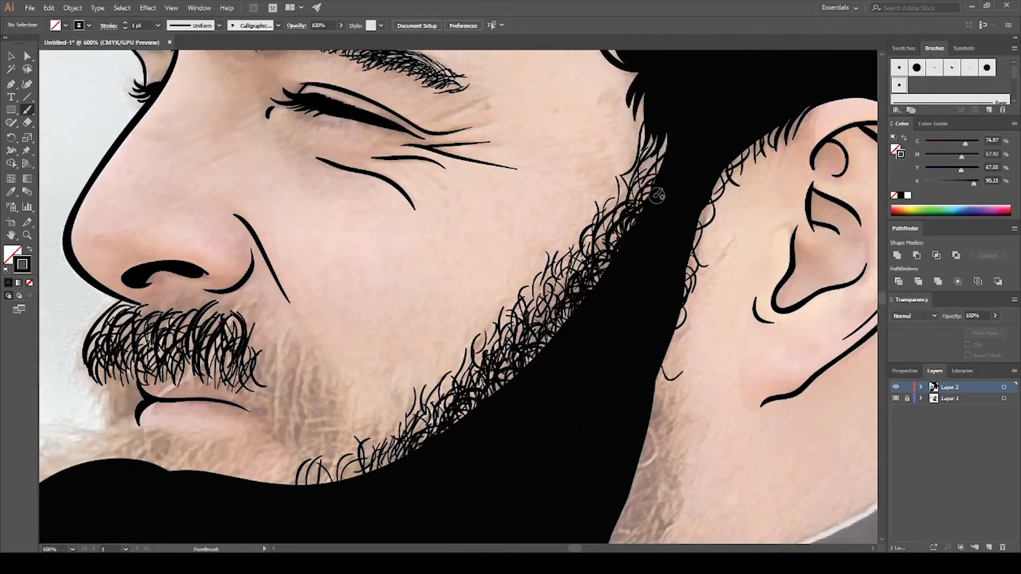
Step: Paint 0.5 pt curls along the beard's lower edge and up toward the neck
scroll(548, 337, down, 5)
scroll(547, 337, left, 5)
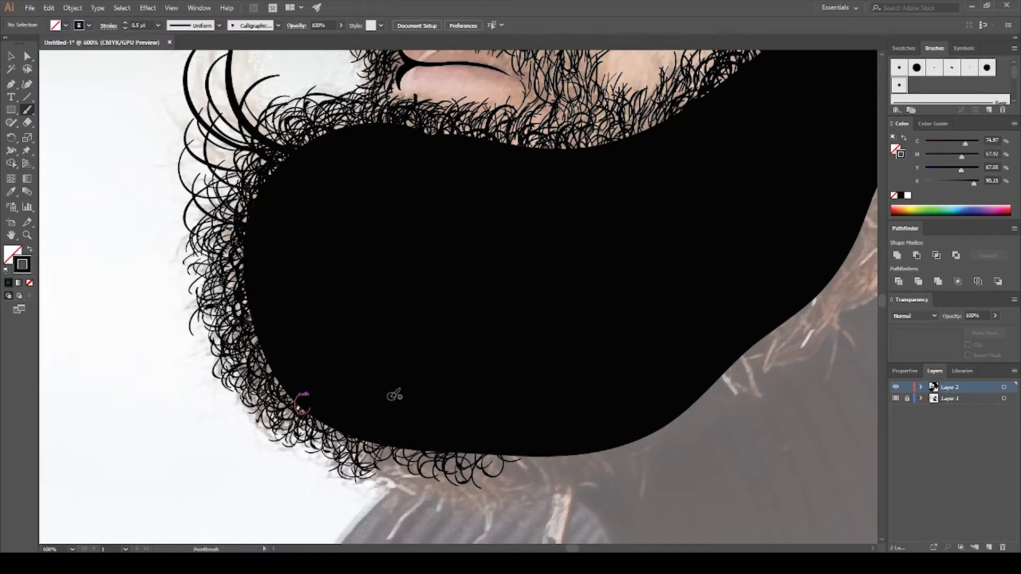
drag(533, 501, 446, 392)
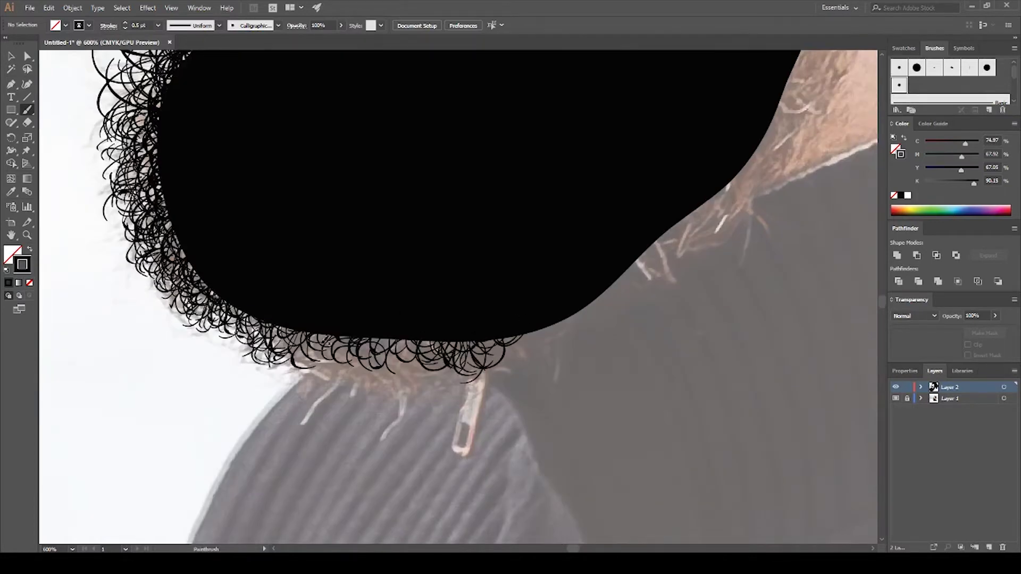
drag(351, 376, 394, 336)
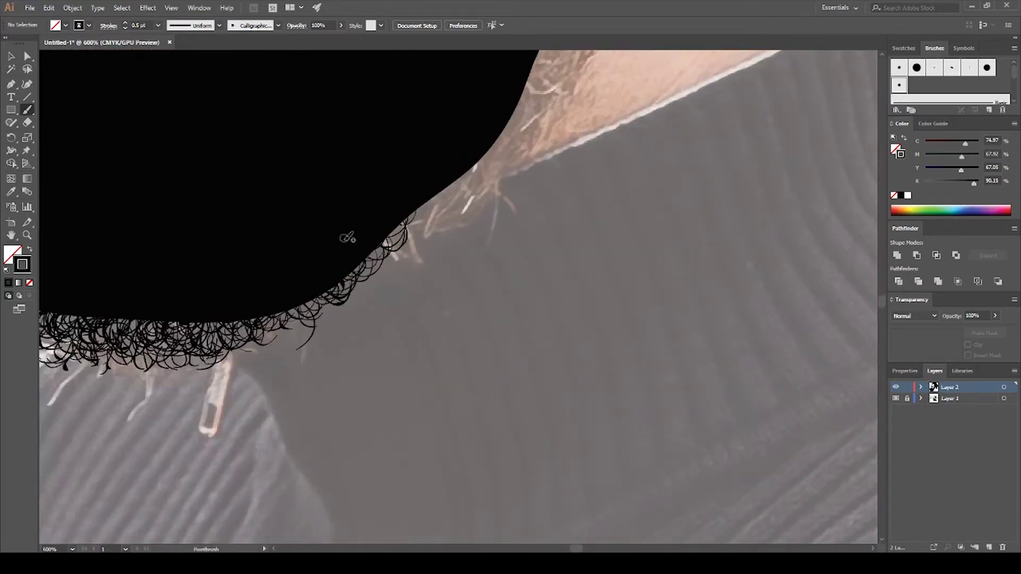
drag(347, 238, 481, 168)
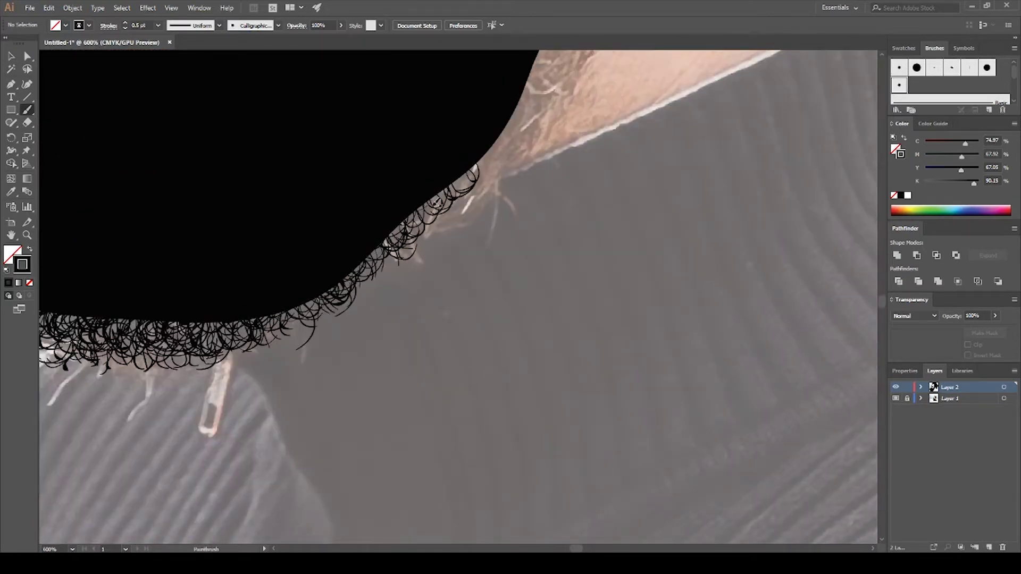
mouse_move(436, 203)
mouse_down()
mouse_move(479, 143)
mouse_move(491, 194)
mouse_move(491, 178)
mouse_up()
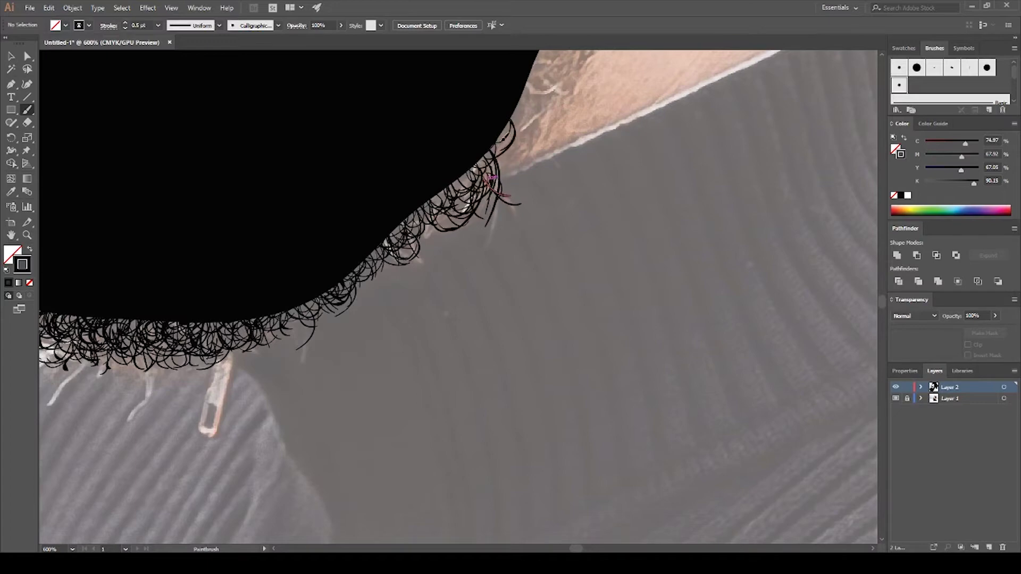
Step: Fringe the beard edge beside the neck with curls, then select the black beard shape
scroll(491, 178, up, 2)
scroll(469, 276, up, 2)
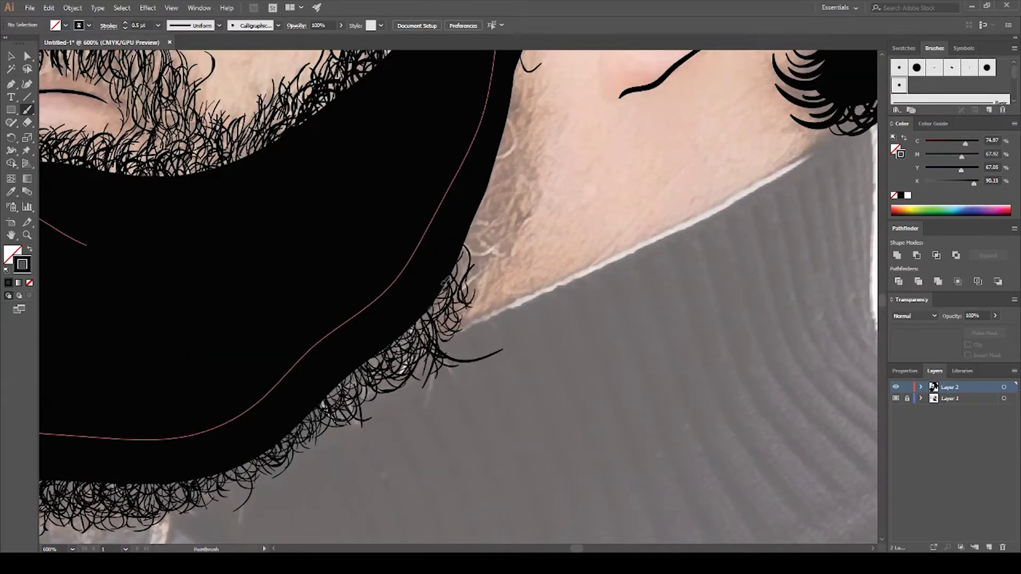
mouse_move(445, 281)
mouse_down()
mouse_move(510, 128)
mouse_move(484, 197)
mouse_move(452, 367)
mouse_up()
scroll(468, 239, up, 2)
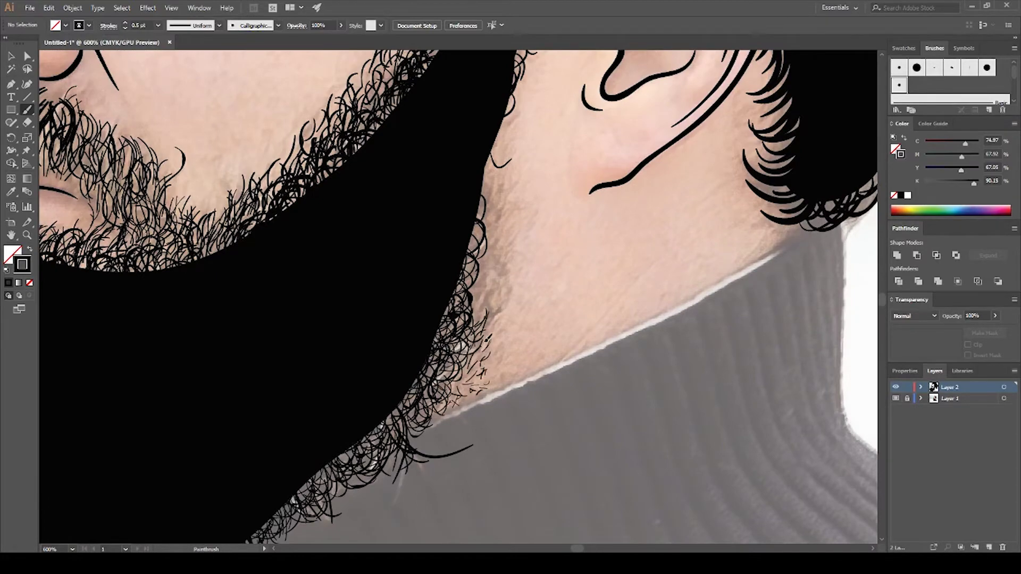
scroll(497, 325, up, 3)
scroll(400, 209, right, 2)
scroll(457, 298, down, 2)
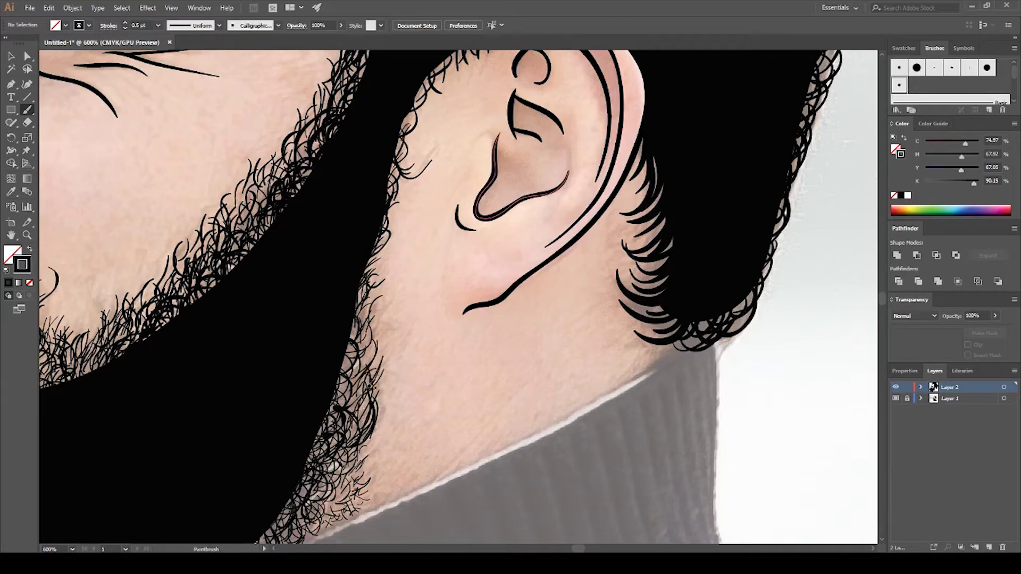
drag(396, 325, 351, 404)
drag(383, 282, 373, 245)
key(ctrl+0)
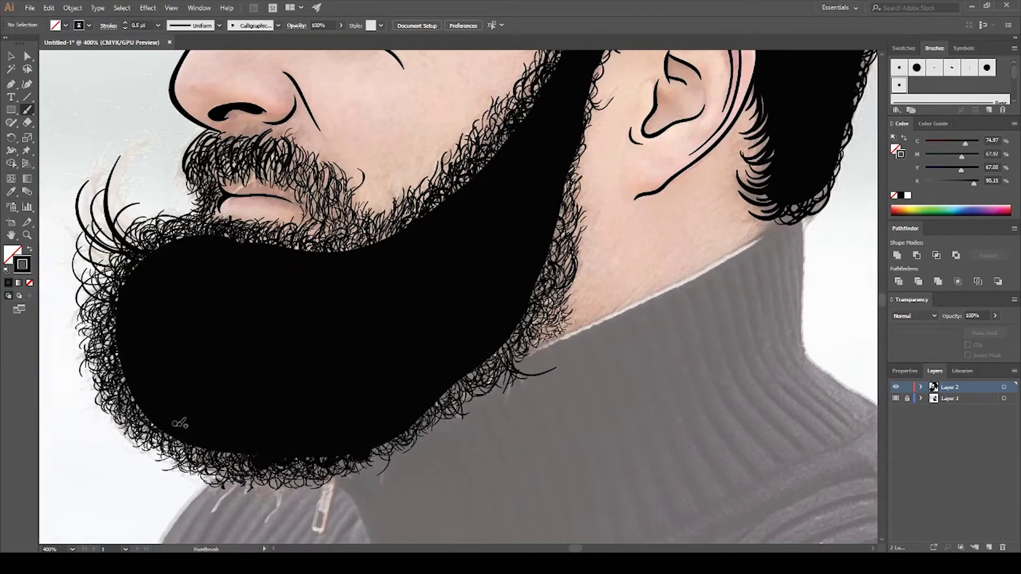
ctrl+click(372, 255)
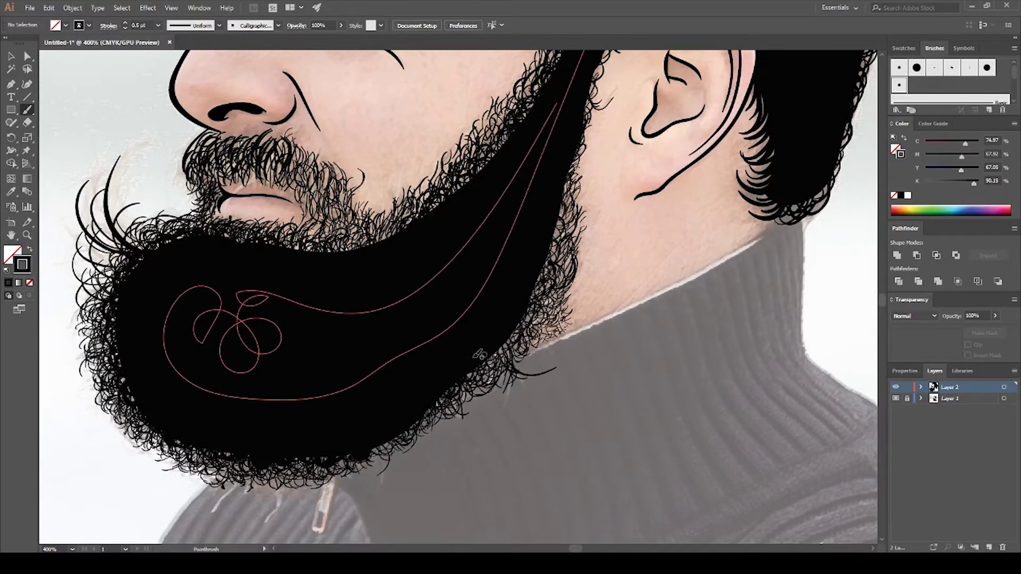
Step: Outline the zipper pull below the beard and fill it with black
key(ctrl+0)
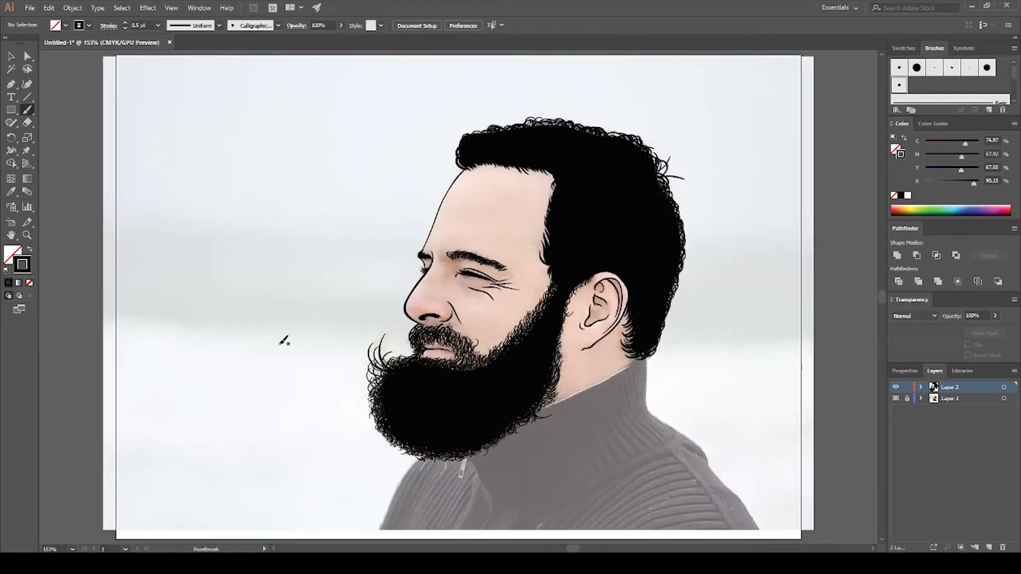
scroll(358, 236, up, 3)
scroll(421, 406, up, 4)
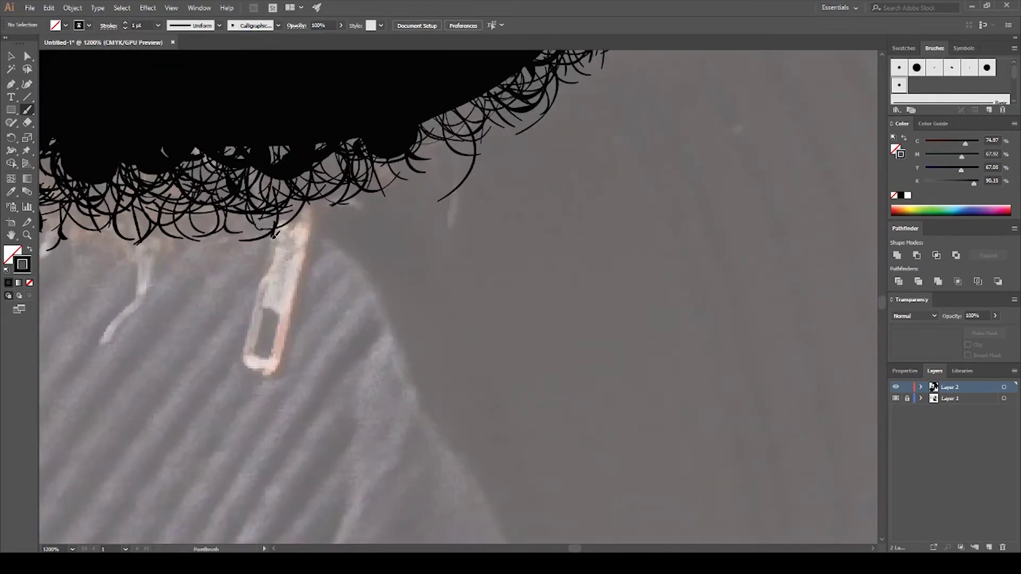
drag(273, 235, 313, 202)
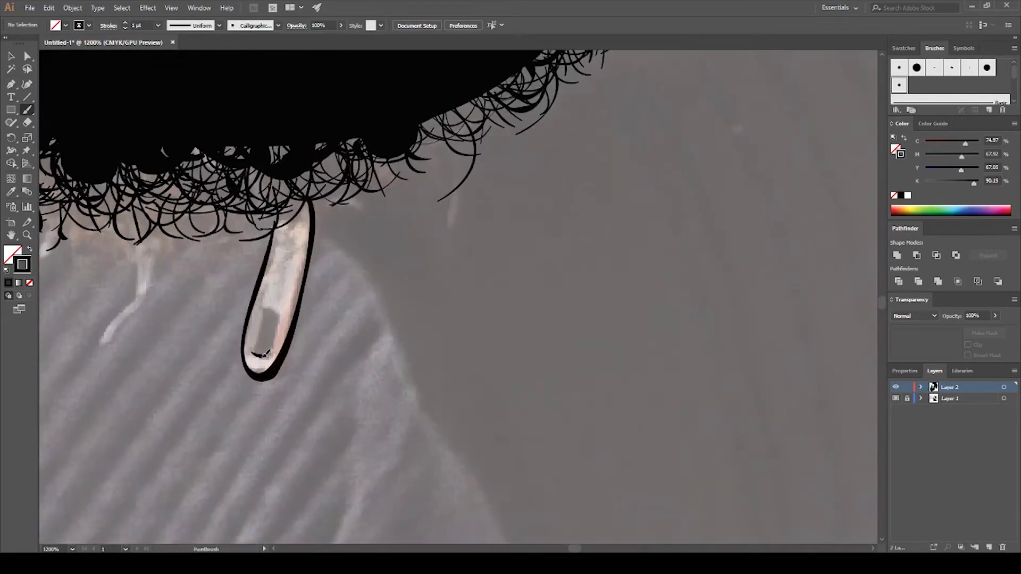
scroll(261, 345, up, 2)
mouse_move(276, 325)
mouse_down()
mouse_move(240, 409)
mouse_move(250, 394)
mouse_up()
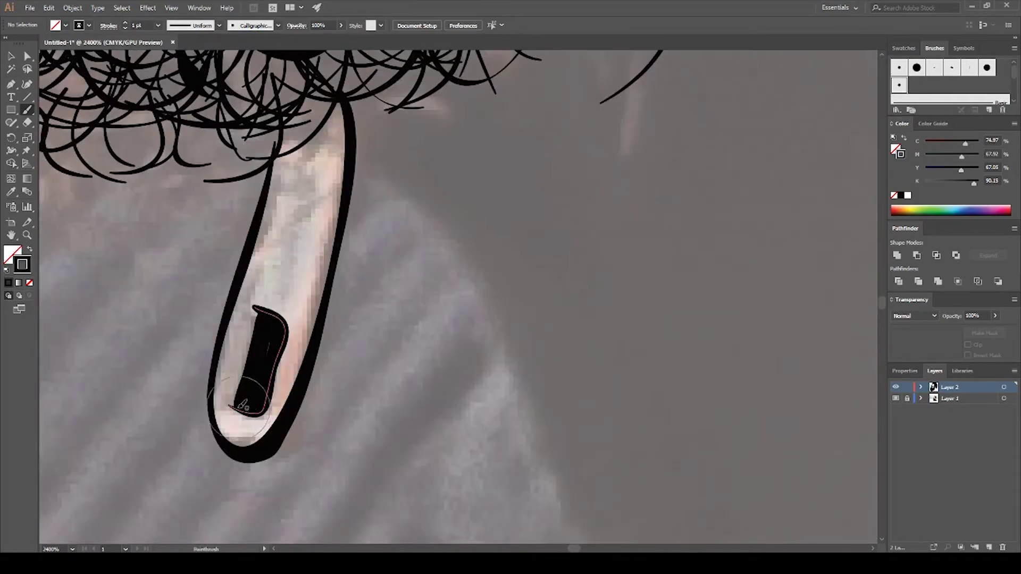
scroll(261, 233, up, 2)
scroll(255, 346, down, 5)
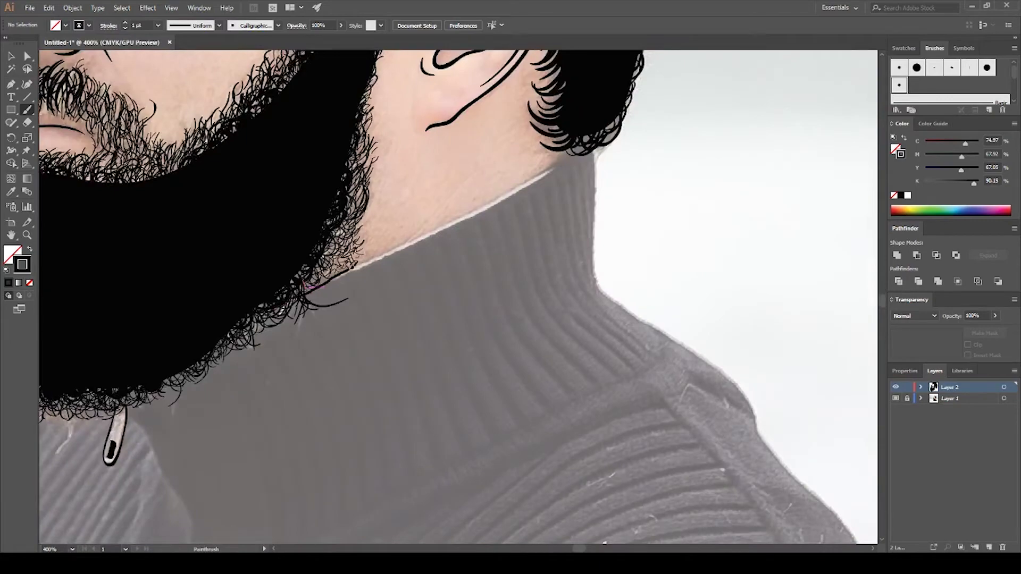
scroll(310, 287, up, 1)
Step: Trace the sweater collar edge, the neck's right side and a curve down from the zipper pull
mouse_move(149, 456)
mouse_down()
mouse_move(444, 319)
mouse_move(671, 193)
mouse_up()
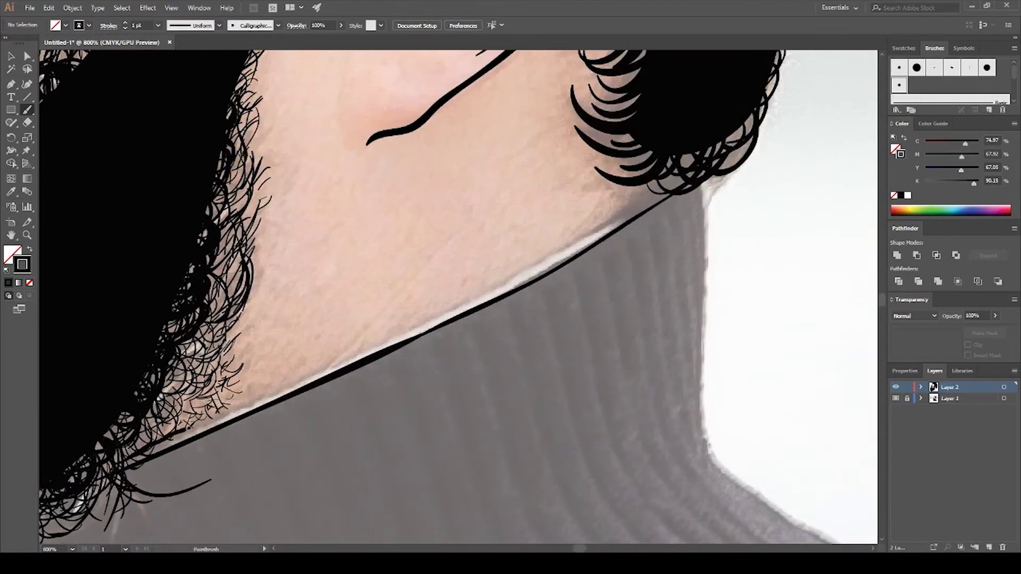
mouse_move(138, 460)
mouse_down()
mouse_move(702, 178)
mouse_move(746, 482)
mouse_up()
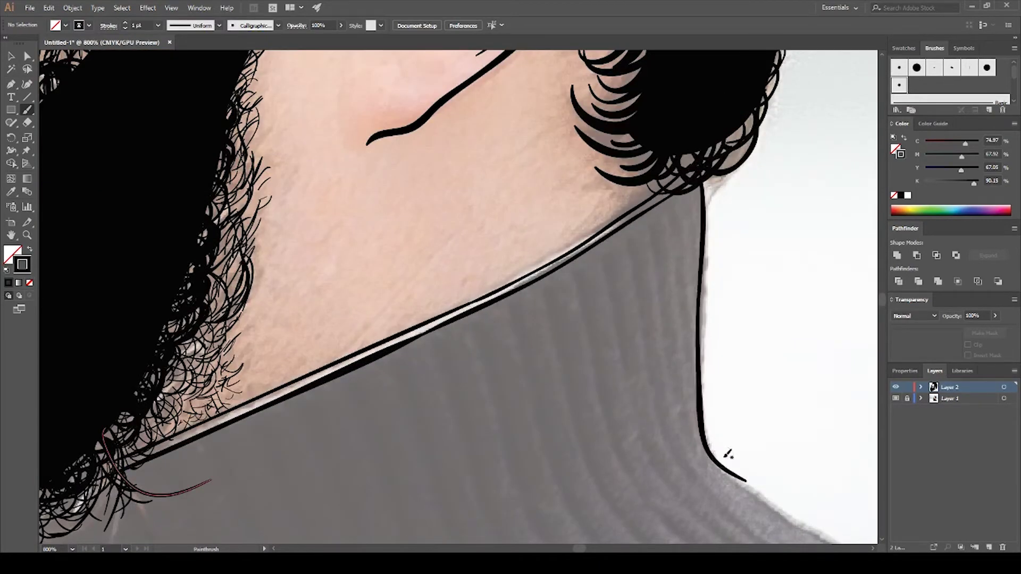
scroll(728, 454, down, 2)
scroll(585, 266, up, 1)
drag(225, 184, 258, 479)
scroll(426, 319, left, 3)
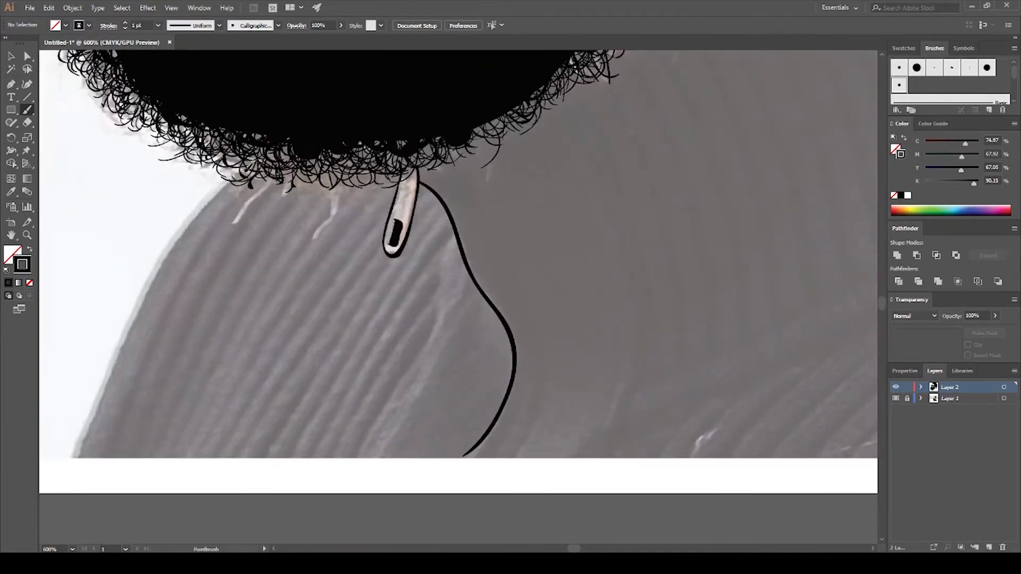
scroll(502, 360, right, 2)
scroll(501, 360, right, 5)
scroll(501, 360, down, 3)
Step: Hide the photo layer and move all the line art up and to the left
key(ctrl+0)
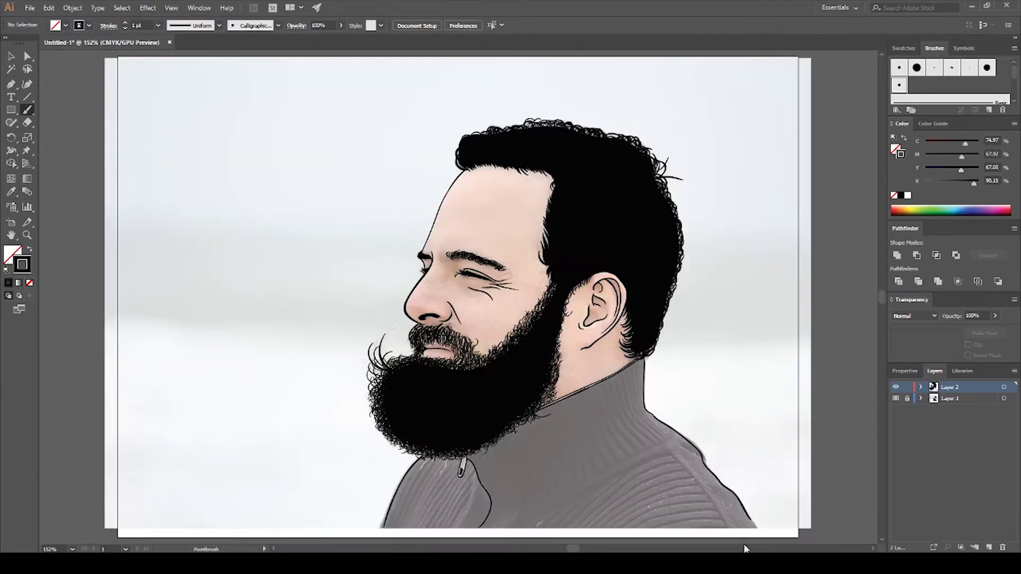
click(896, 398)
key(v)
key(ctrl+a)
drag(565, 214, 485, 171)
click(219, 211)
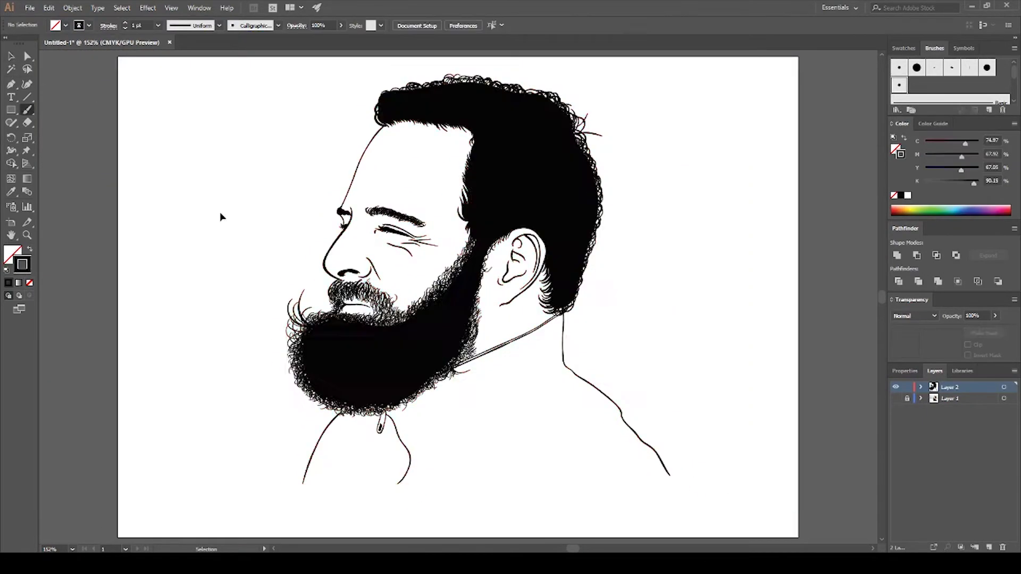
scroll(405, 415, up, 5)
scroll(405, 319, down, 3)
Step: Paint trial drip strokes off the neck lines, undoing the misplaced ones
key(b)
mouse_move(271, 301)
mouse_down()
mouse_move(262, 345)
mouse_move(391, 343)
mouse_up()
key(ctrl+z)
key(ctrl+z)
mouse_move(516, 312)
mouse_down()
mouse_move(561, 340)
mouse_move(623, 278)
mouse_up()
drag(268, 311, 342, 340)
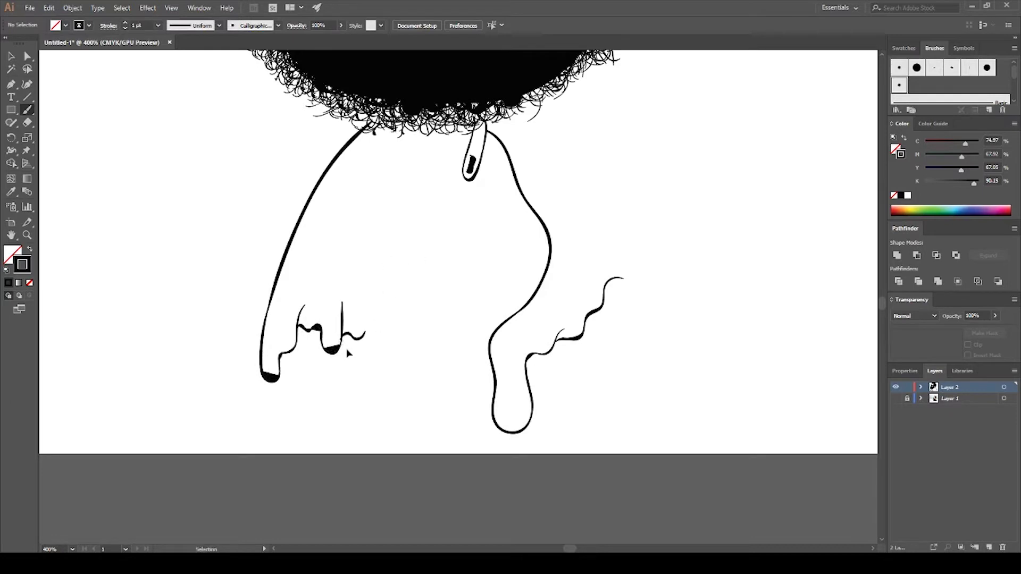
key(ctrl+z)
Step: Add longer, U-shaped, hooked and short drip strokes across the hand
mouse_move(269, 305)
mouse_down()
mouse_move(292, 347)
mouse_move(342, 338)
mouse_move(471, 281)
mouse_up()
drag(395, 291, 376, 292)
drag(297, 281, 307, 291)
drag(274, 314, 290, 336)
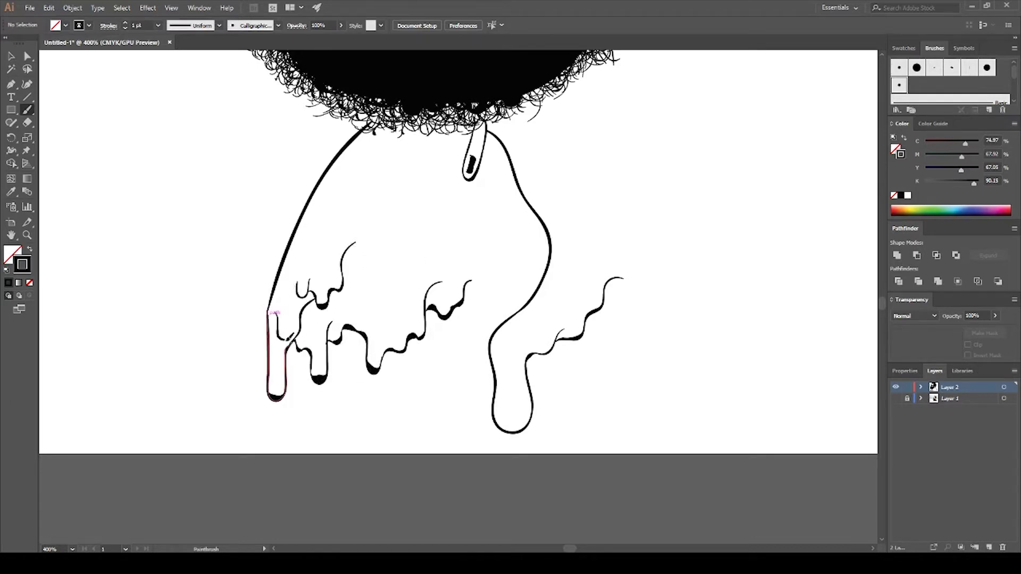
drag(345, 281, 422, 319)
mouse_move(435, 211)
mouse_down()
mouse_move(447, 266)
mouse_move(481, 255)
mouse_move(475, 332)
mouse_move(500, 388)
mouse_up()
drag(432, 315, 313, 334)
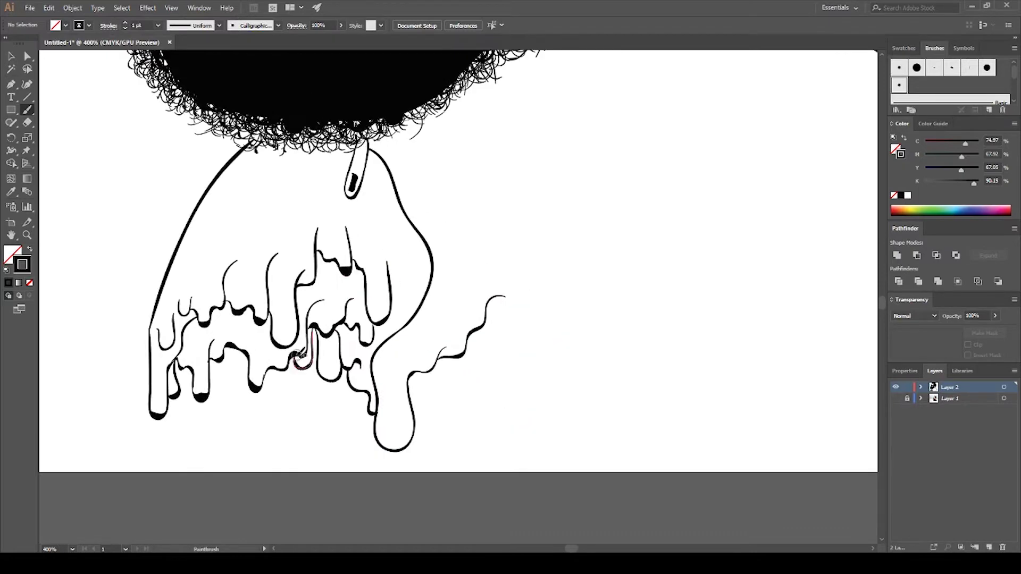
Step: Undo the drip strokes and draw one curved line closing the bottom of the shoulders
key(ctrl+0)
scroll(441, 413, up, 2)
key(ctrl+z)
key(ctrl+z)
key(ctrl+z)
key(ctrl+z)
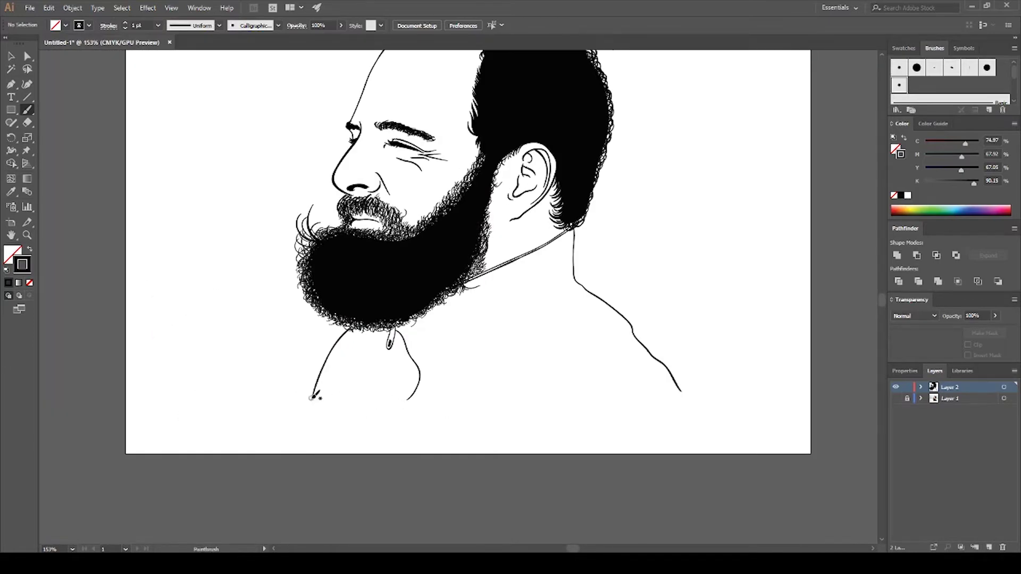
mouse_move(312, 396)
mouse_down()
mouse_move(539, 417)
mouse_move(680, 391)
mouse_up()
key(ctrl+1)
key(v)
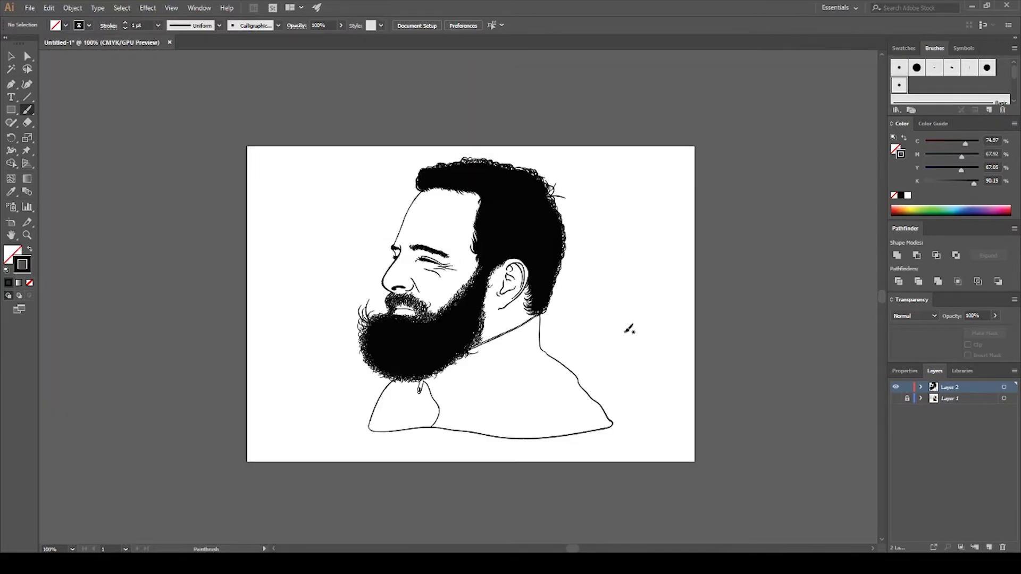
Step: Zoom in to inspect the collar line, hair and zipper area, then fit the portrait
key(ctrl+plus)
key(ctrl+plus)
key(ctrl+plus)
key(ctrl+plus)
key(ctrl+plus)
drag(567, 331, 384, 309)
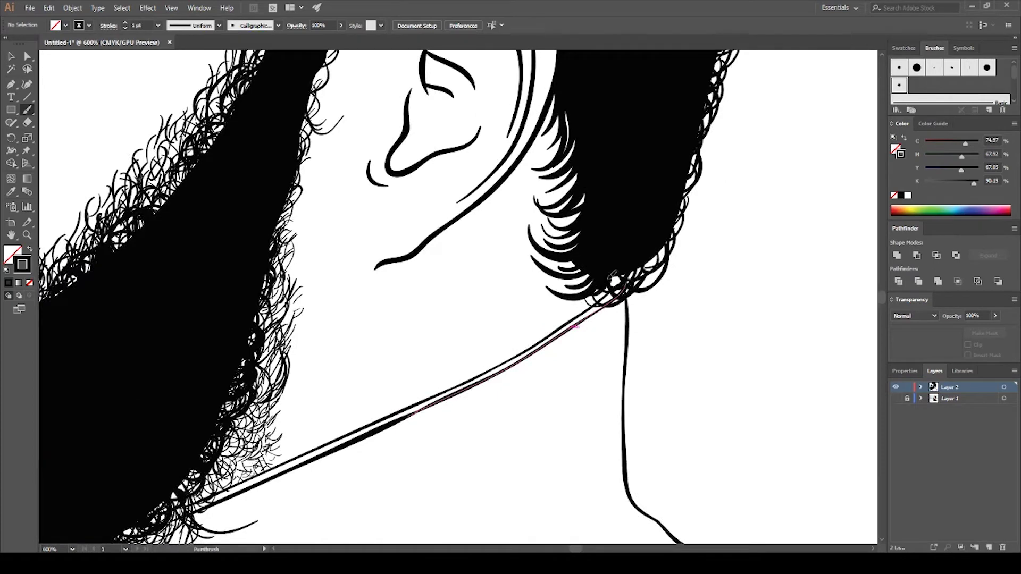
scroll(607, 354, down, 5)
scroll(542, 172, left, 5)
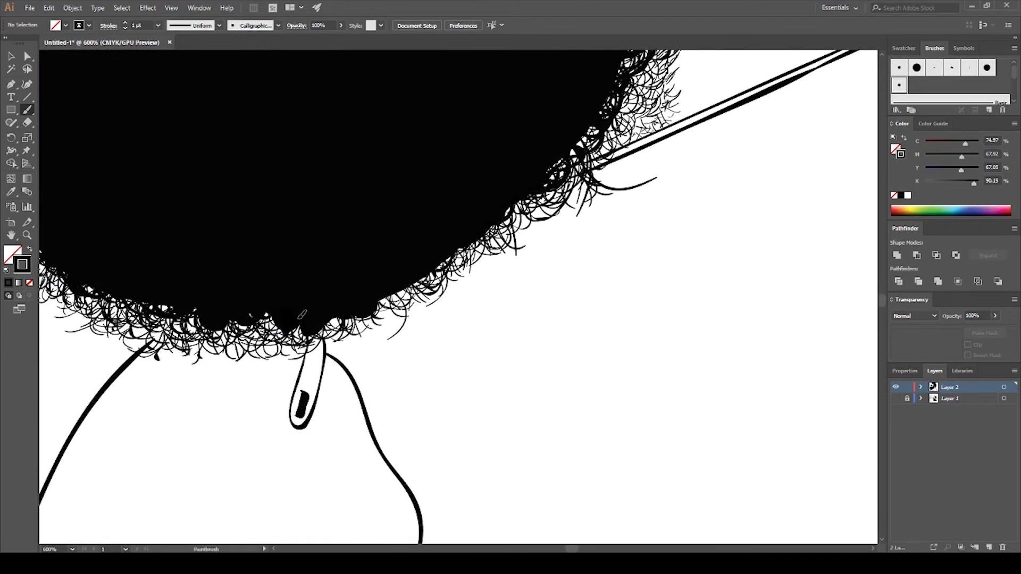
drag(323, 374, 460, 270)
key(ctrl+0)
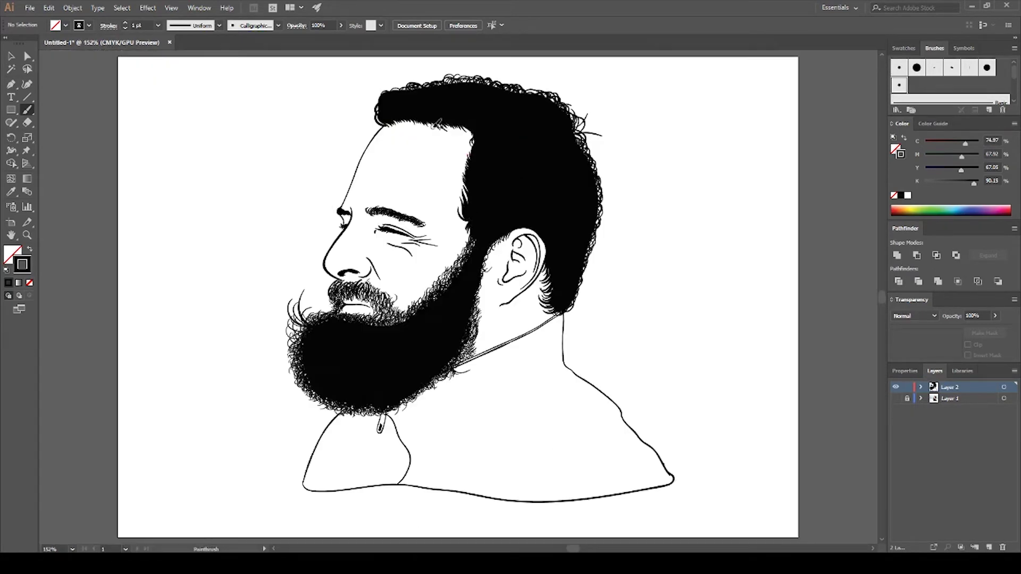
Step: Show the reference photo layer beneath the line art and lock it
click(896, 399)
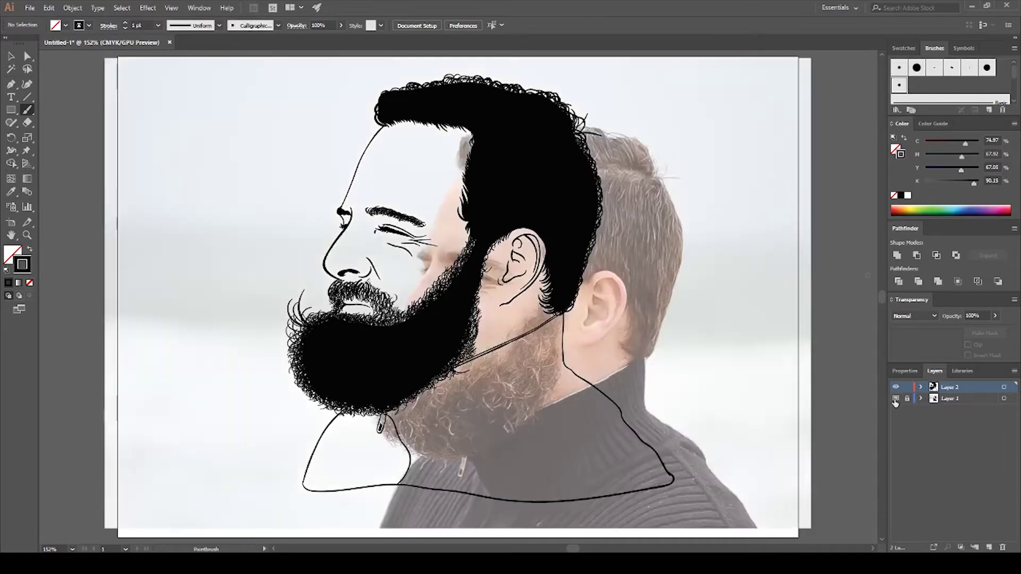
click(907, 398)
click(678, 342)
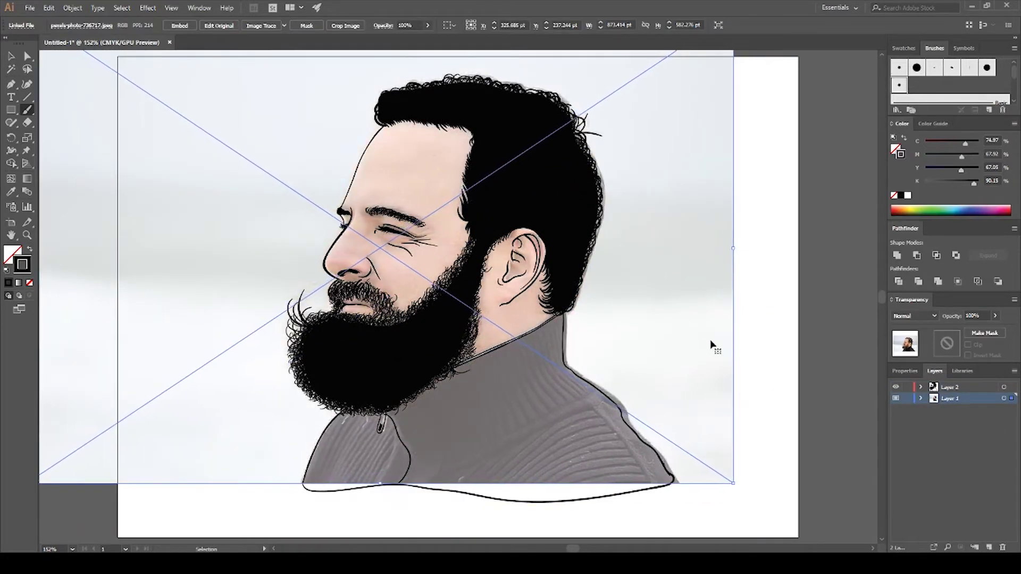
click(775, 372)
key(b)
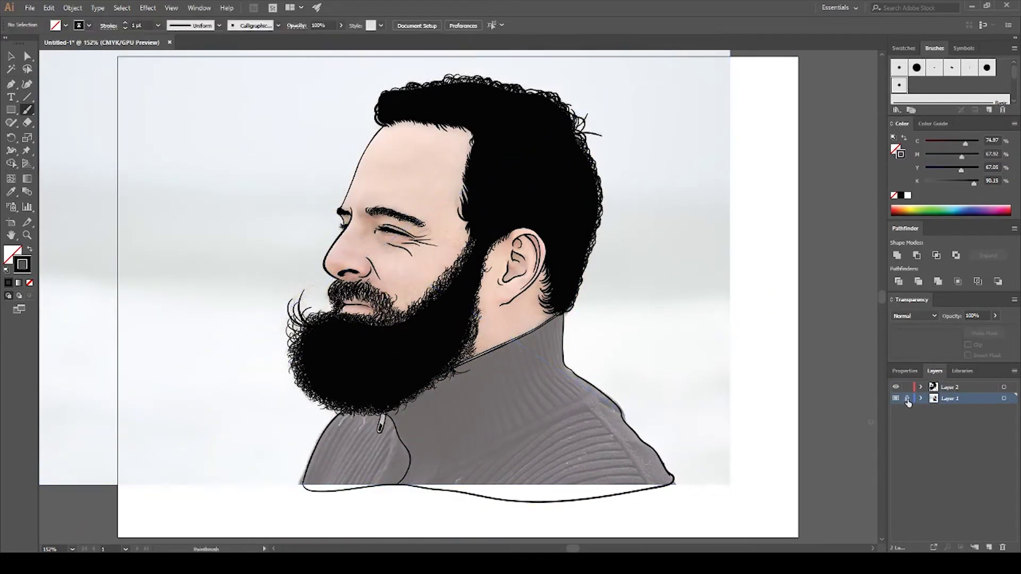
click(907, 398)
Step: Duplicate the line-art layer and draw a skin-coloured rectangle covering the whole figure
key(ctrl+a)
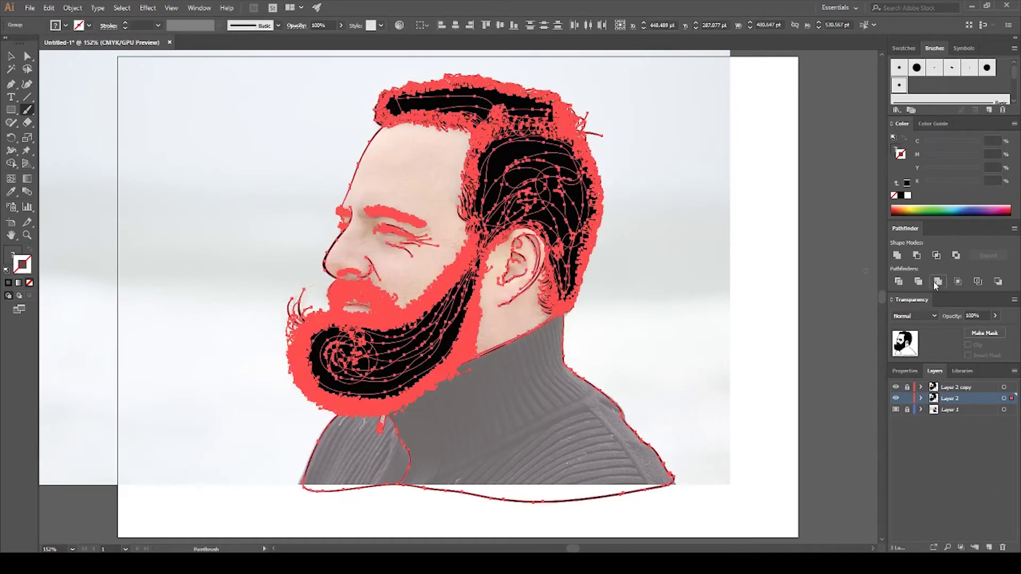
key(ctrl+shift+a)
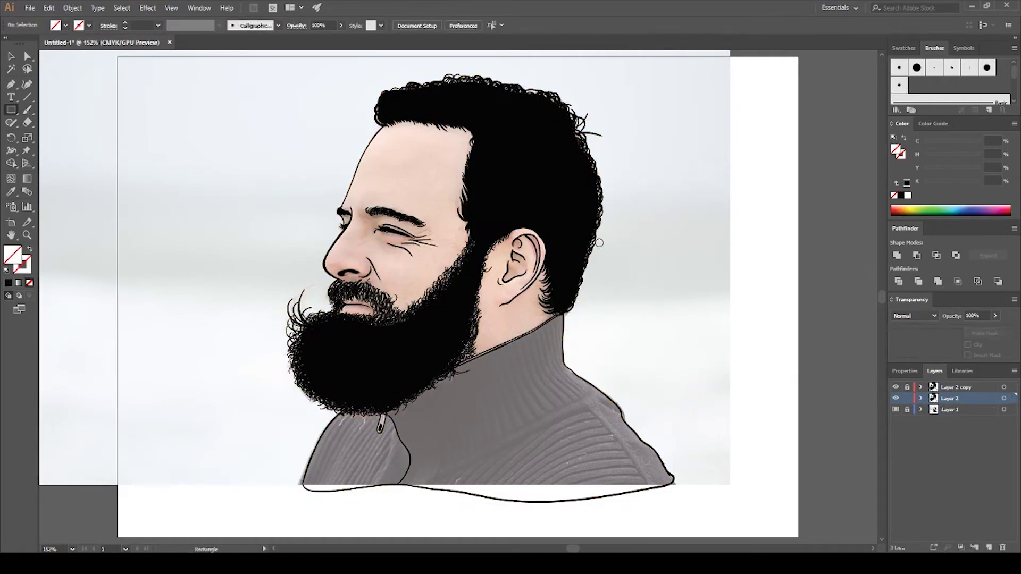
mouse_move(292, 61)
mouse_down()
mouse_move(575, 190)
mouse_move(685, 525)
mouse_up()
drag(296, 287, 281, 288)
Step: Trim the skin rectangle to the outlines with Pathfinder and fill the sweater dark grey
key(ctrl+a)
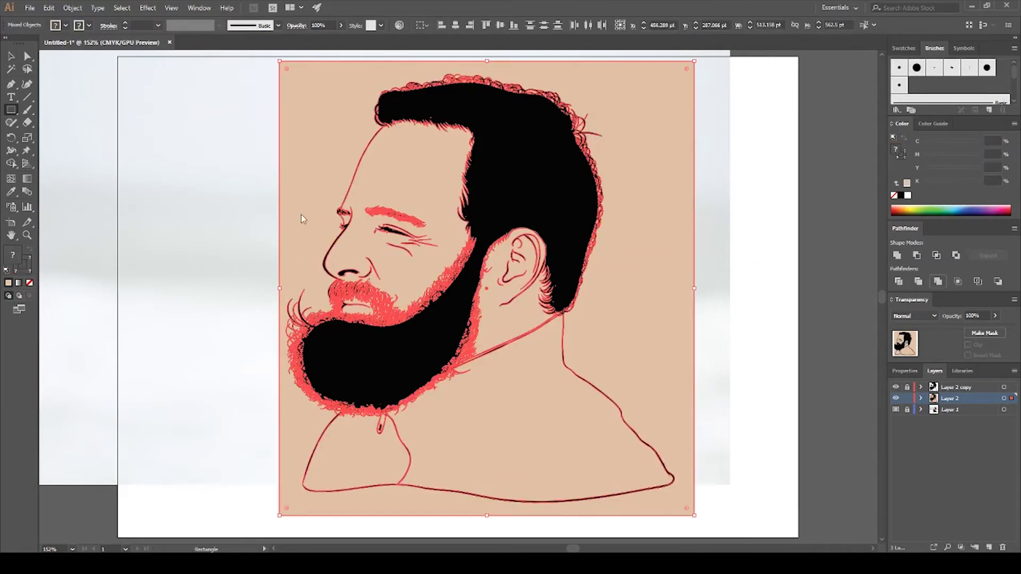
key(a)
click(198, 149)
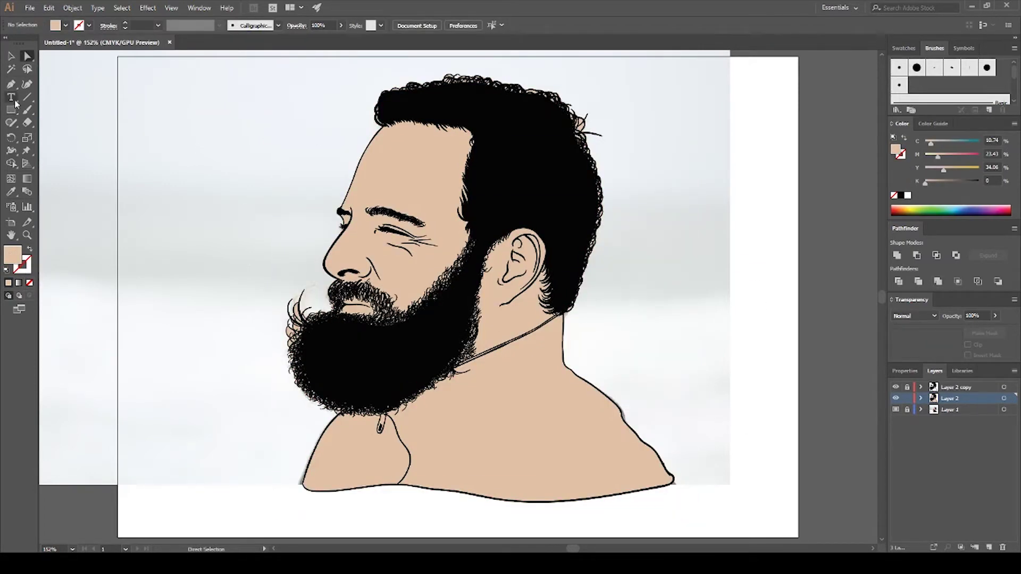
click(490, 413)
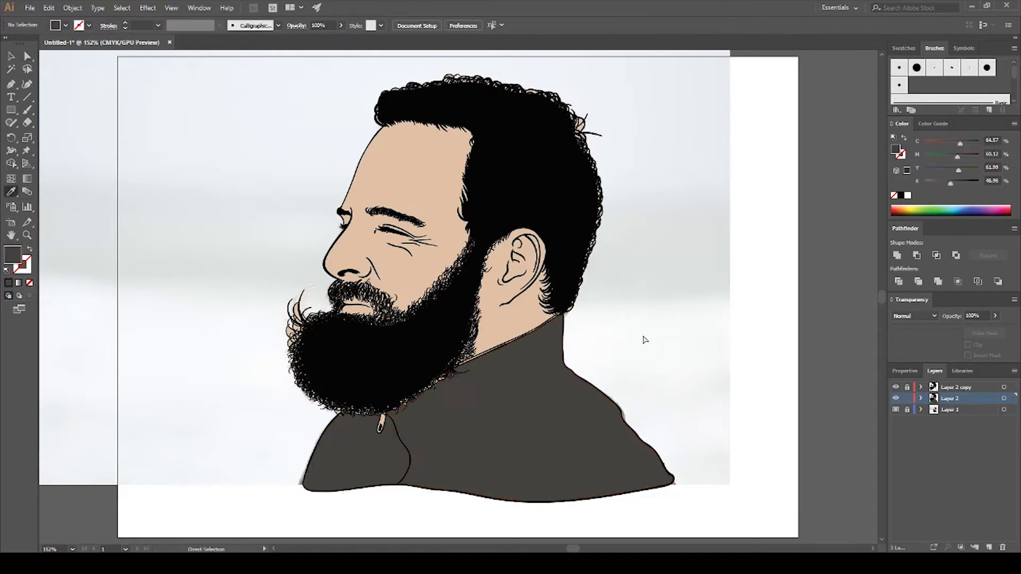
scroll(519, 369, up, 5)
scroll(489, 163, down, 2)
Step: Expand Layer 2 in the Layers panel to list its group of paths
scroll(458, 240, down, 3)
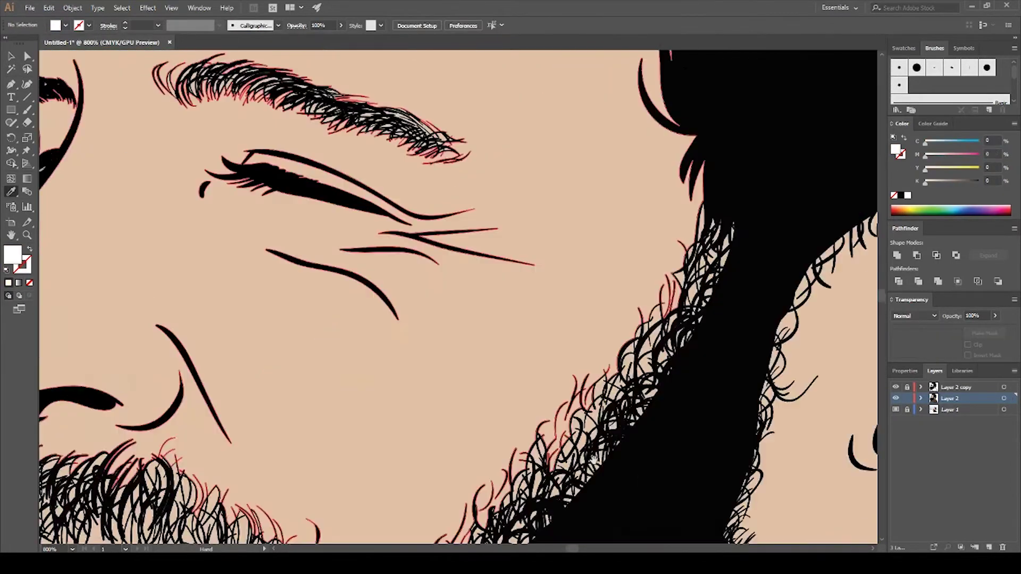
scroll(435, 320, down, 2)
click(922, 399)
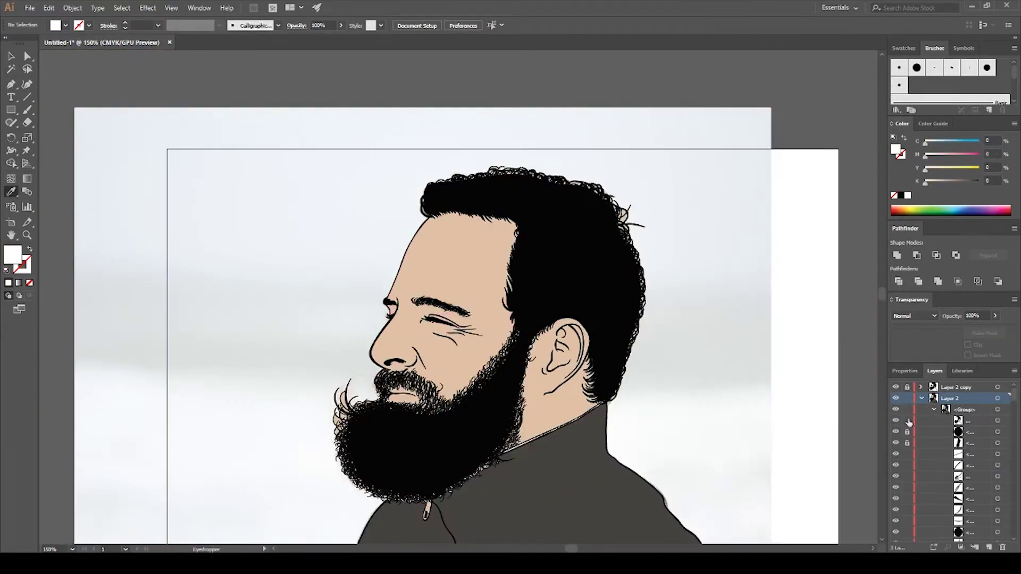
scroll(909, 423, down, 5)
scroll(974, 453, down, 3)
drag(1013, 421, 1013, 392)
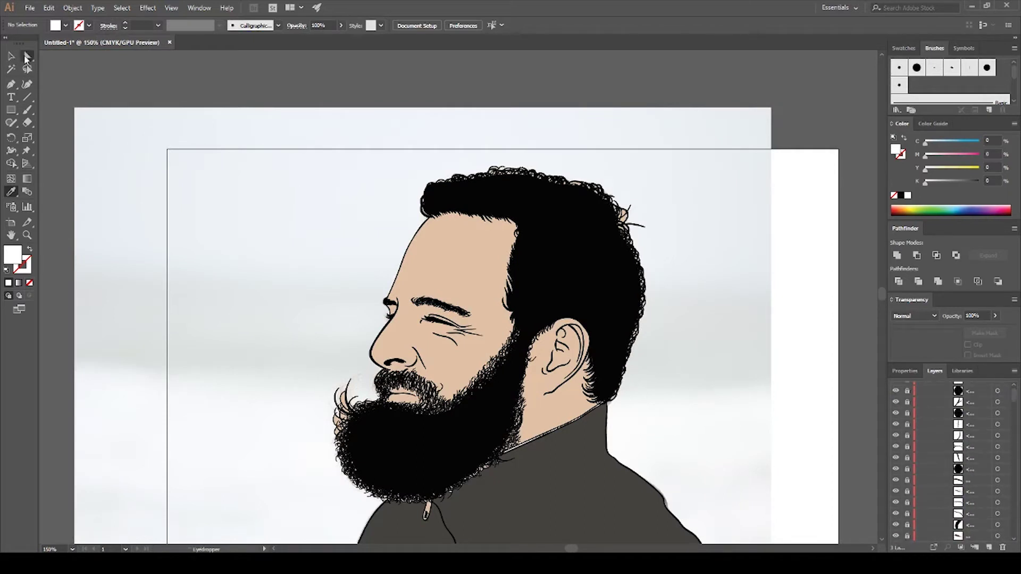
Step: Zoom into the hair and neck edges and select the stray fill pieces with Direct Selection
click(27, 56)
drag(400, 142, 691, 217)
drag(202, 188, 332, 236)
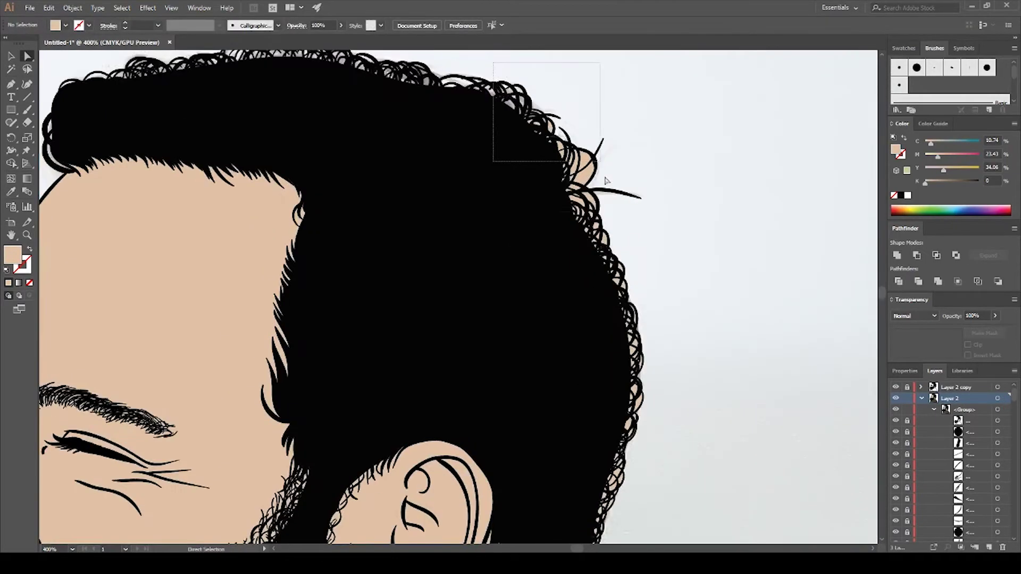
drag(568, 319, 471, 294)
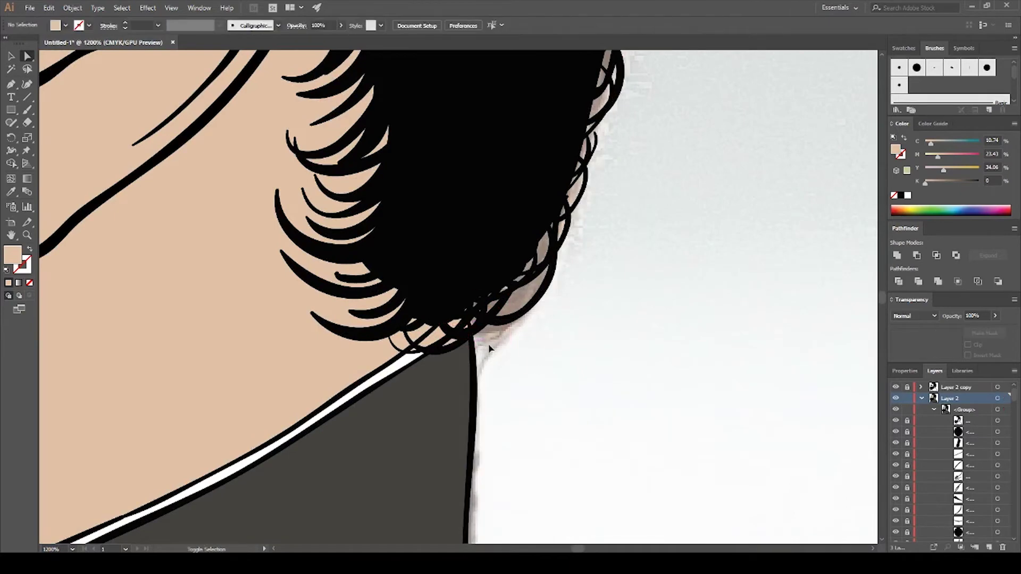
scroll(489, 348, up, 4)
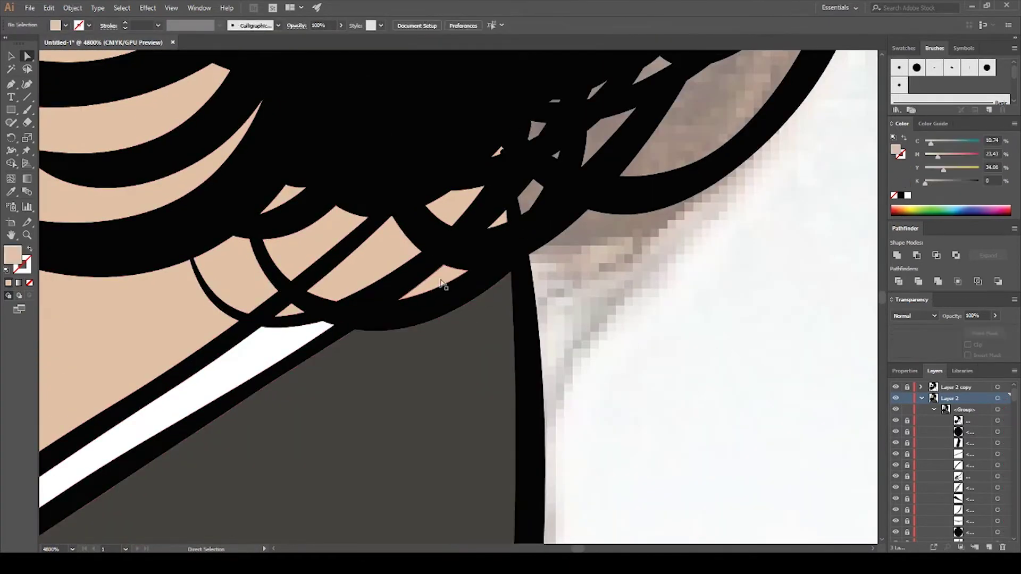
Step: Recolour the zipper tab below the beard with a khaki fill using the Eyedropper
key(i)
click(298, 340)
drag(292, 362, 451, 304)
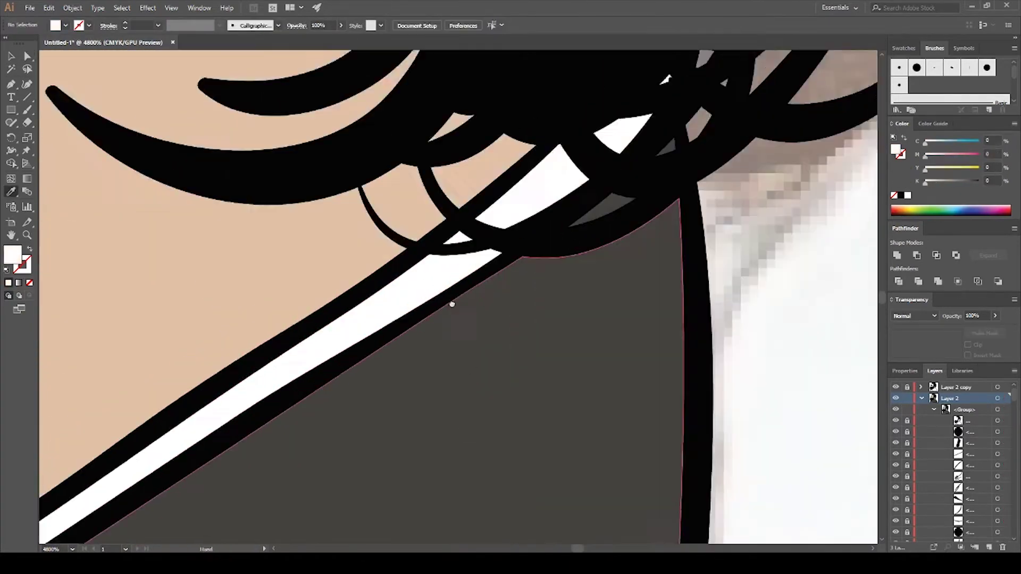
scroll(580, 250, down, 4)
scroll(584, 324, up, 2)
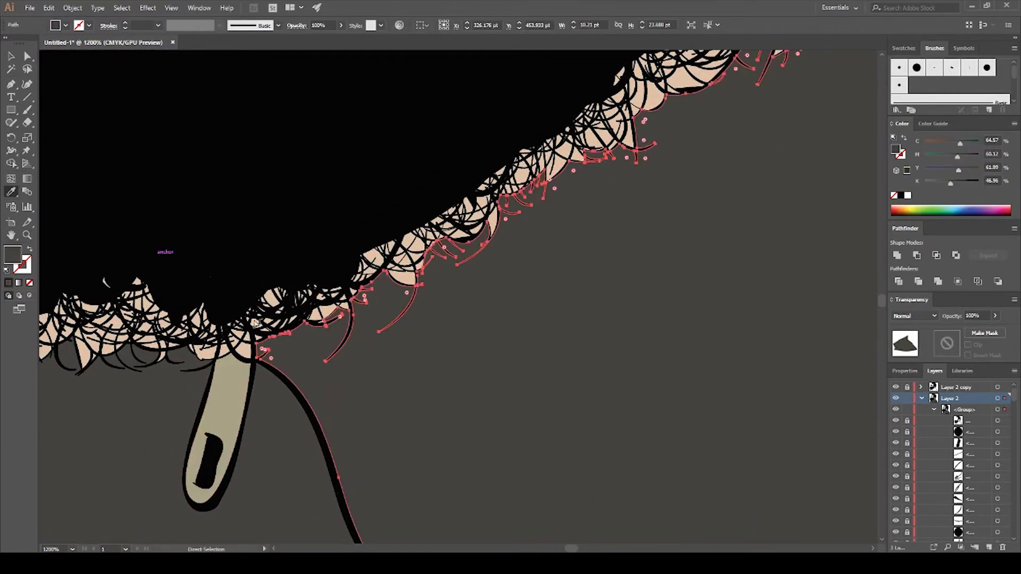
ctrl+click(373, 363)
key(ctrl+shift+a)
key(ctrl+minus)
key(ctrl+minus)
key(ctrl+minus)
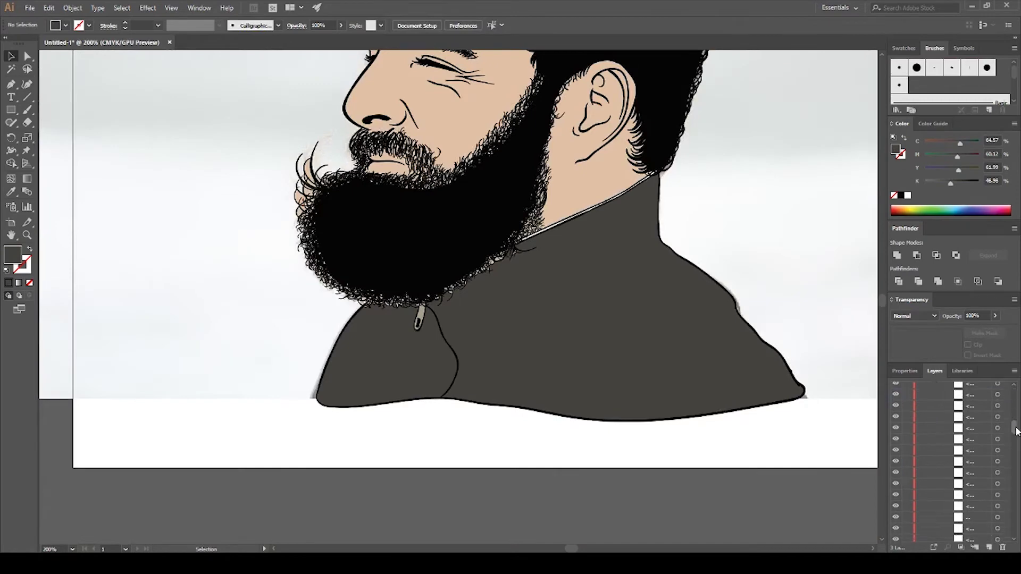
click(342, 303)
key(ctrl+shift+a)
scroll(1016, 396, up, 10)
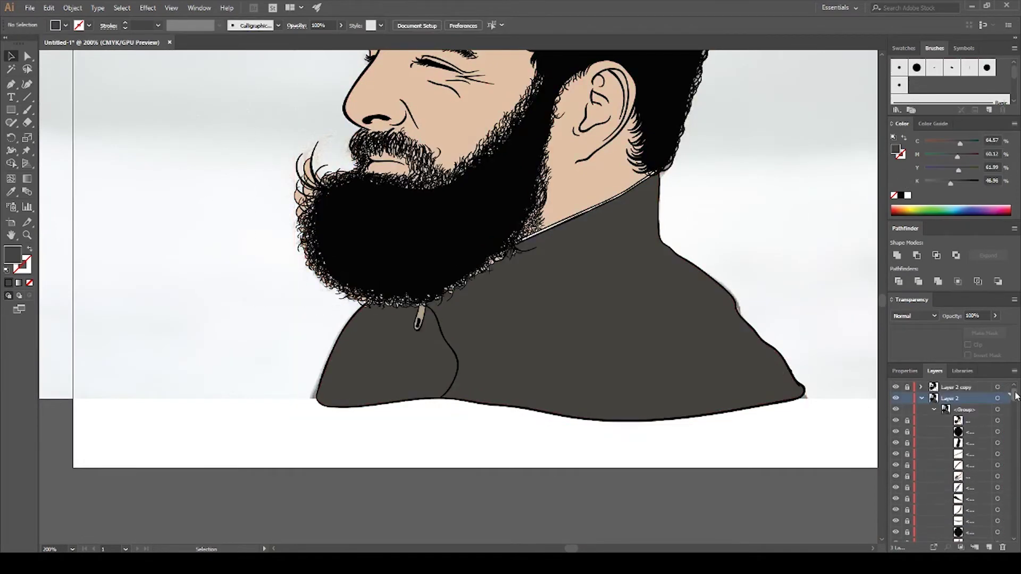
key(ctrl+plus)
key(a)
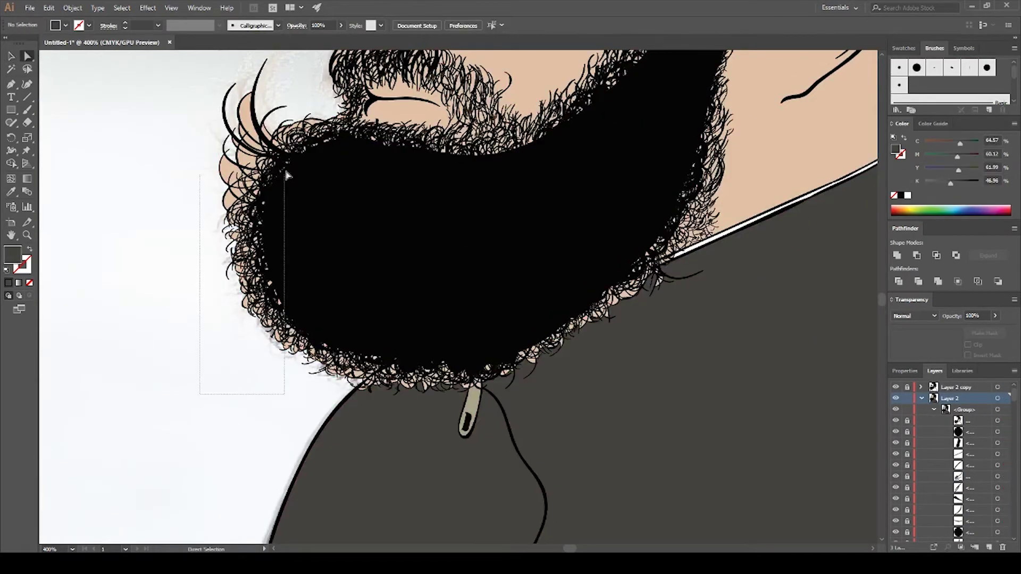
drag(205, 399, 285, 171)
key(ctrl+shift+a)
key(ctrl+plus)
key(ctrl+plus)
key(ctrl+plus)
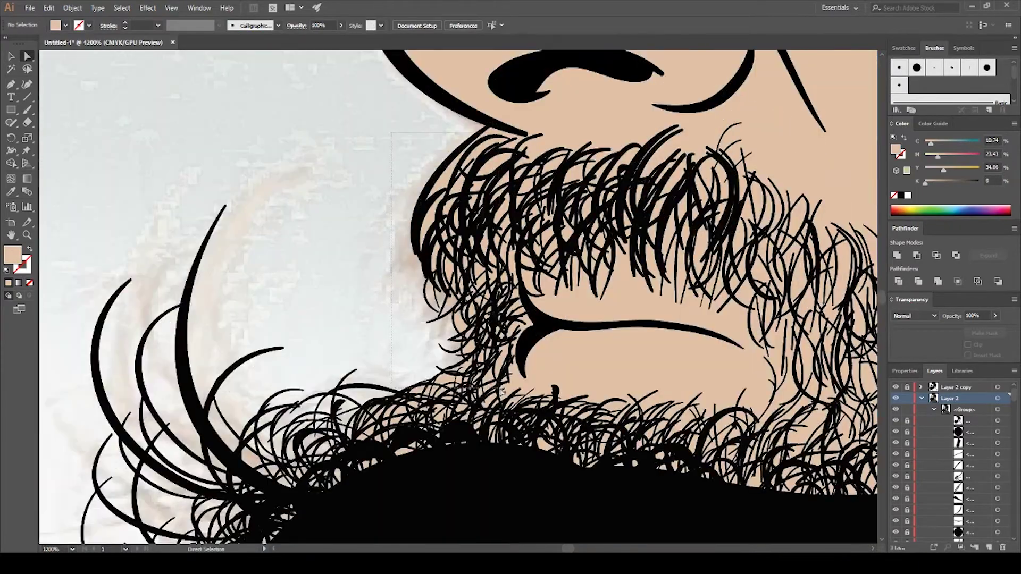
scroll(372, 337, down, 2)
click(486, 113)
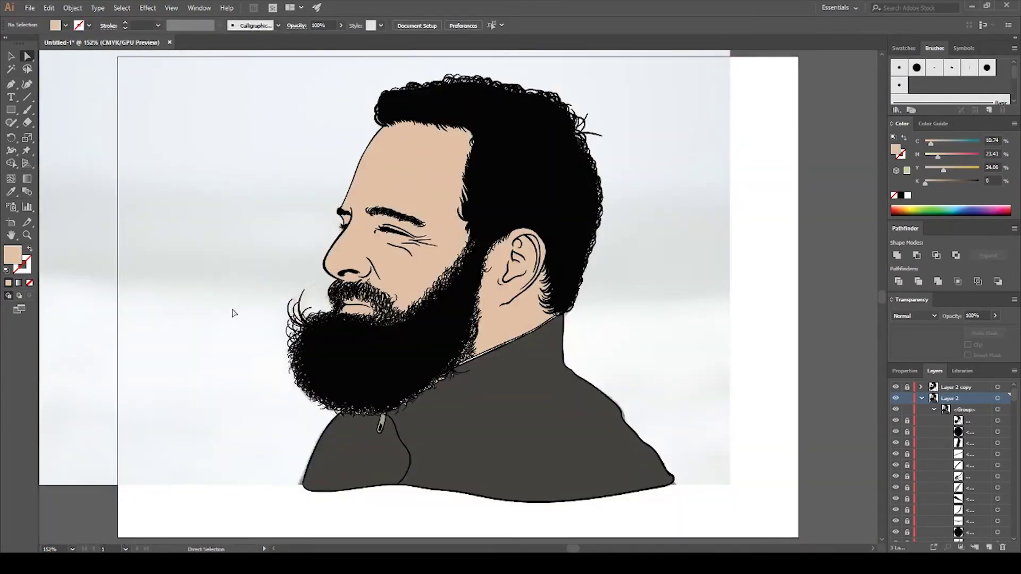
scroll(232, 314, up, 5)
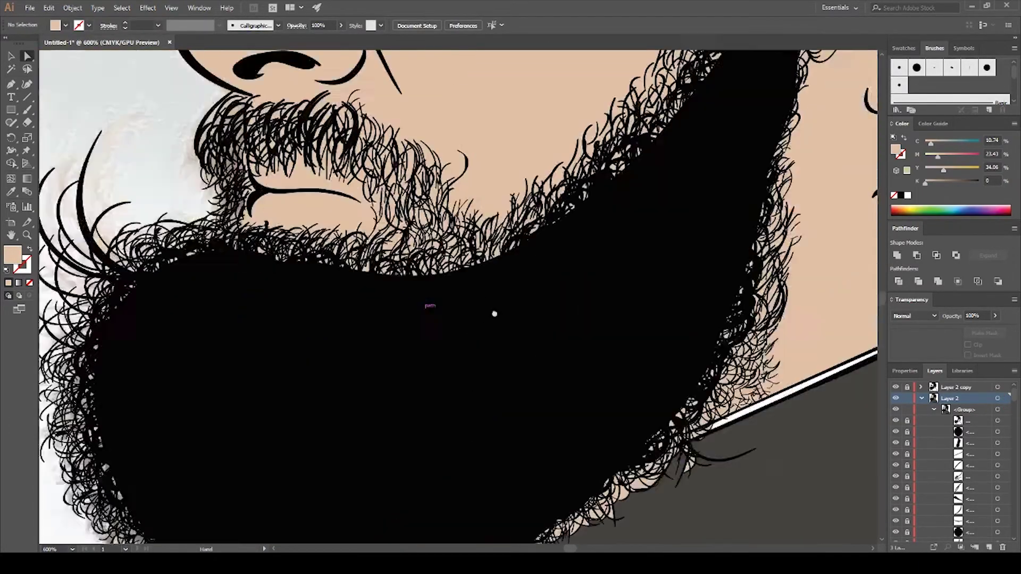
mouse_move(448, 149)
mouse_down()
mouse_move(512, 262)
mouse_move(597, 269)
mouse_up()
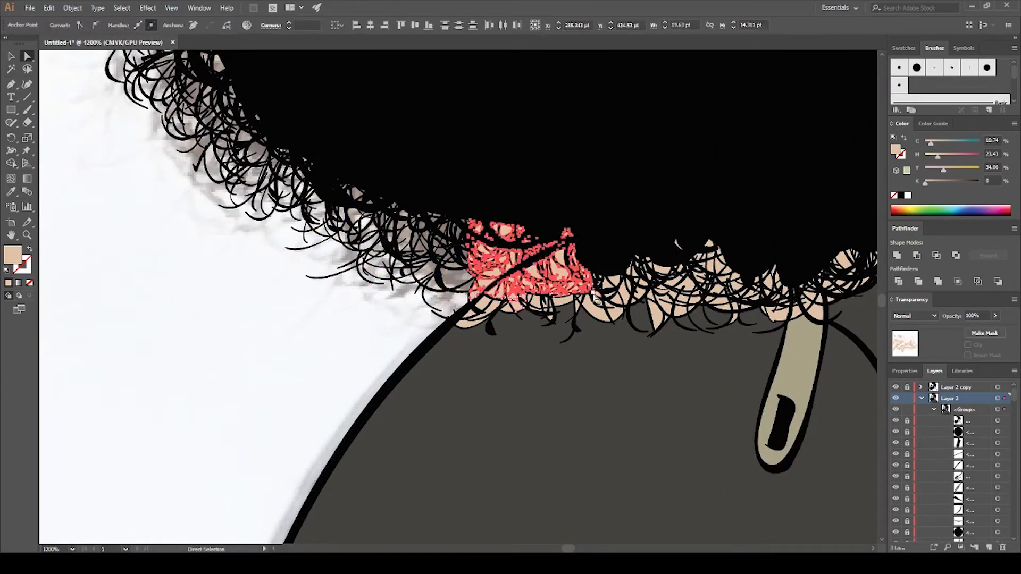
scroll(564, 173, right, 5)
drag(388, 118, 668, 285)
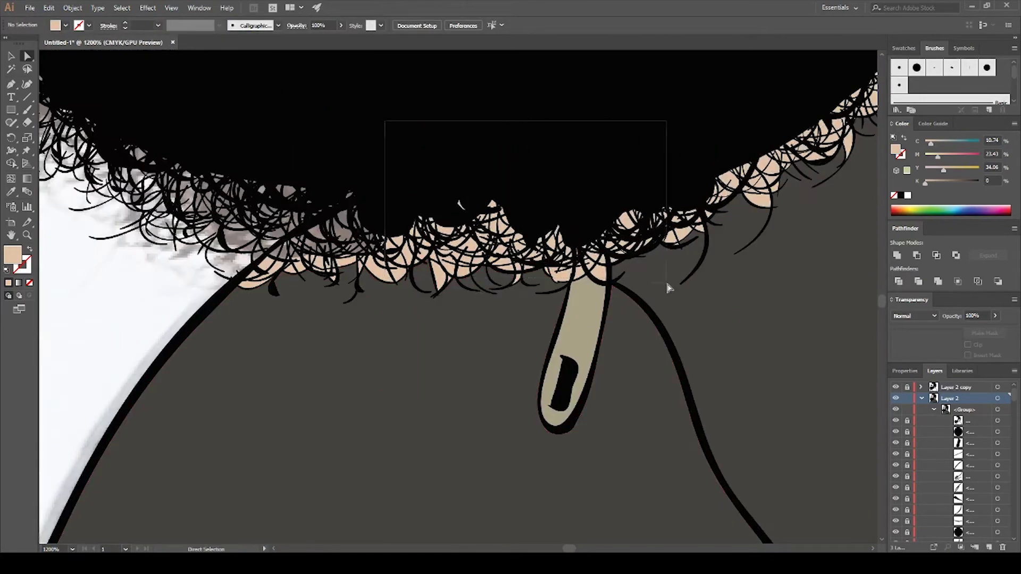
drag(431, 141, 741, 346)
key(ctrl+shift+a)
scroll(434, 155, down, 5)
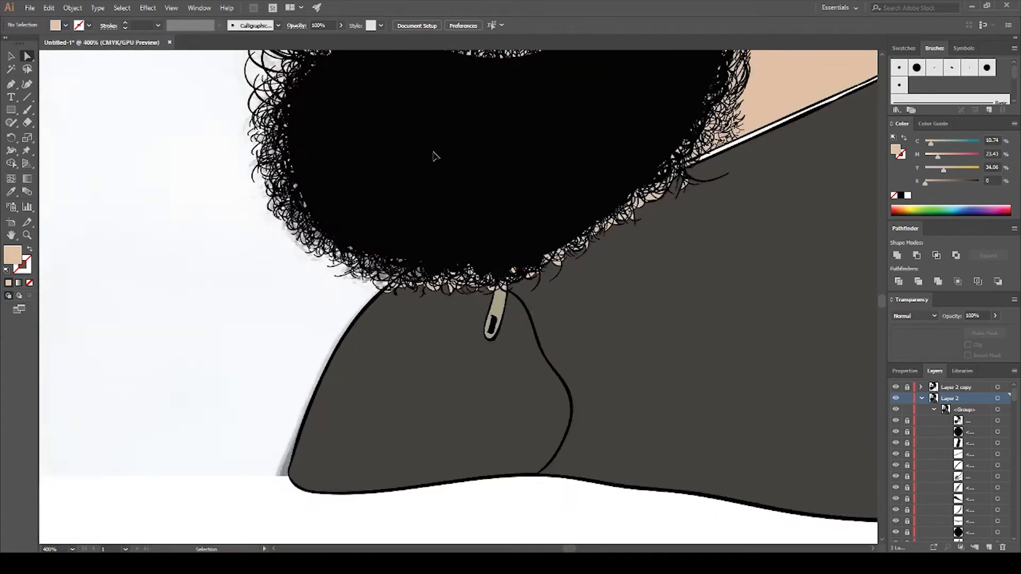
scroll(434, 154, up, 5)
Step: Add a new Layer 4 above Layer 2 for colour touch-ups
key(ctrl+0)
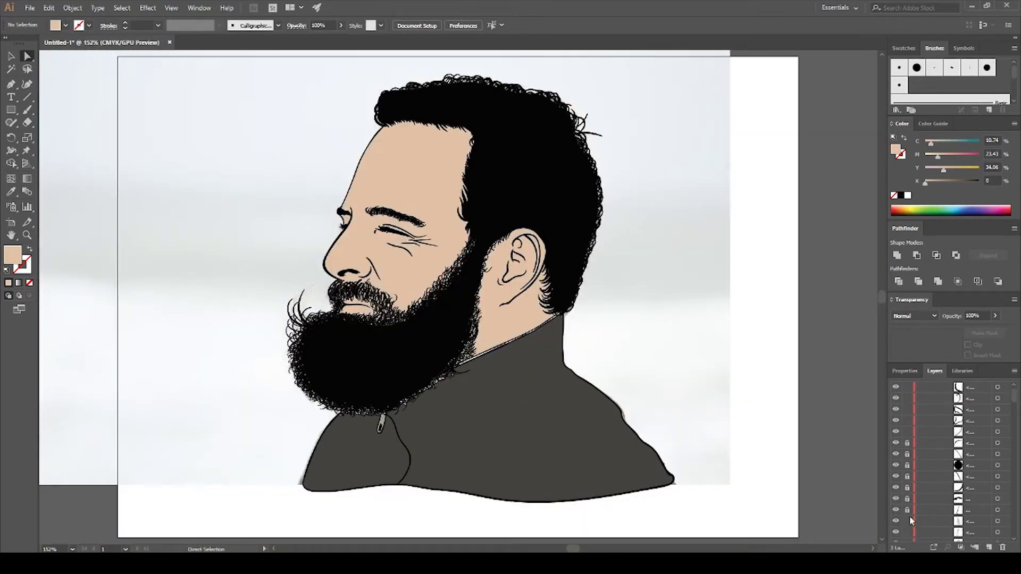
key(ctrl+l)
click(921, 409)
scroll(496, 421, up, 5)
Step: Paint the jacket's dark grey over the skin gaps between the beard curls and collar
key(i)
click(490, 307)
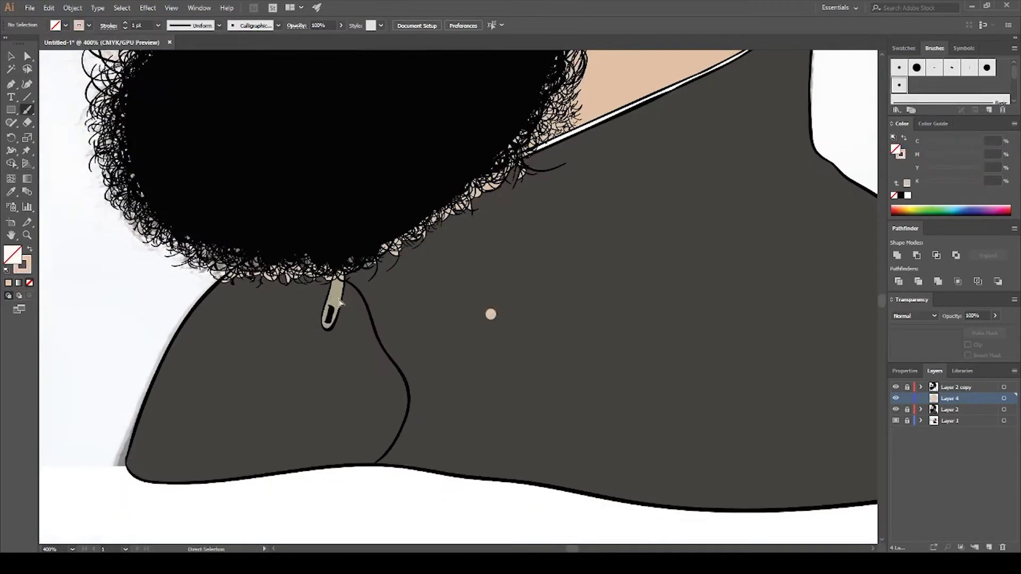
key(b)
scroll(239, 292, left, 2)
scroll(260, 255, up, 3)
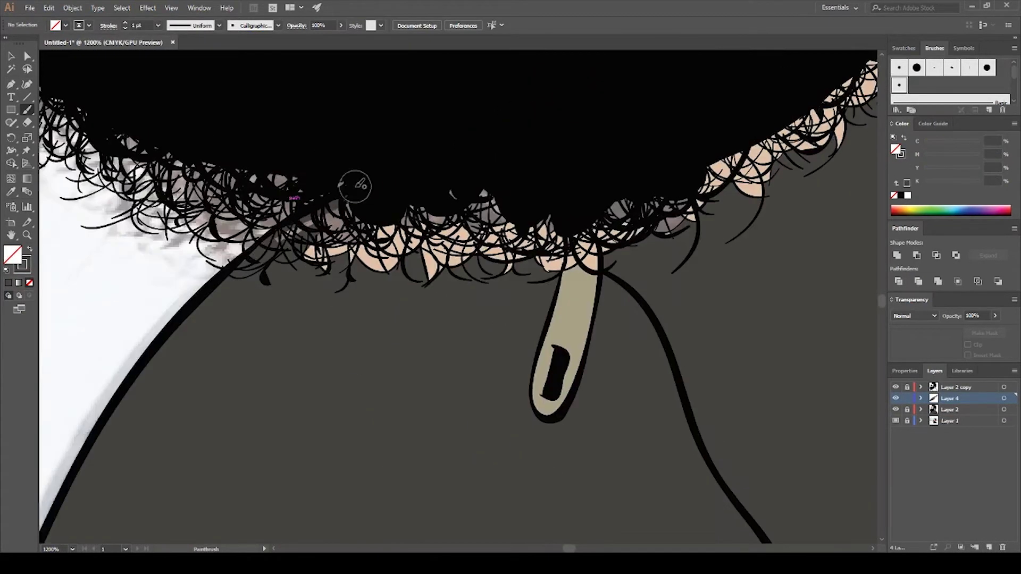
key(shift+x)
scroll(611, 248, up, 3)
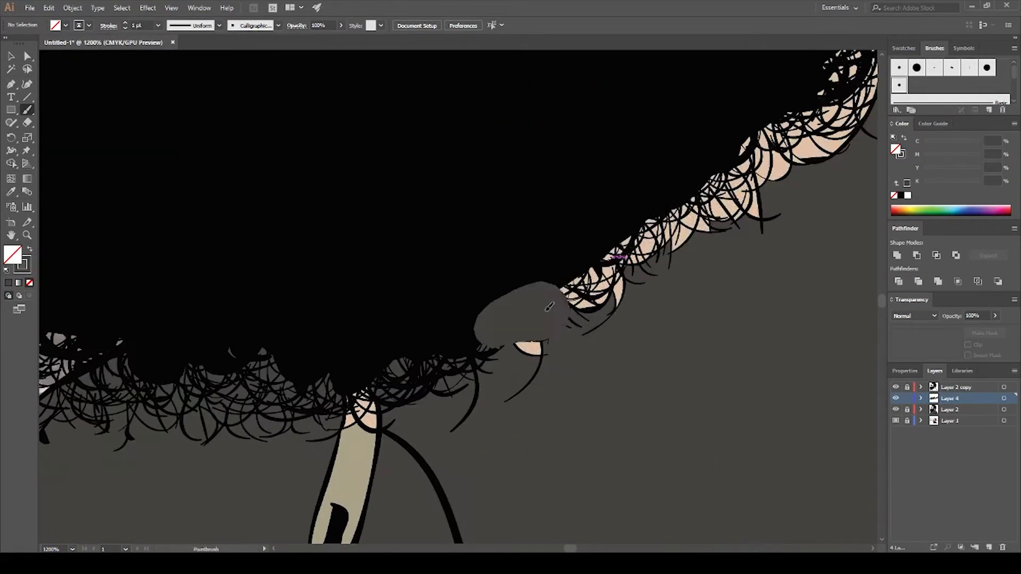
drag(399, 308, 659, 261)
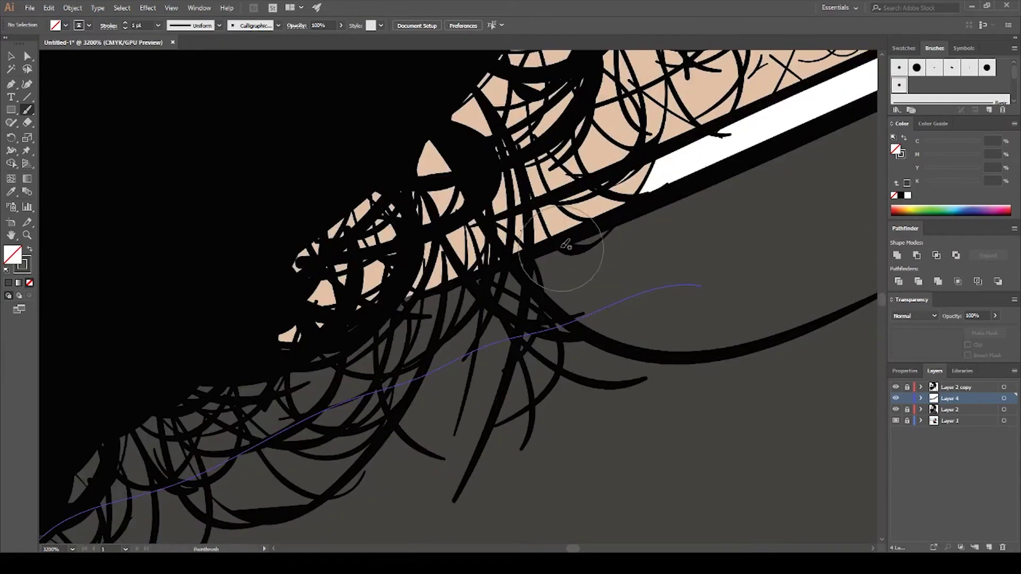
Step: Paint a white stroke along the collar edge and fit the whole artboard in view
mouse_move(282, 336)
mouse_down()
mouse_move(341, 297)
mouse_move(467, 264)
mouse_up()
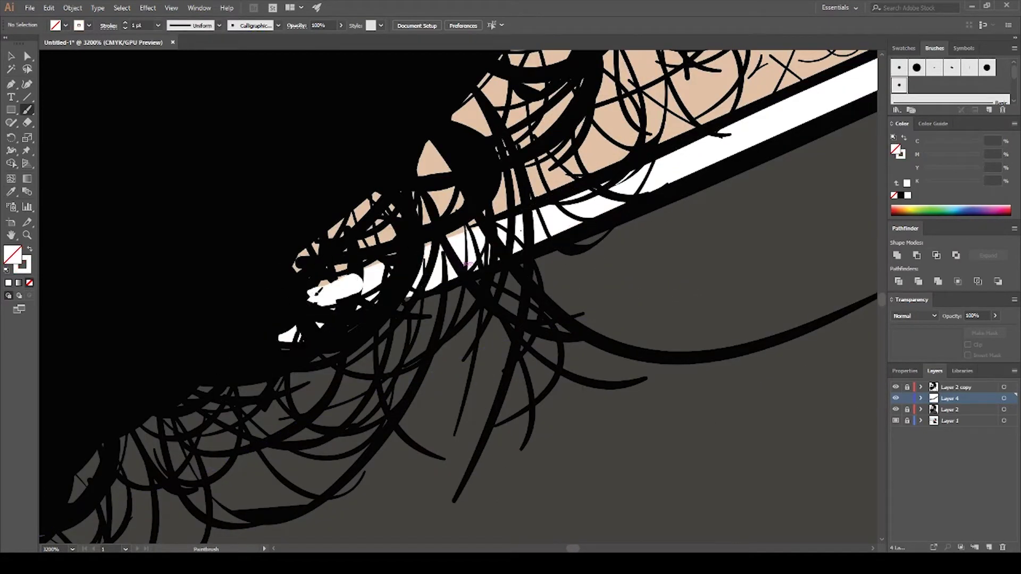
key(ctrl+0)
scroll(460, 347, up, 5)
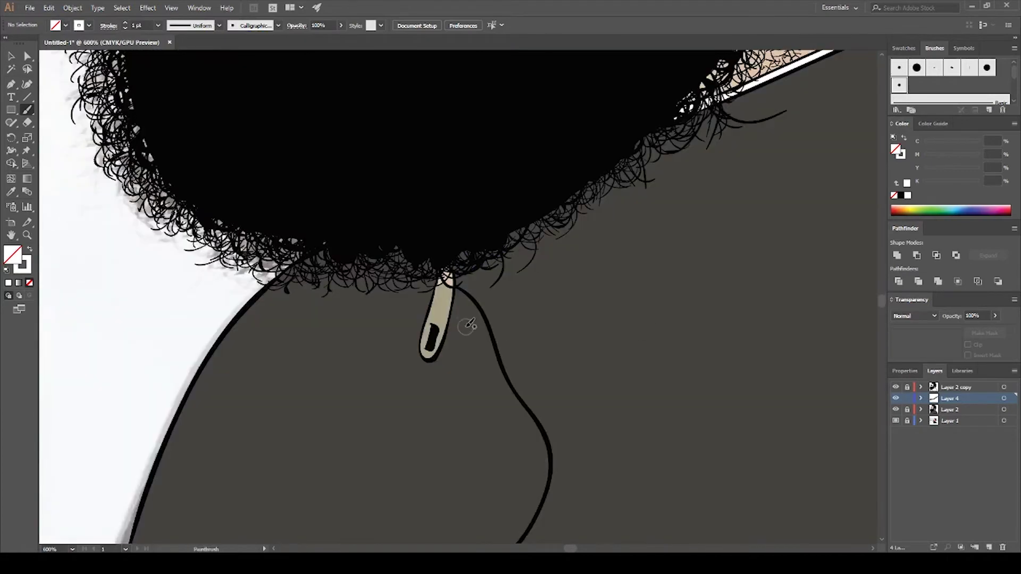
key(shift+x)
key(ctrl+0)
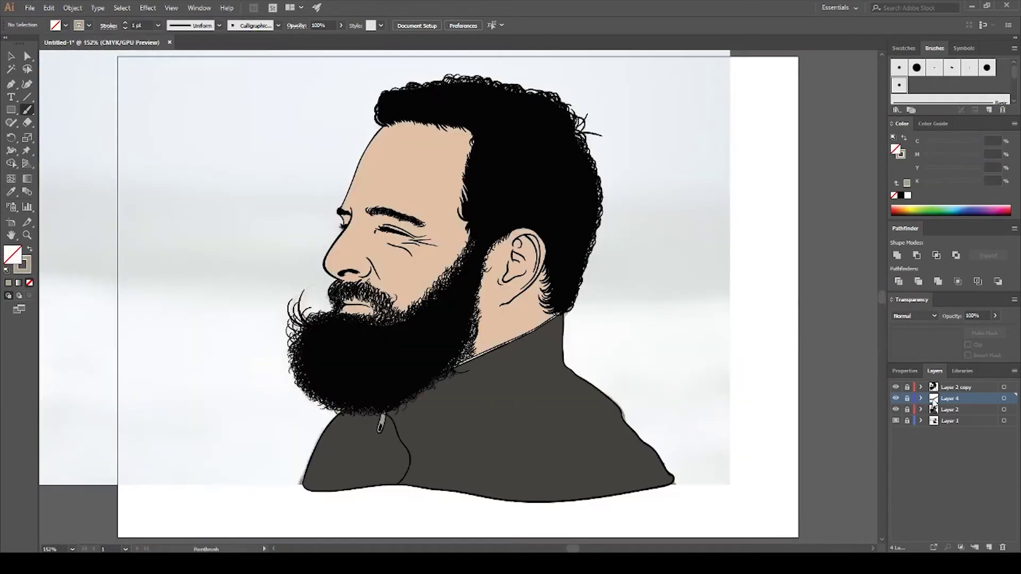
Step: Add Layer 5 and recolour the face skin shape with a lighter sampled beige
click(989, 547)
click(895, 410)
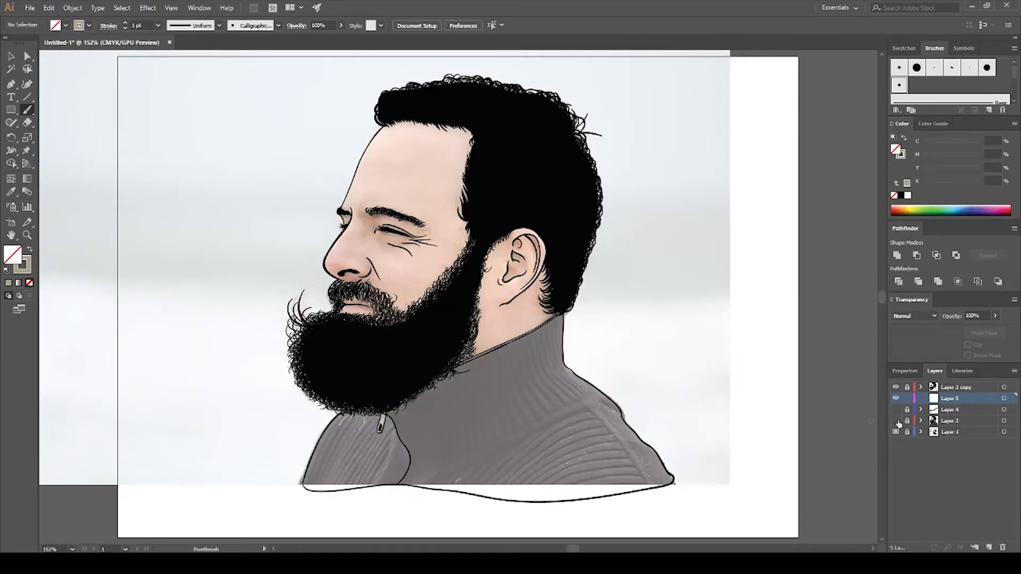
click(895, 410)
click(950, 420)
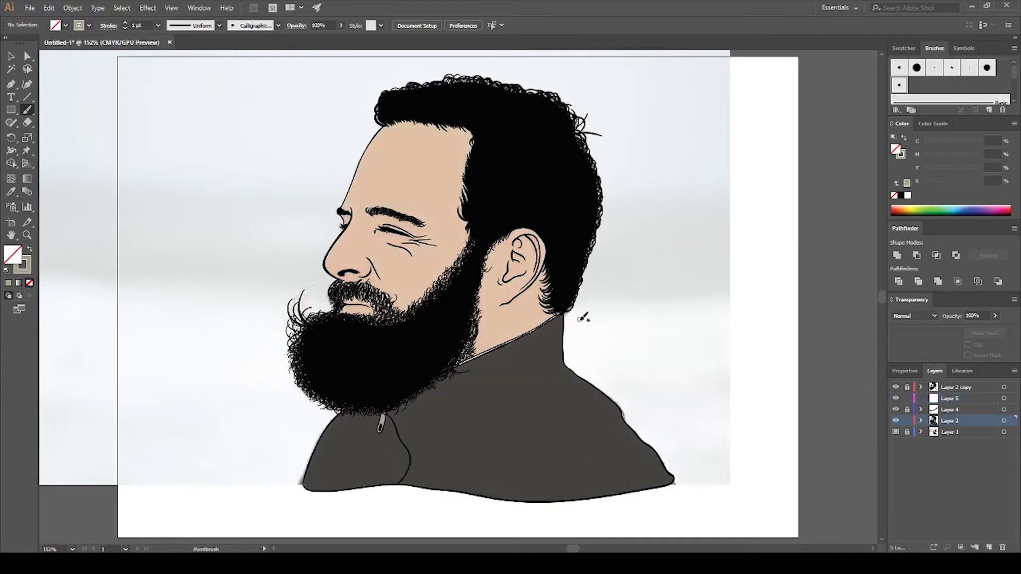
click(405, 176)
key(i)
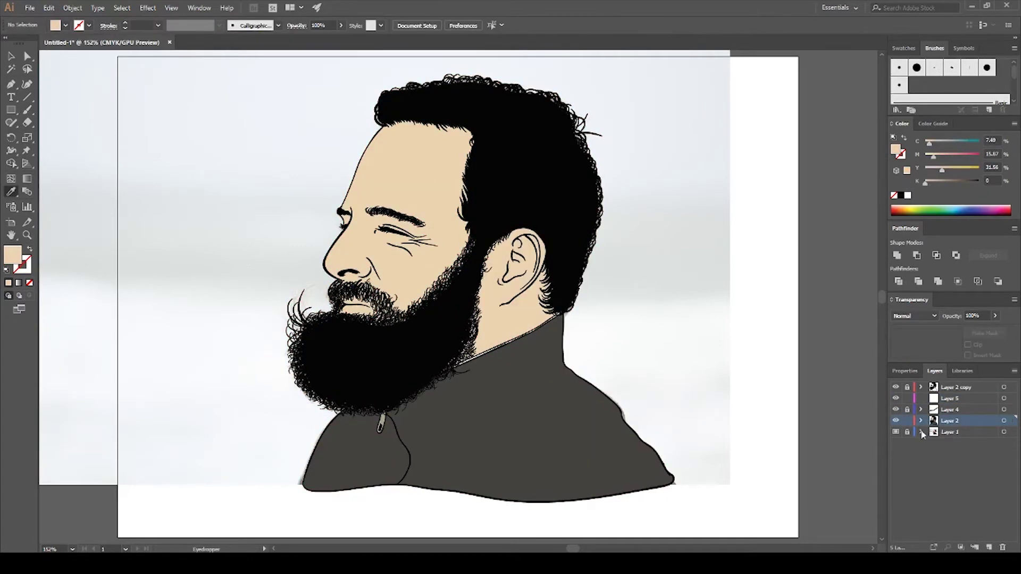
Step: Hide Layer 2 and paint a salmon-pink lower lip beneath the mustache on Layer 5
click(936, 399)
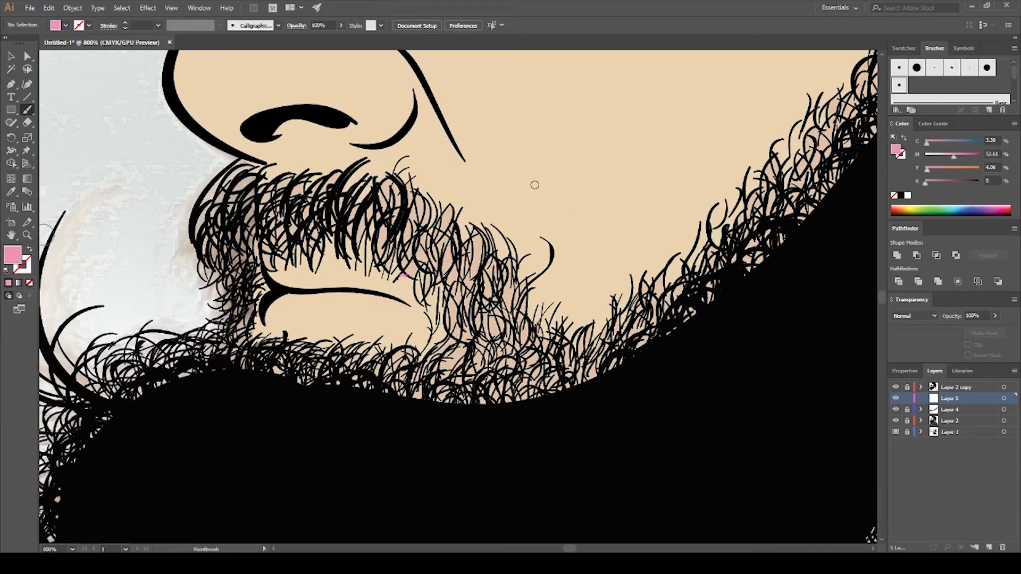
click(895, 420)
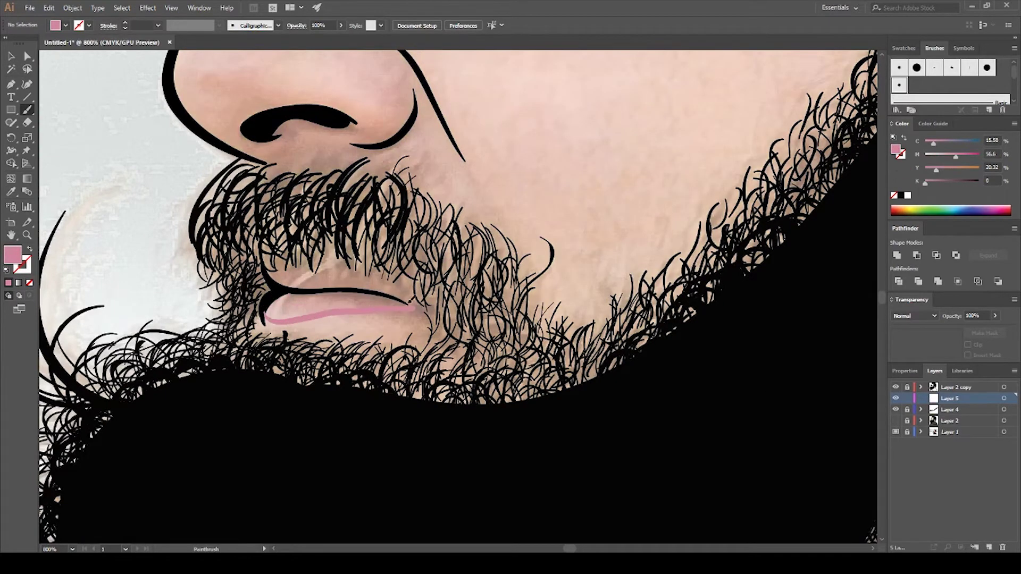
key(shift+x)
scroll(313, 270, up, 2)
drag(255, 346, 448, 327)
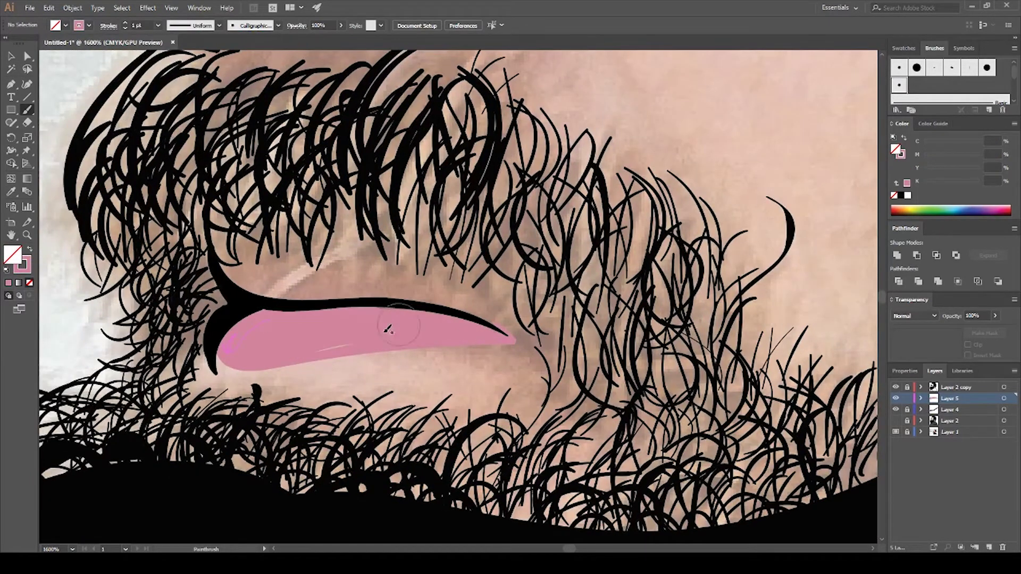
drag(234, 298, 463, 310)
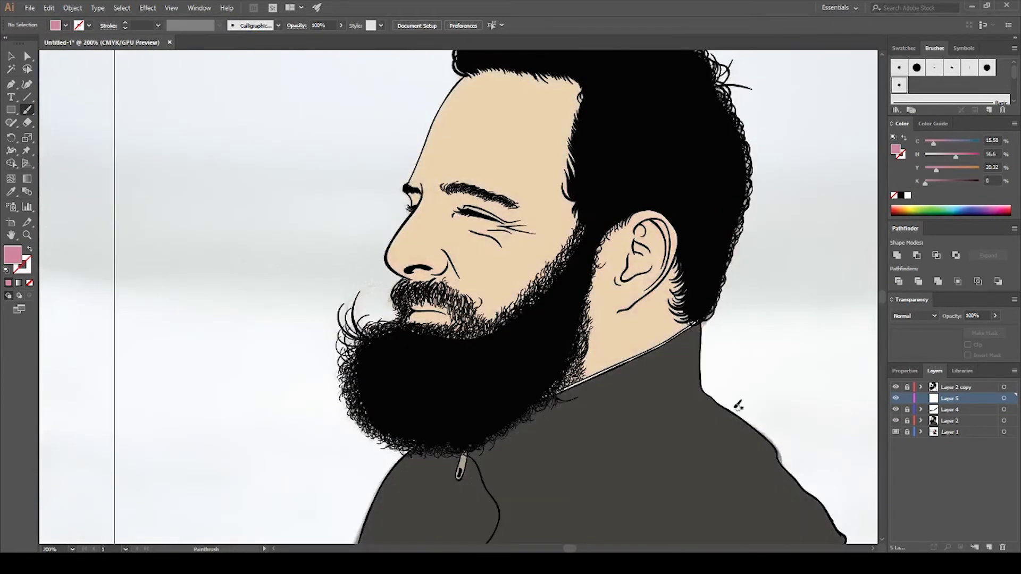
key(ctrl+minus)
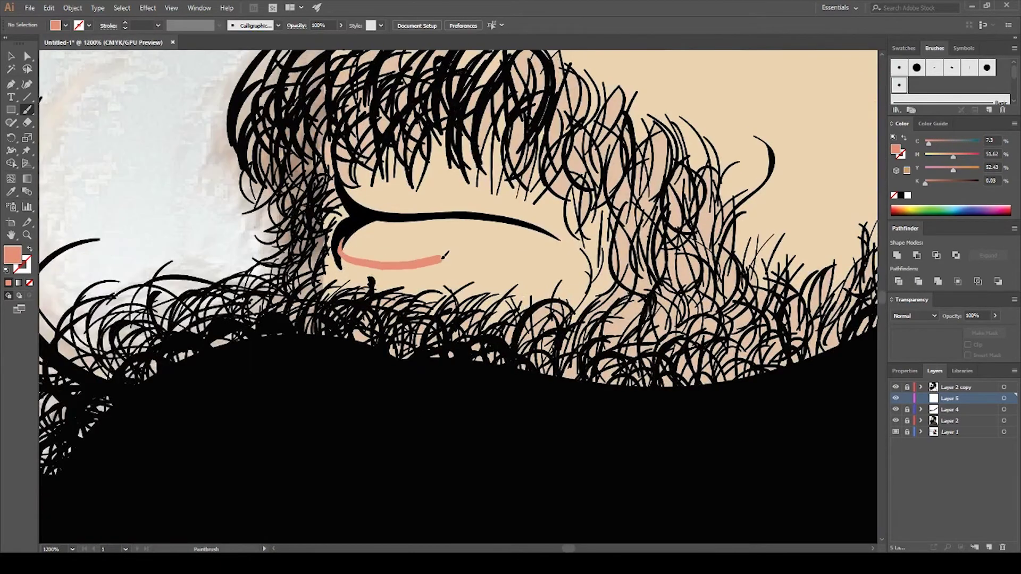
drag(373, 223, 354, 250)
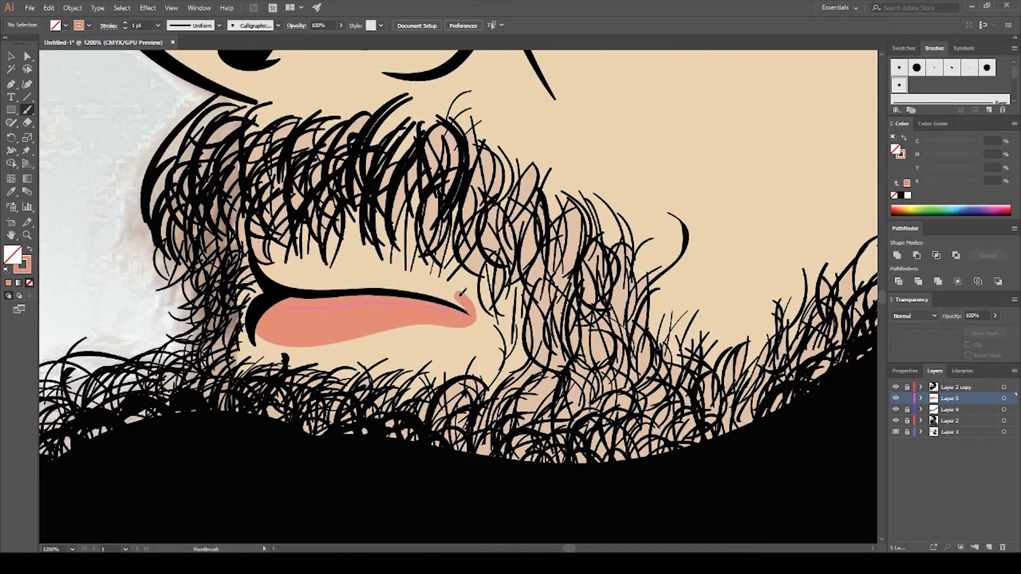
key(ctrl+0)
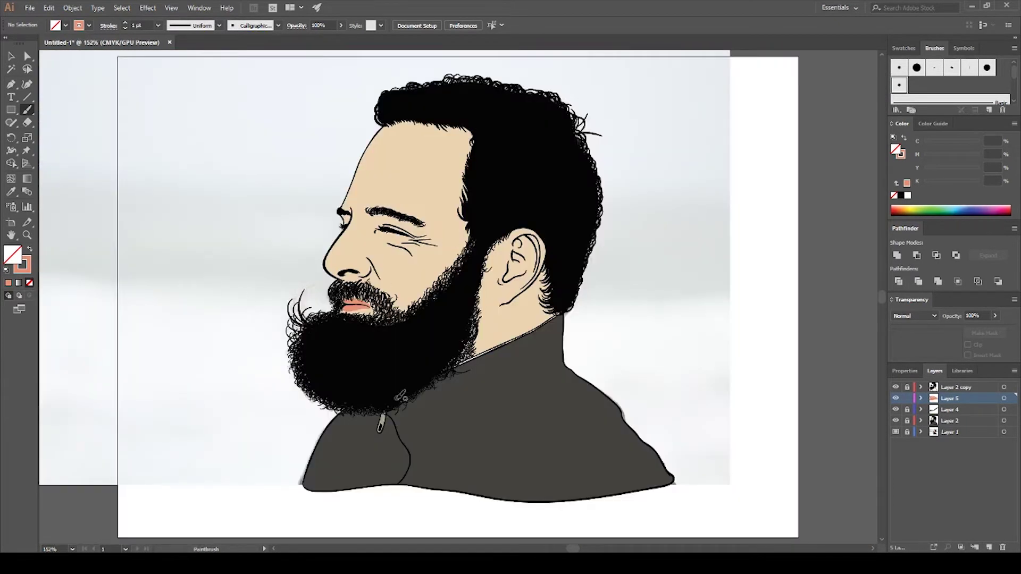
Step: Add Layer 6 and set a darker beige sampled from the photo as the brush stroke colour
key(ctrl+l)
key(i)
click(538, 200)
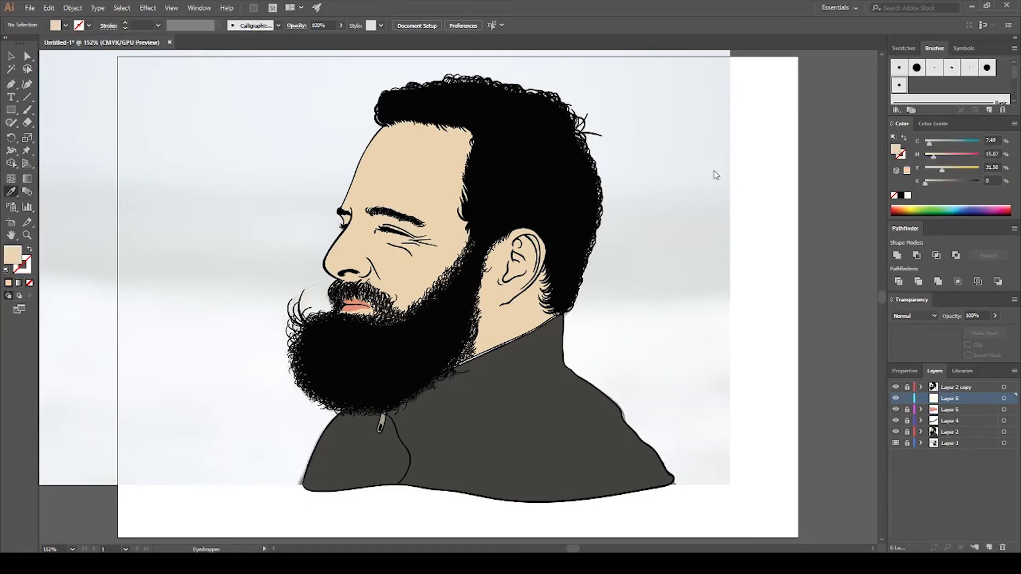
click(540, 191)
key(b)
key(ctrl+plus)
key(ctrl+plus)
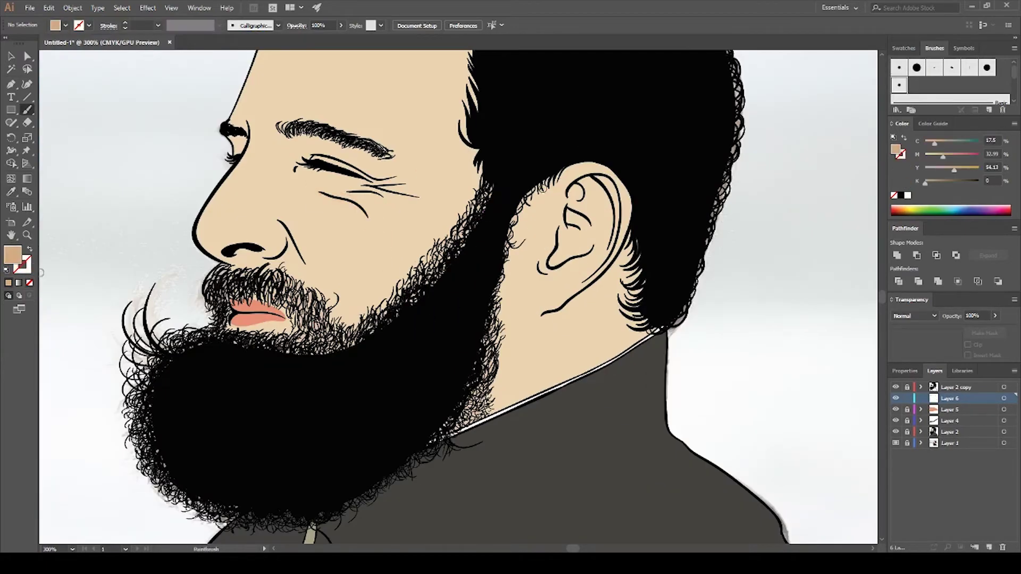
click(896, 431)
scroll(520, 290, up, 3)
key(shift+x)
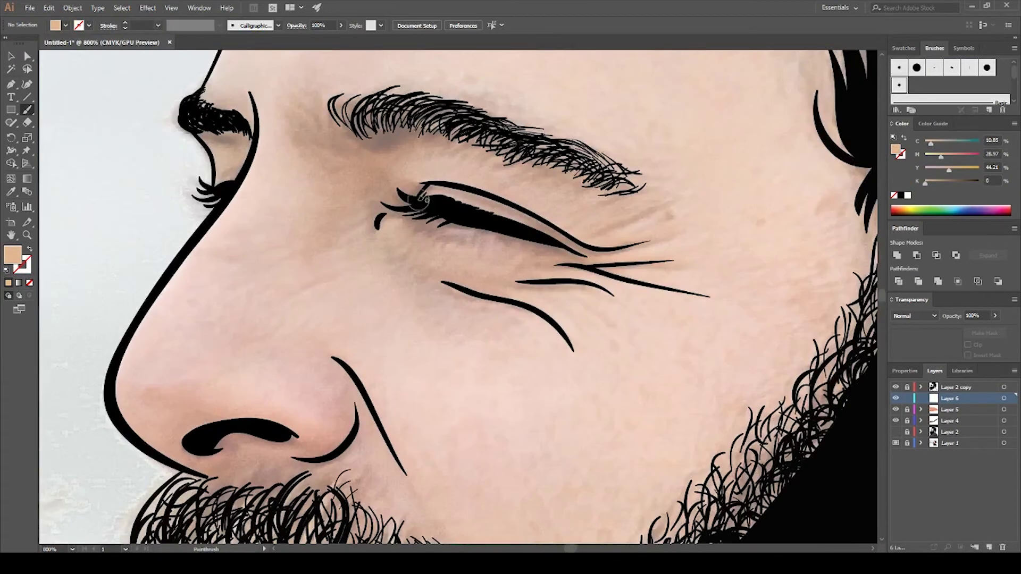
Step: Paint peach shading along the upper and lower eyelid and around the nostril
drag(420, 184, 649, 250)
drag(434, 223, 424, 227)
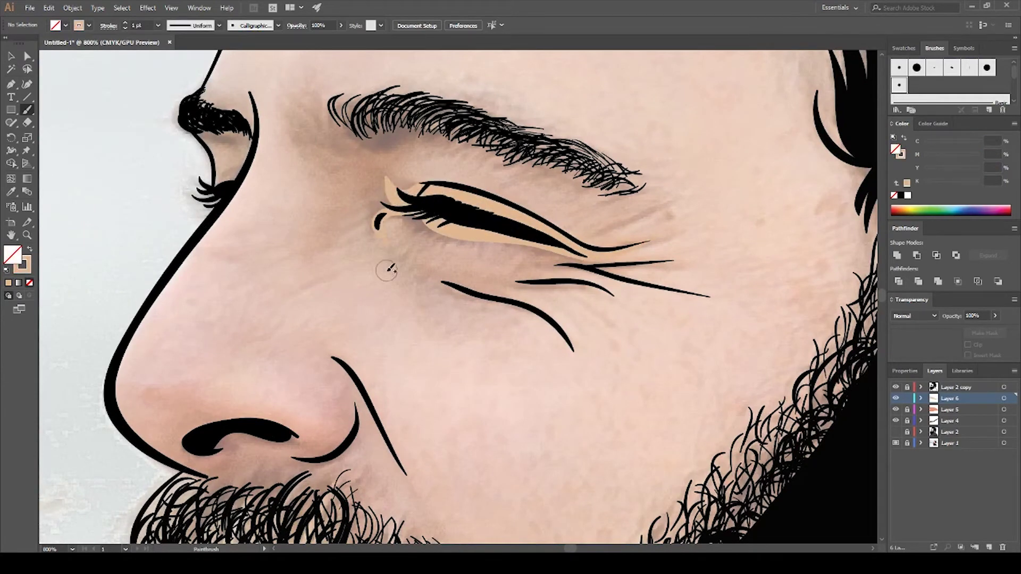
drag(394, 209, 392, 192)
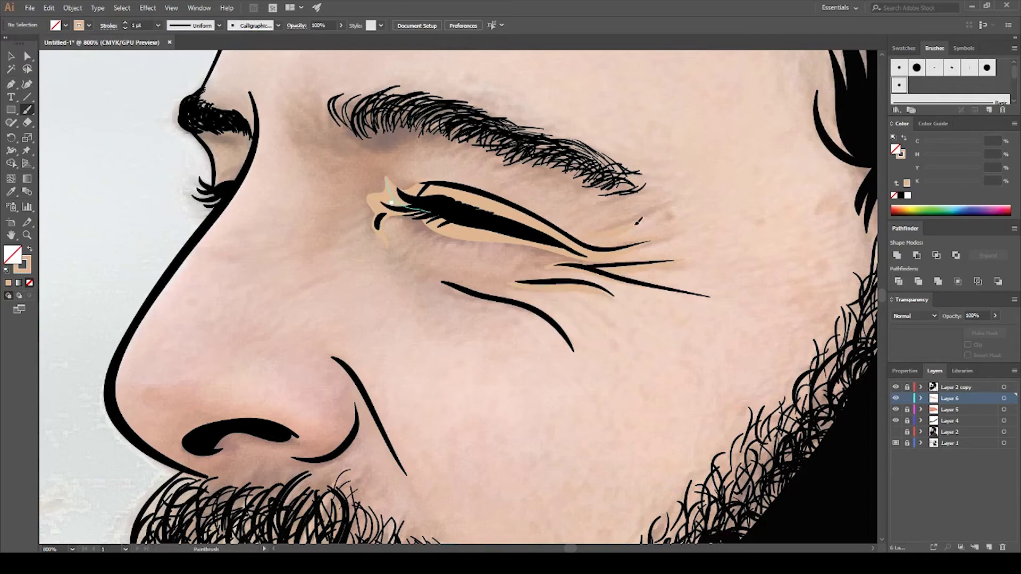
drag(452, 384, 511, 251)
mouse_move(280, 318)
mouse_down()
mouse_move(358, 303)
mouse_move(241, 312)
mouse_up()
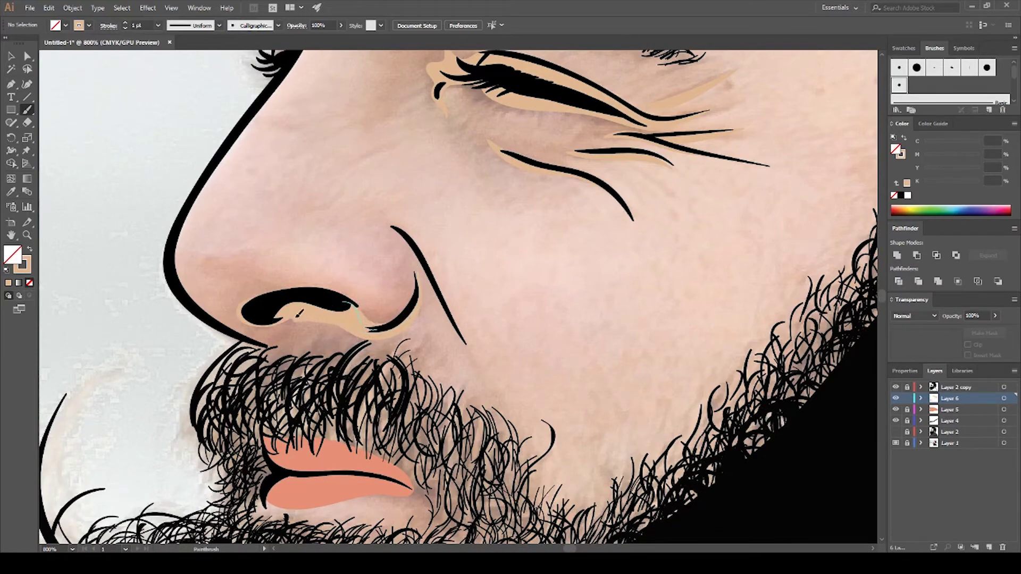
Step: Fill the inner eye corner with peach and check the whole portrait
scroll(316, 412, down, 5)
scroll(319, 319, up, 5)
scroll(372, 213, up, 3)
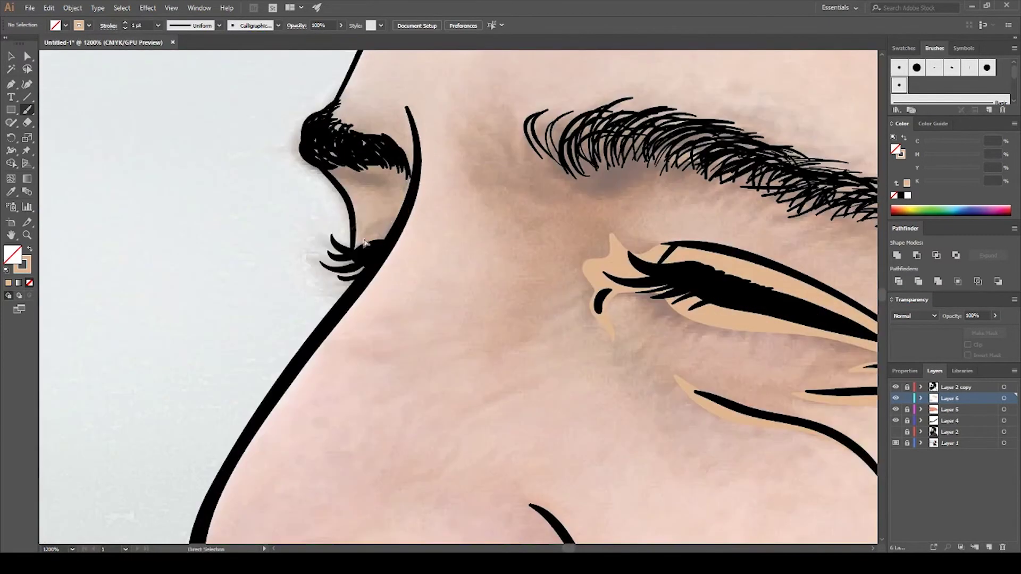
mouse_move(396, 231)
mouse_down()
mouse_move(374, 168)
mouse_move(403, 208)
mouse_up()
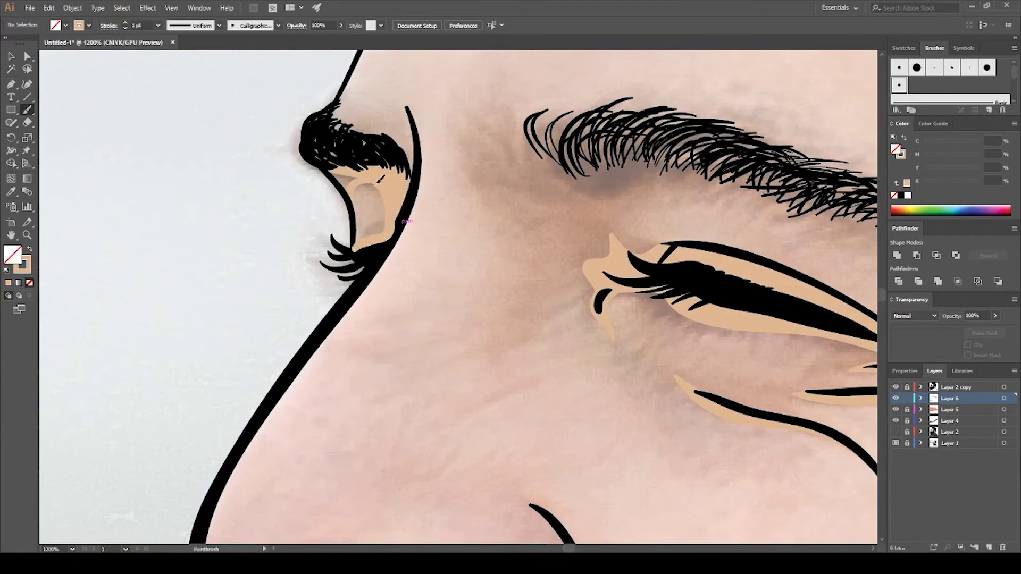
key(ctrl+0)
click(896, 432)
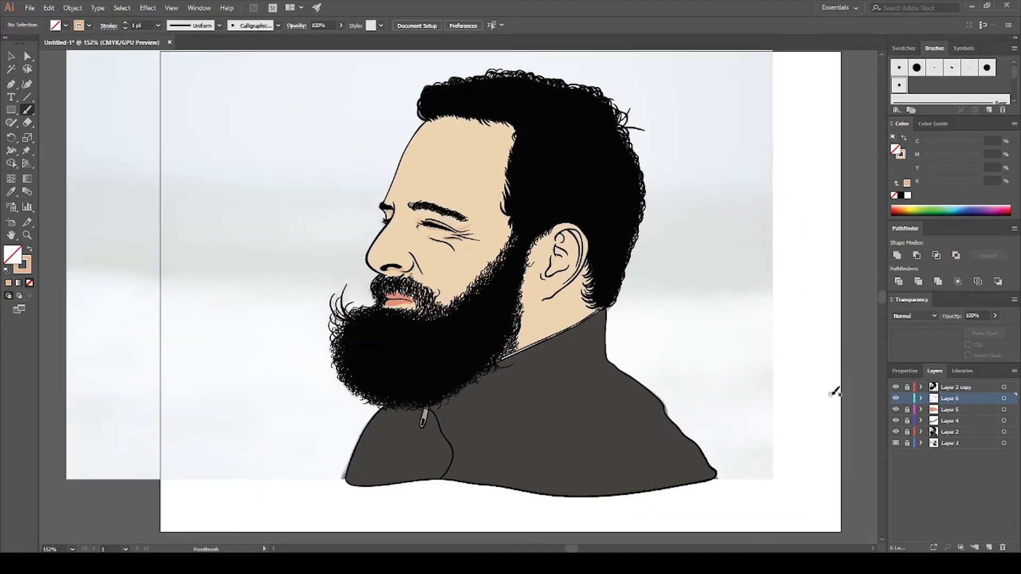
Step: With Layer 2 visible, paint shading under the nose, inside the mustache and under the beard
click(895, 432)
scroll(416, 259, up, 5)
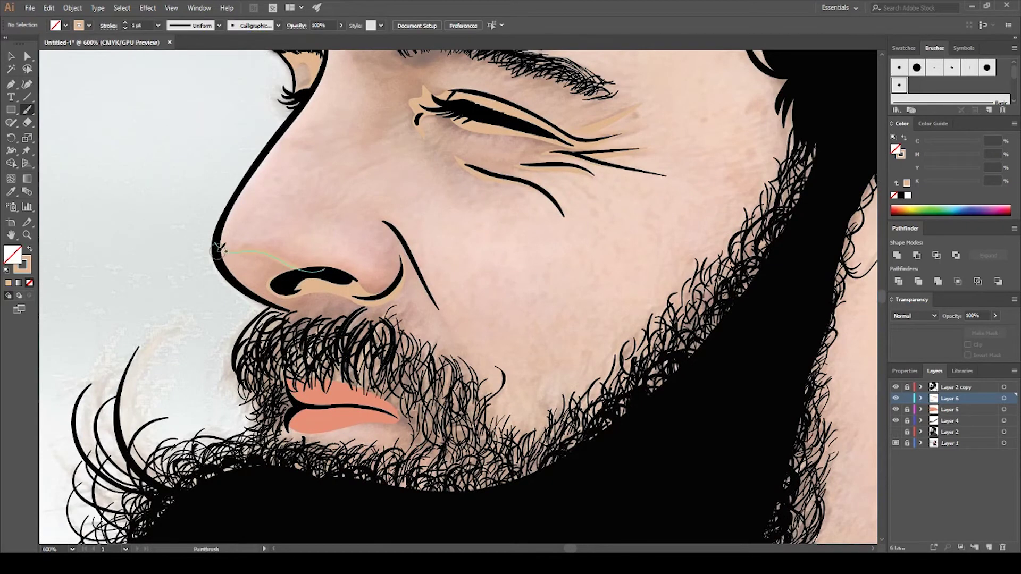
drag(218, 248, 218, 250)
click(896, 431)
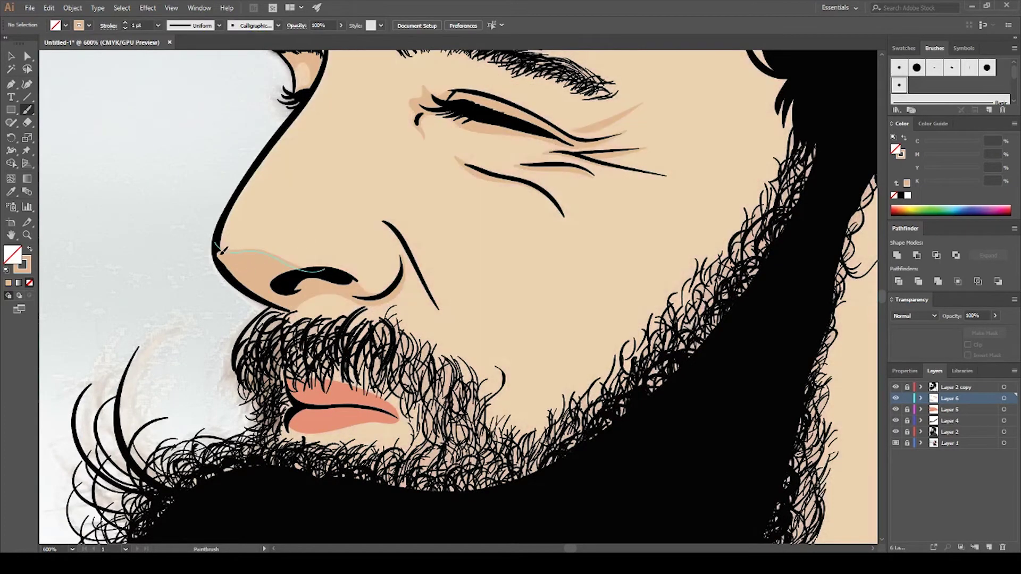
drag(291, 314, 366, 354)
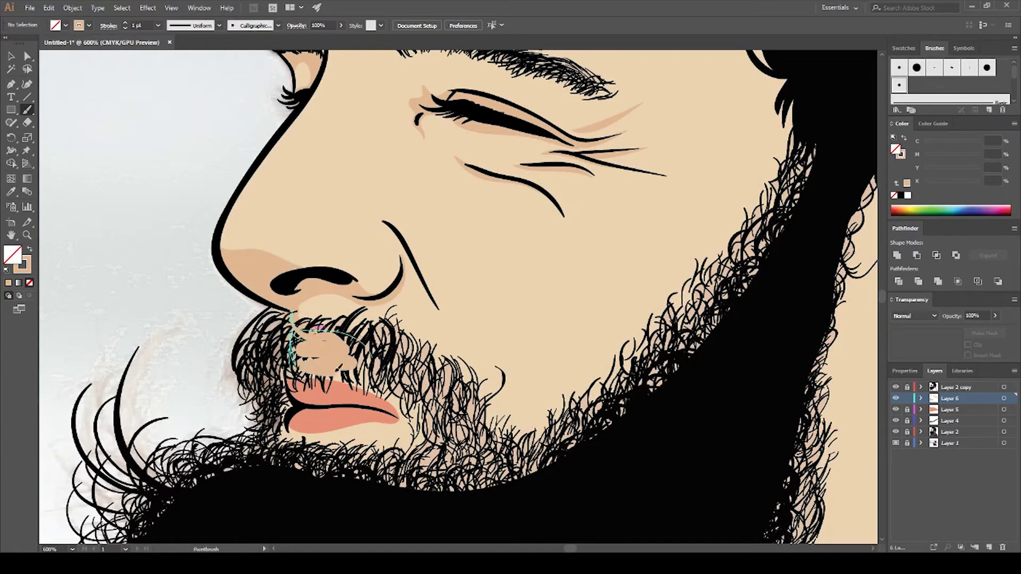
drag(456, 367, 451, 487)
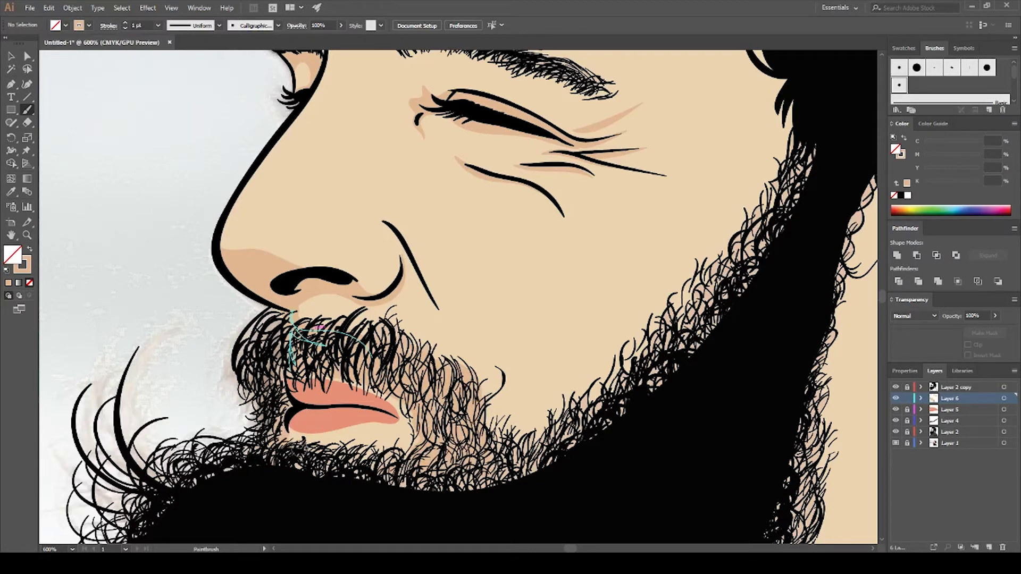
drag(303, 442, 372, 467)
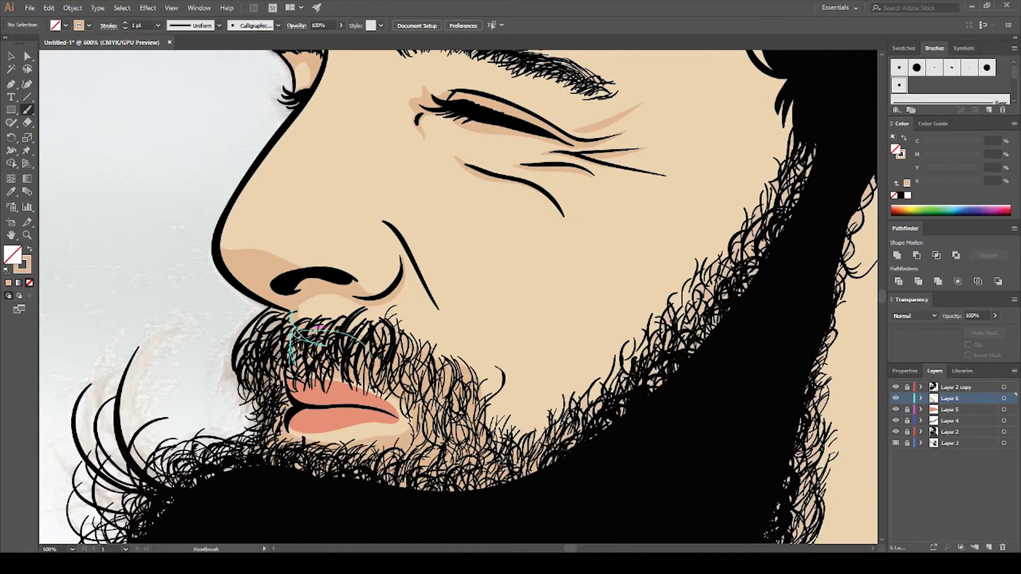
Step: Shade the beard edge and paint a darker peach band along the hairline
drag(585, 415, 500, 481)
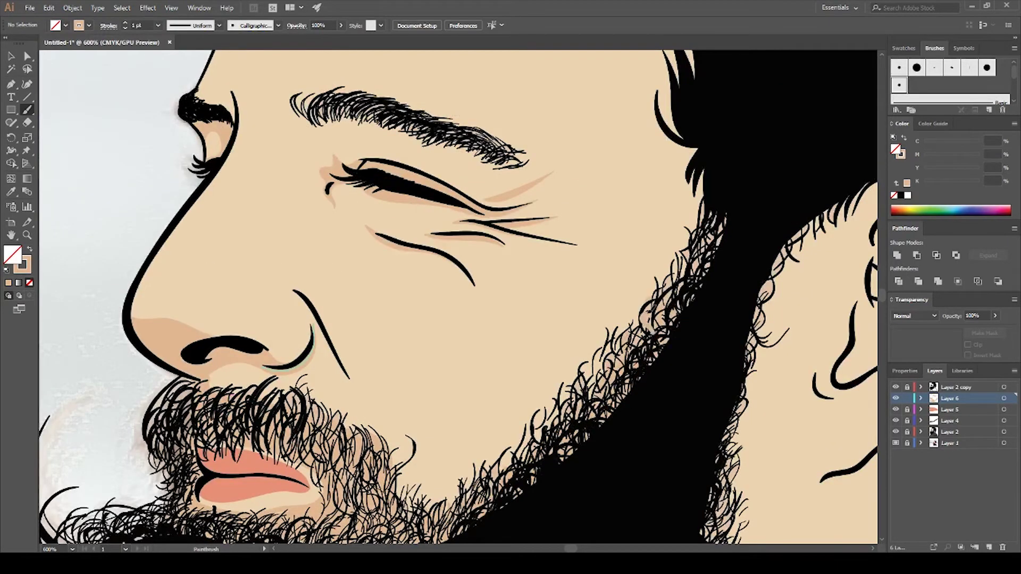
drag(721, 209, 678, 280)
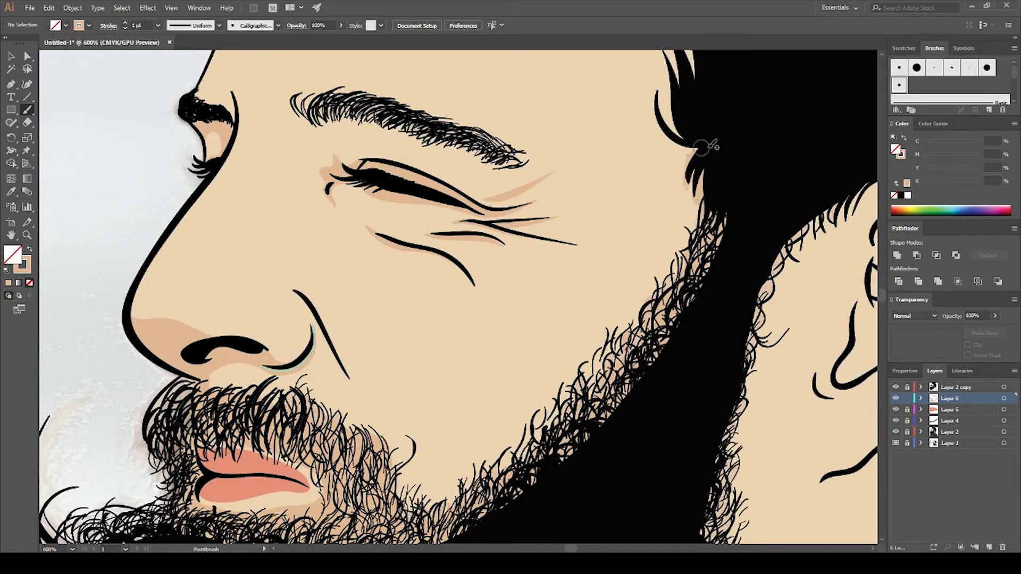
drag(701, 147, 476, 293)
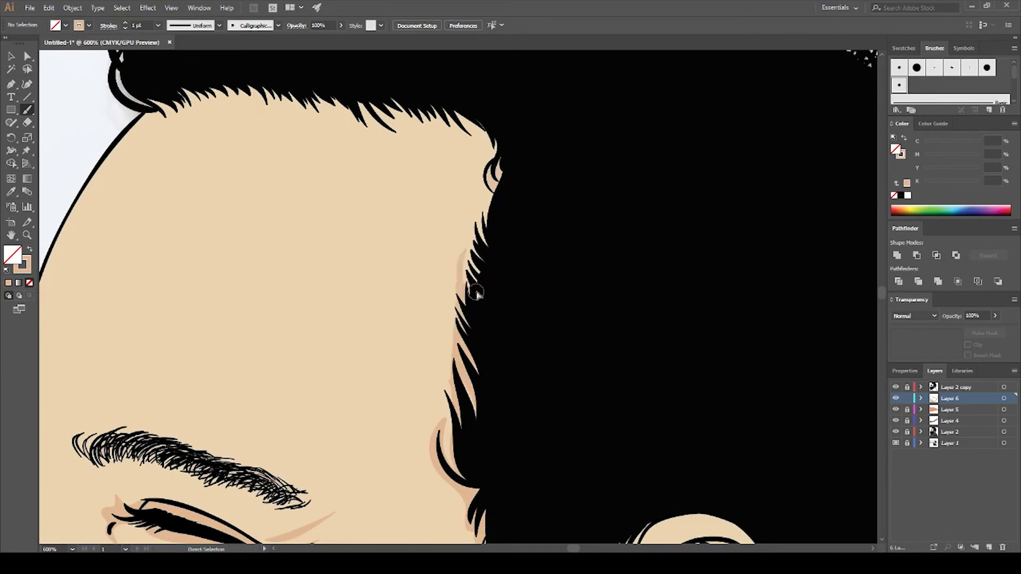
key(ctrl+z)
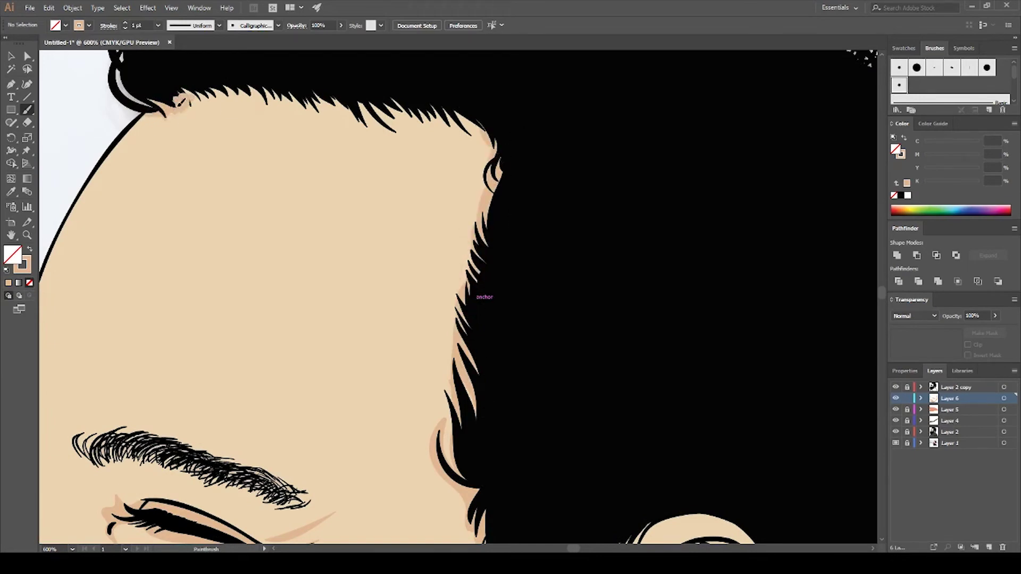
mouse_move(178, 101)
mouse_down()
mouse_move(336, 114)
mouse_move(497, 181)
mouse_up()
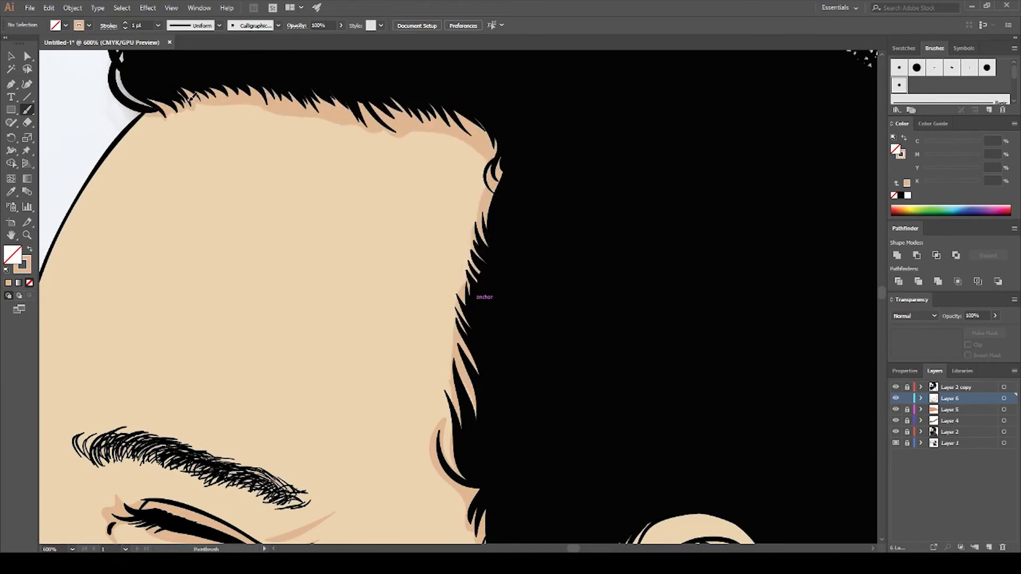
key(ctrl+0)
Step: Paint darker peach shading on the upper rim of the ear
scroll(319, 340, up, 5)
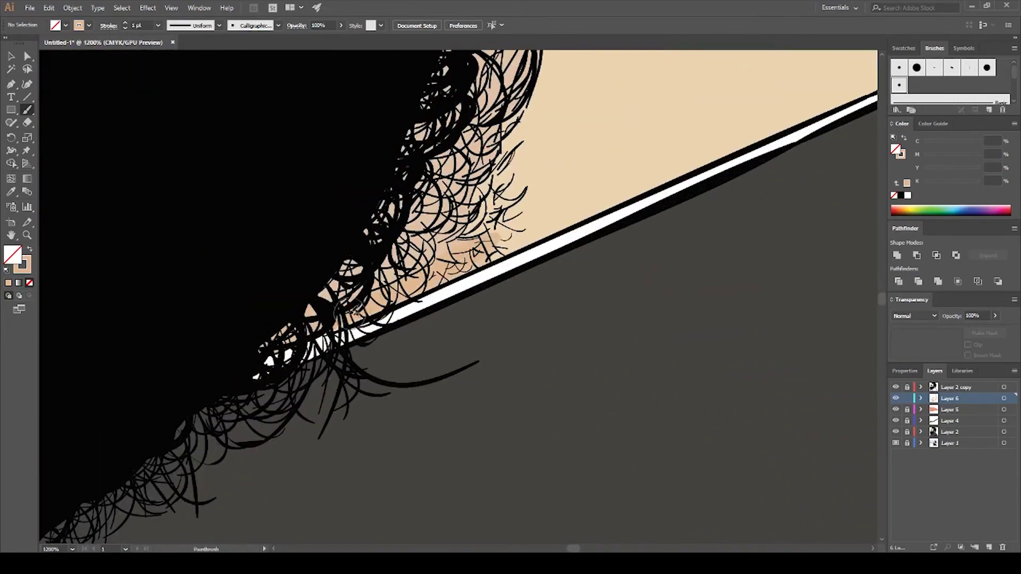
drag(372, 160, 532, 399)
drag(505, 176, 479, 308)
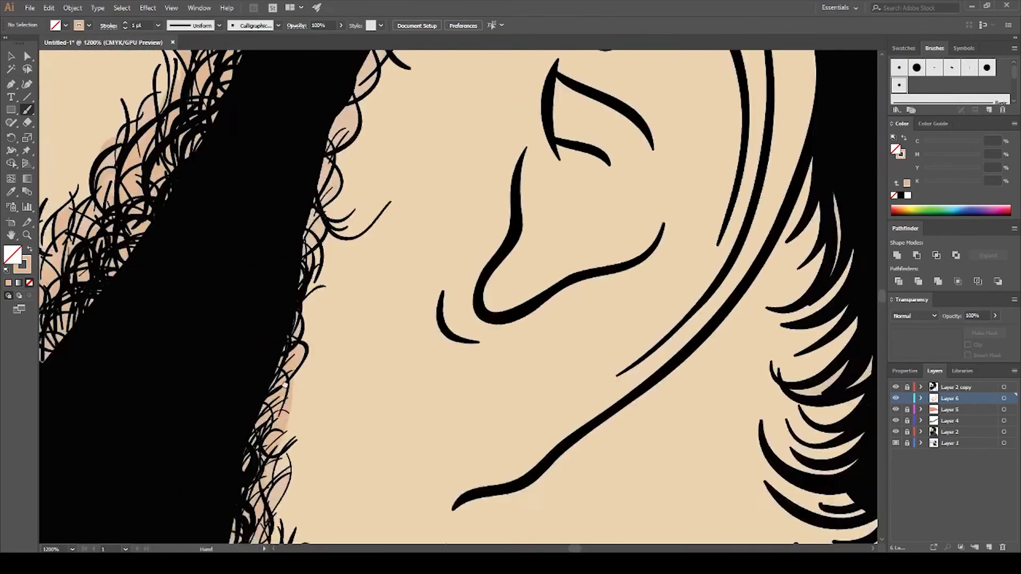
drag(531, 160, 439, 401)
mouse_move(447, 160)
mouse_down()
mouse_move(388, 324)
mouse_move(669, 181)
mouse_up()
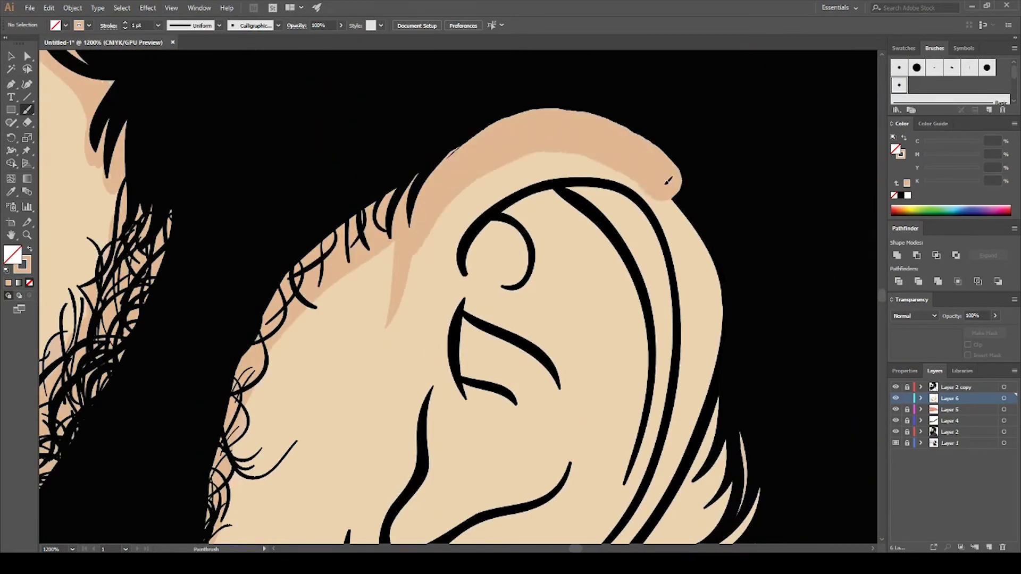
scroll(669, 181, down, 5)
Step: Paint a broad shadow down the neck to the collar and under the jaw line
drag(670, 64, 585, 223)
drag(691, 138, 671, 284)
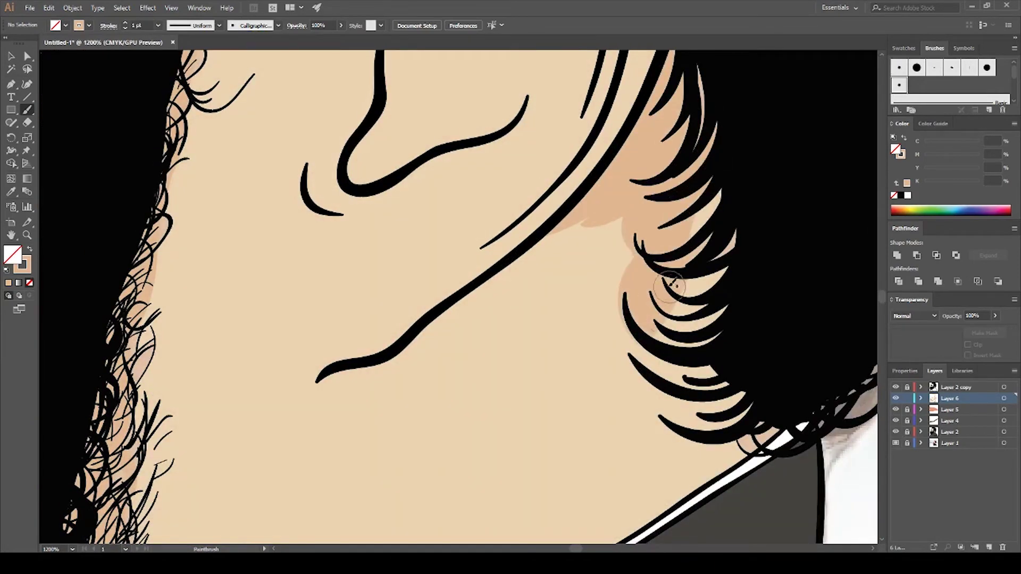
drag(622, 223, 646, 510)
drag(627, 297, 712, 532)
drag(686, 138, 708, 478)
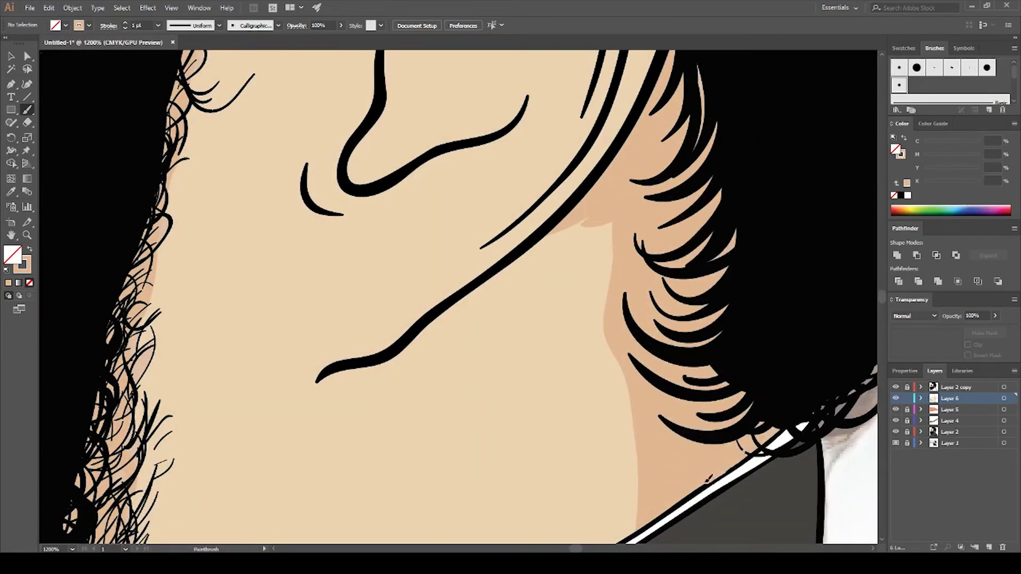
mouse_move(311, 391)
mouse_down()
mouse_move(606, 224)
mouse_move(603, 262)
mouse_up()
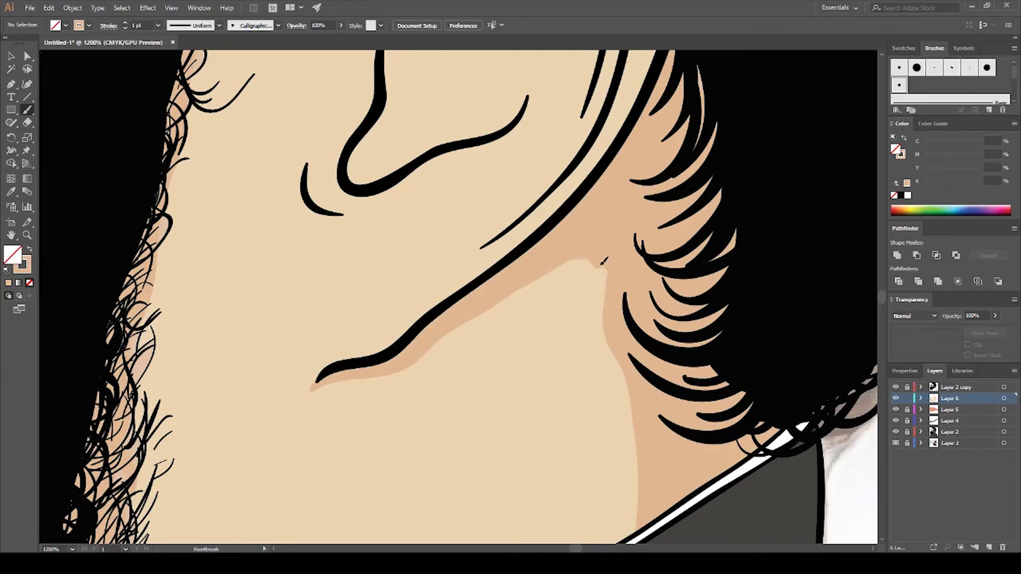
Step: Add a peach stroke along the collar and lighten the inner hollow of the ear
key(ctrl+0)
scroll(599, 342, up, 5)
drag(526, 366, 600, 309)
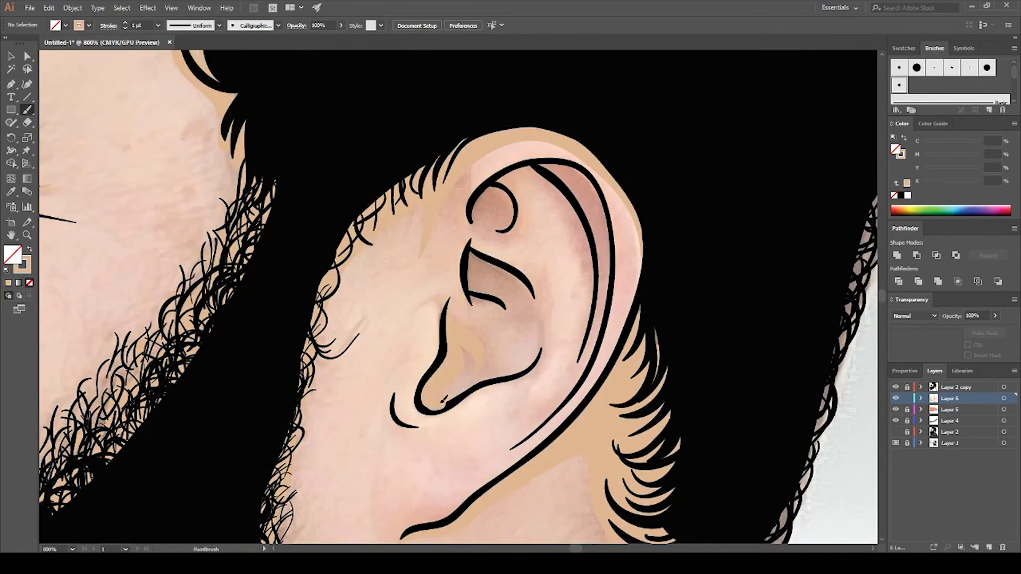
drag(470, 254, 536, 311)
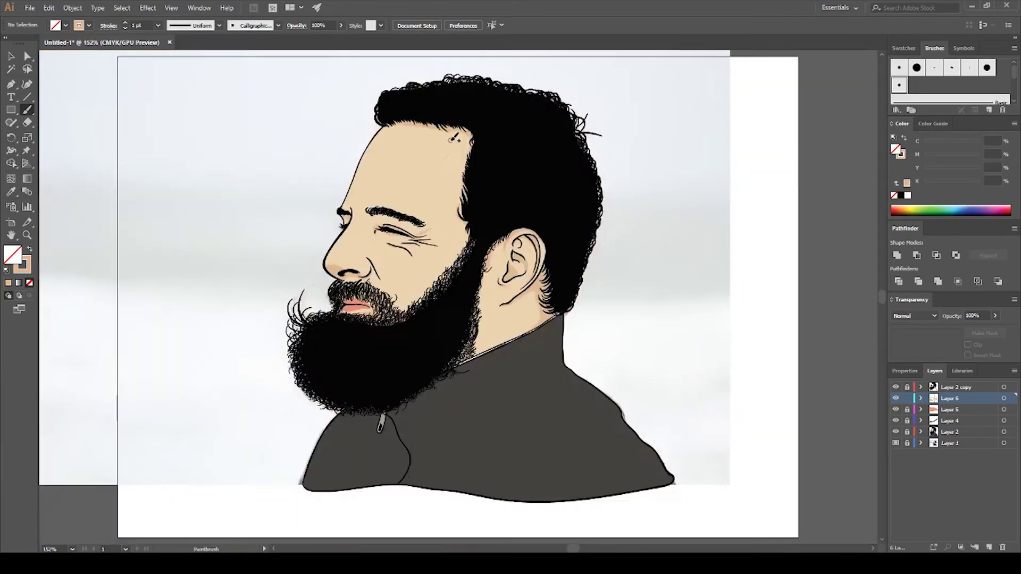
Step: Add a highlights layer and paint pale highlights on the nose bridge and lower lip
click(988, 547)
key(shift+x)
key(i)
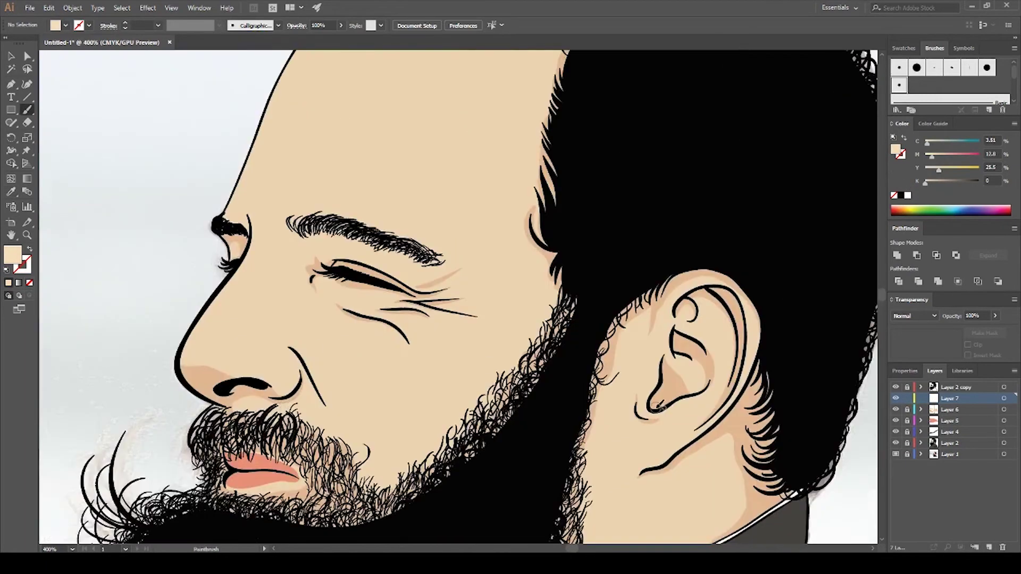
drag(255, 247, 183, 349)
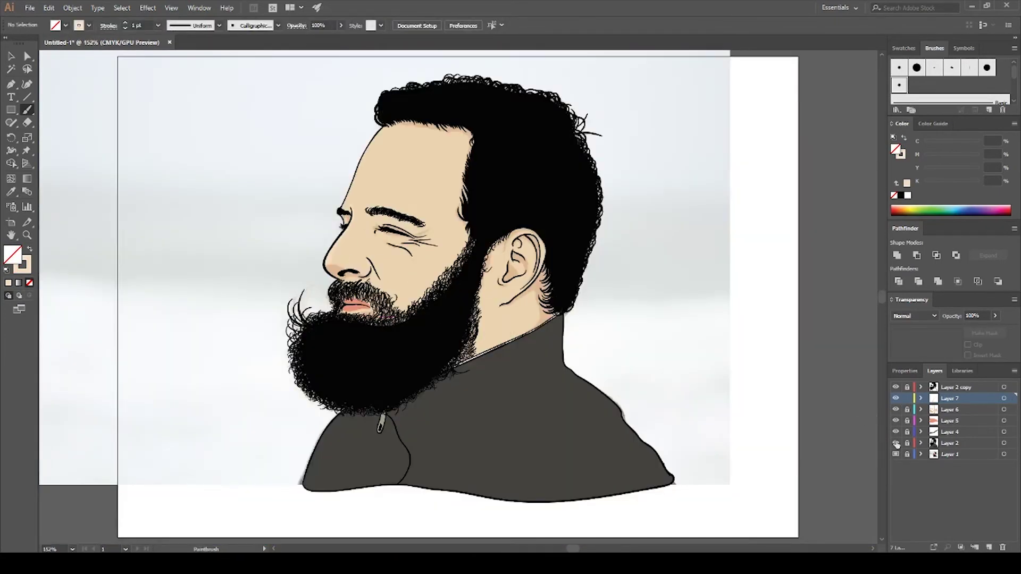
click(896, 444)
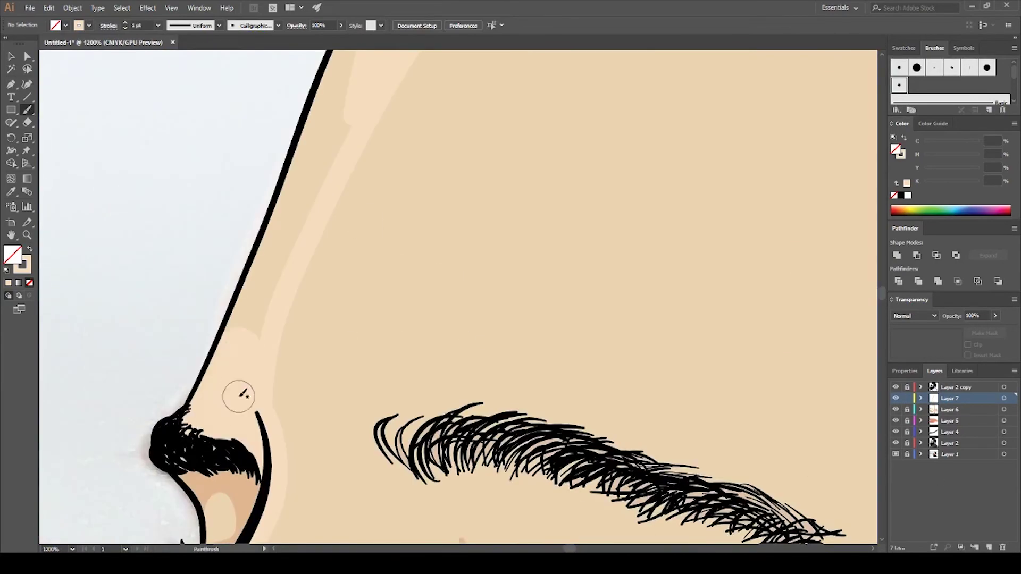
scroll(341, 181, up, 5)
scroll(353, 160, up, 5)
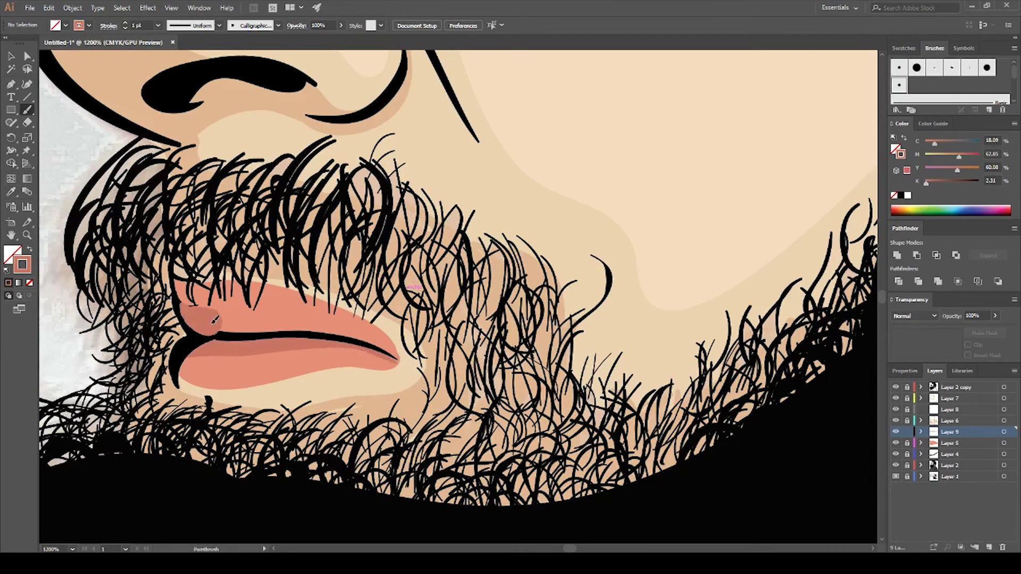
drag(184, 336, 394, 353)
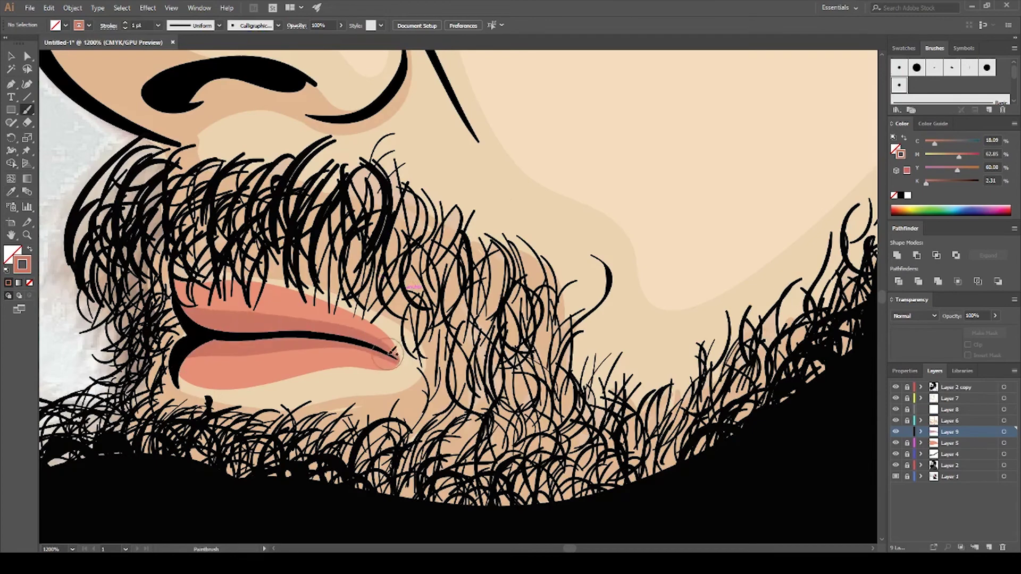
Step: Compare the jacket fill against the sweater photo, then add Layer 10 for the sweater lines
key(ctrl+0)
mouse_move(255, 338)
mouse_down()
mouse_move(253, 362)
mouse_move(270, 328)
mouse_up()
drag(466, 427, 478, 400)
click(896, 465)
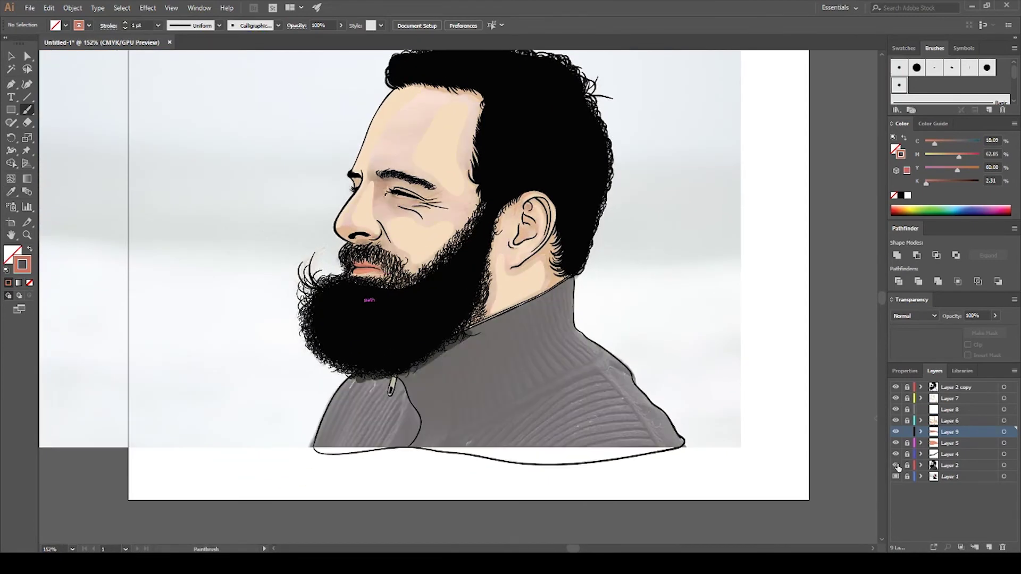
click(896, 465)
key(i)
key(ctrl+l)
Step: Sample the jacket's dark grey, draw a first sweater line, and move Layer 10 above Layer 4
click(461, 282)
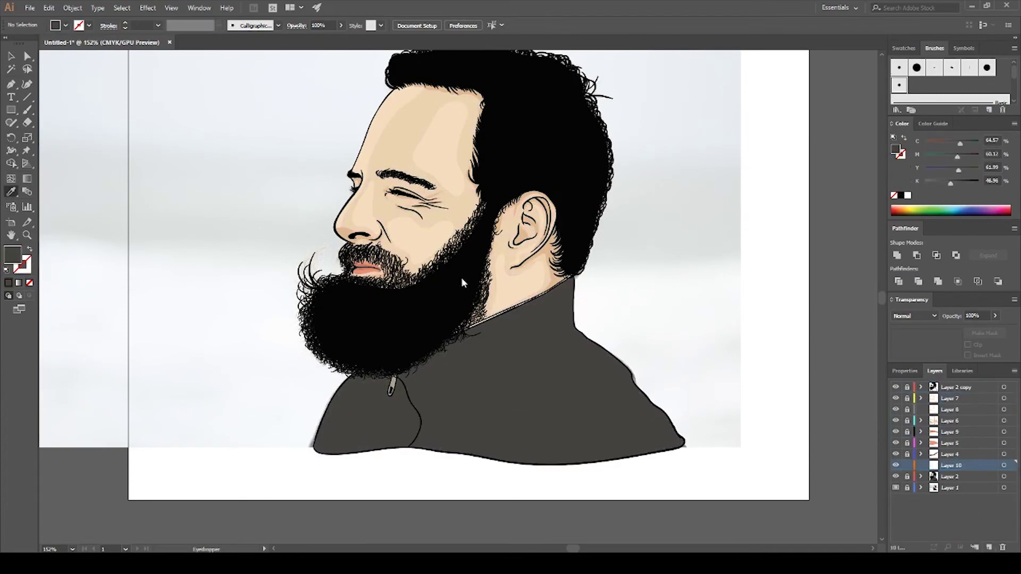
key(b)
scroll(461, 278, up, 5)
mouse_move(273, 503)
mouse_down()
mouse_move(493, 348)
mouse_move(315, 388)
mouse_up()
drag(344, 473, 326, 223)
click(895, 454)
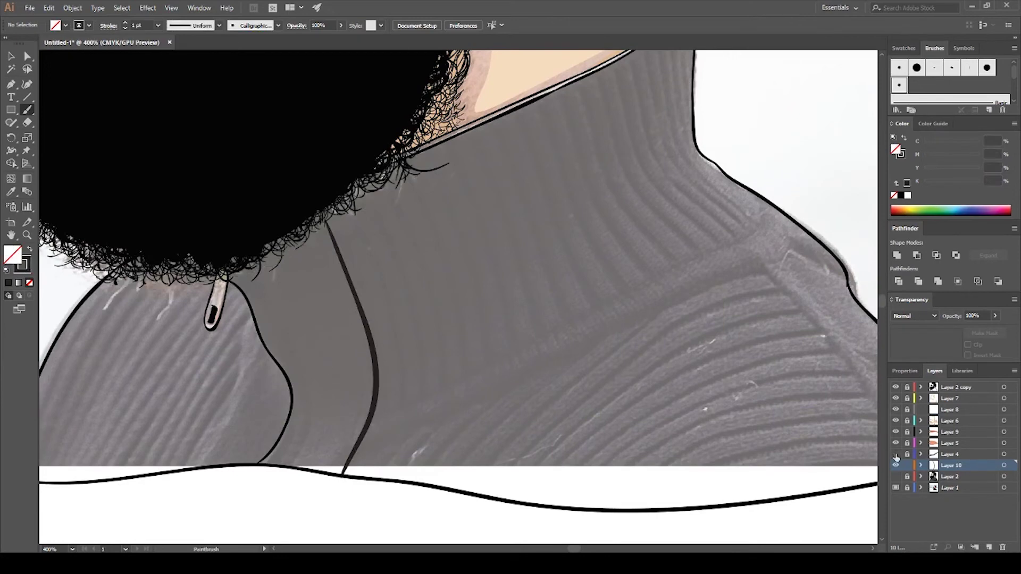
drag(946, 466, 947, 451)
Step: Draw curved rib lines from beside the zipper and bottom edge up to the shoulder seam
drag(290, 467, 255, 264)
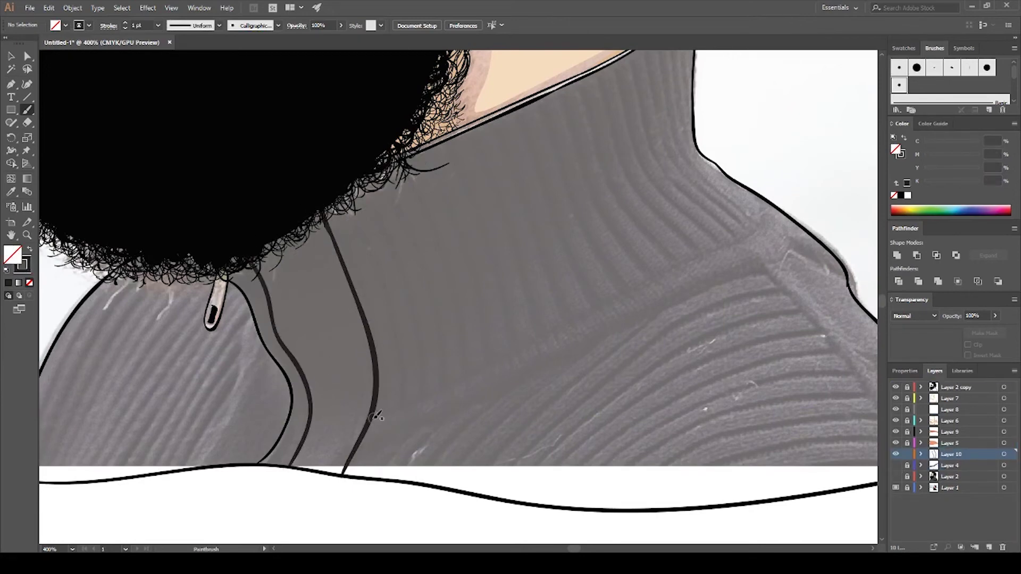
drag(376, 416, 764, 202)
mouse_move(346, 472)
mouse_down()
mouse_move(772, 259)
mouse_move(628, 261)
mouse_move(750, 481)
mouse_up()
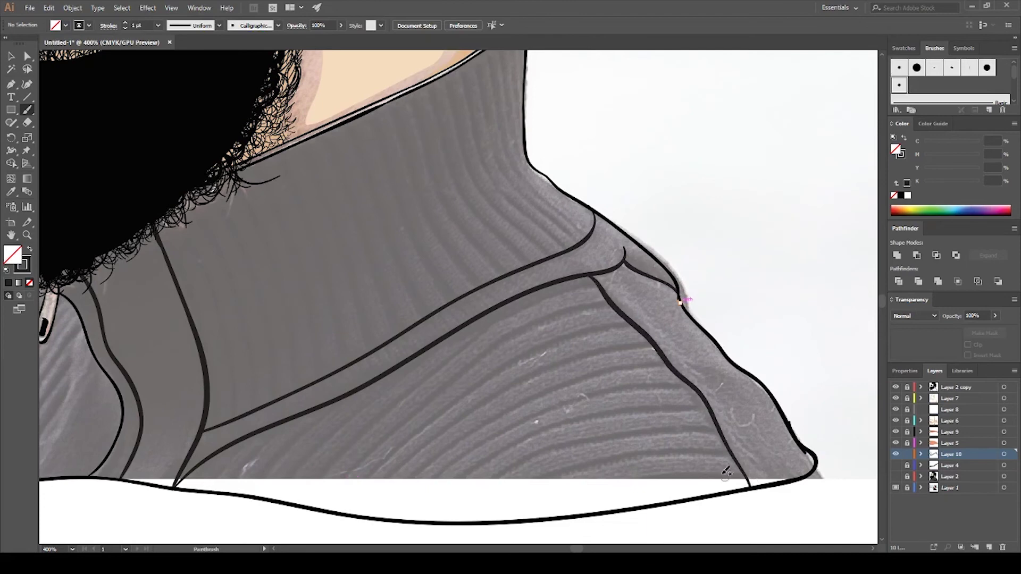
mouse_move(218, 491)
mouse_down()
mouse_move(287, 415)
mouse_move(415, 326)
mouse_up()
mouse_move(352, 422)
mouse_down()
mouse_move(505, 268)
mouse_move(664, 203)
mouse_up()
mouse_move(399, 433)
mouse_down()
mouse_move(477, 345)
mouse_move(674, 229)
mouse_up()
drag(412, 437, 703, 250)
mouse_move(426, 440)
mouse_down()
mouse_move(721, 271)
mouse_move(448, 441)
mouse_up()
Step: Add a series of shoulder rib lines running from the seam down to the hem
drag(767, 312, 472, 444)
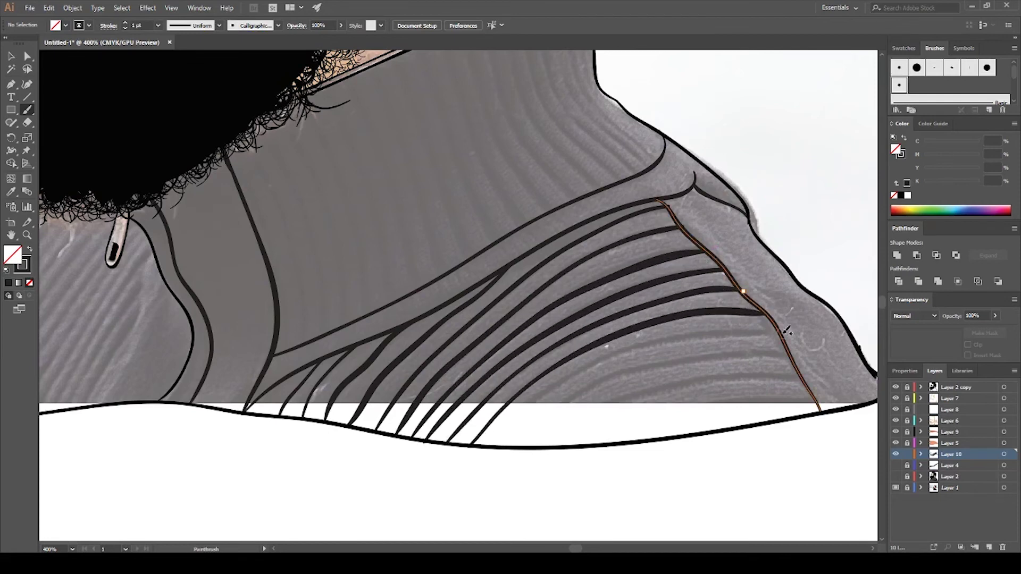
drag(777, 333, 494, 444)
drag(788, 353, 516, 445)
drag(801, 379, 540, 447)
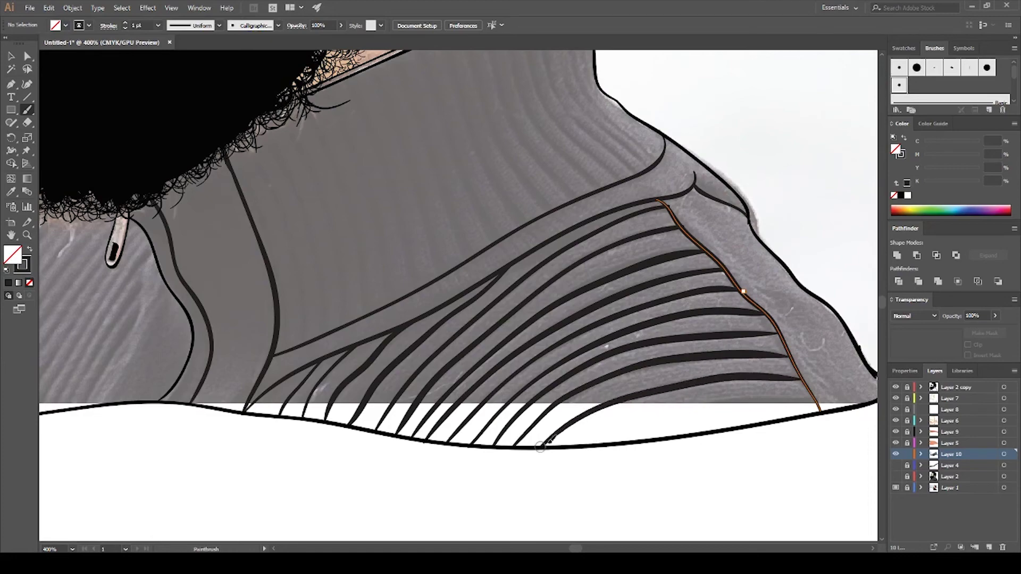
drag(775, 396, 558, 445)
Step: Draw long rib lines down the collar under the beard, redrawing one too-short stroke
scroll(558, 433, up, 5)
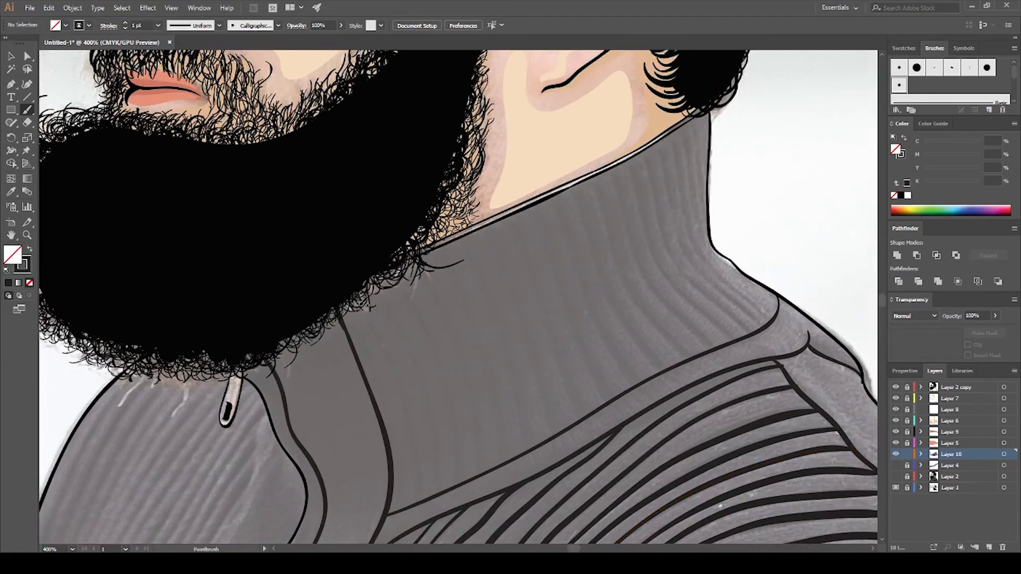
mouse_move(362, 292)
mouse_down()
mouse_move(420, 499)
mouse_move(441, 492)
mouse_up()
drag(402, 279, 451, 403)
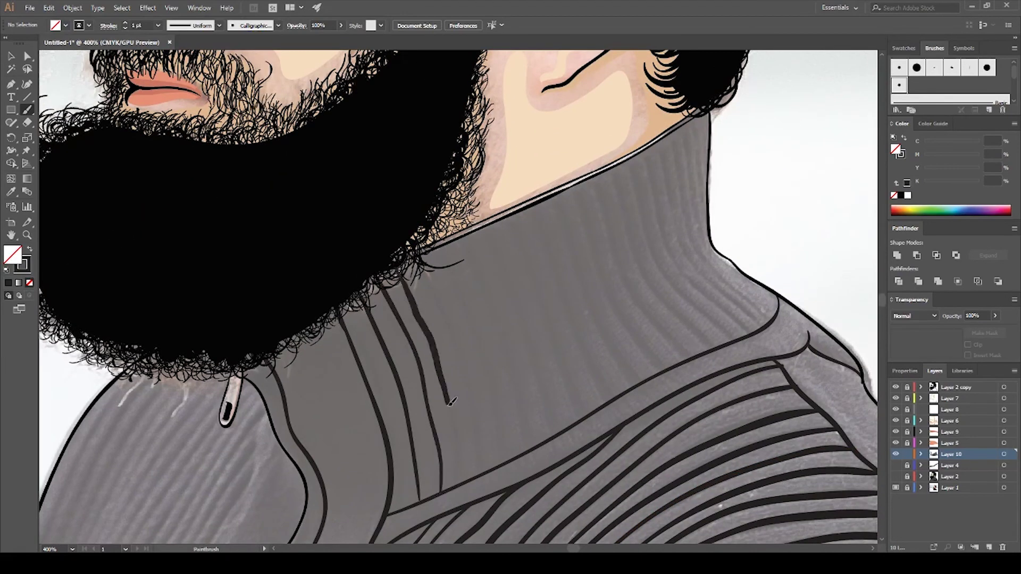
key(ctrl+z)
drag(478, 472, 453, 334)
mouse_move(444, 253)
mouse_down()
mouse_move(498, 461)
mouse_move(527, 446)
mouse_up()
mouse_move(487, 232)
mouse_down()
mouse_move(551, 432)
mouse_move(534, 281)
mouse_move(581, 413)
mouse_up()
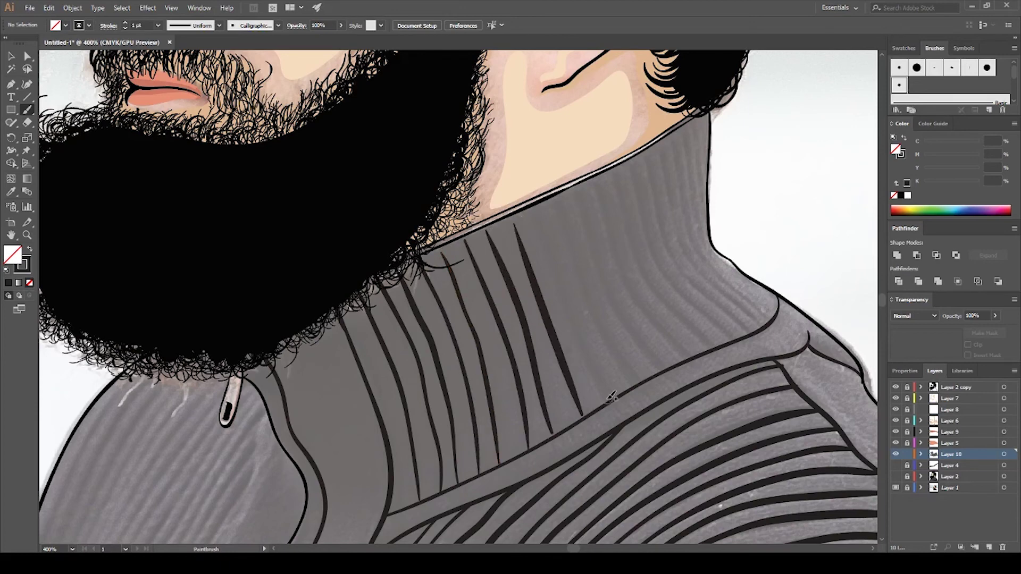
Step: Continue adding collar rib lines across to the right side up to the seam
drag(533, 214, 605, 400)
drag(552, 200, 627, 371)
drag(576, 186, 658, 367)
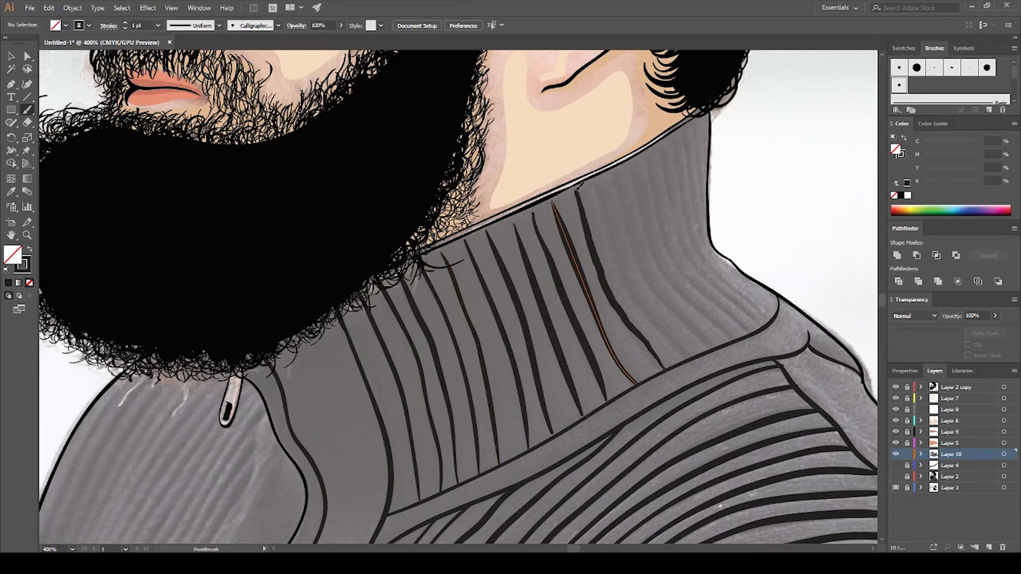
mouse_move(592, 178)
mouse_down()
mouse_move(687, 356)
mouse_move(711, 348)
mouse_up()
mouse_move(639, 166)
mouse_down()
mouse_move(744, 338)
mouse_move(700, 264)
mouse_move(625, 256)
mouse_up()
drag(543, 123, 576, 230)
drag(655, 313, 595, 262)
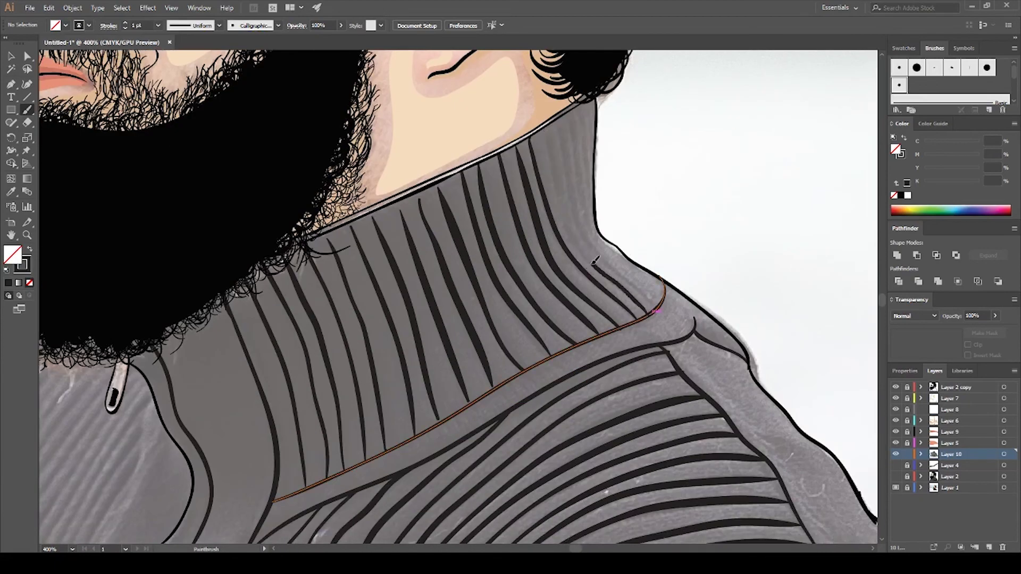
drag(561, 126, 583, 229)
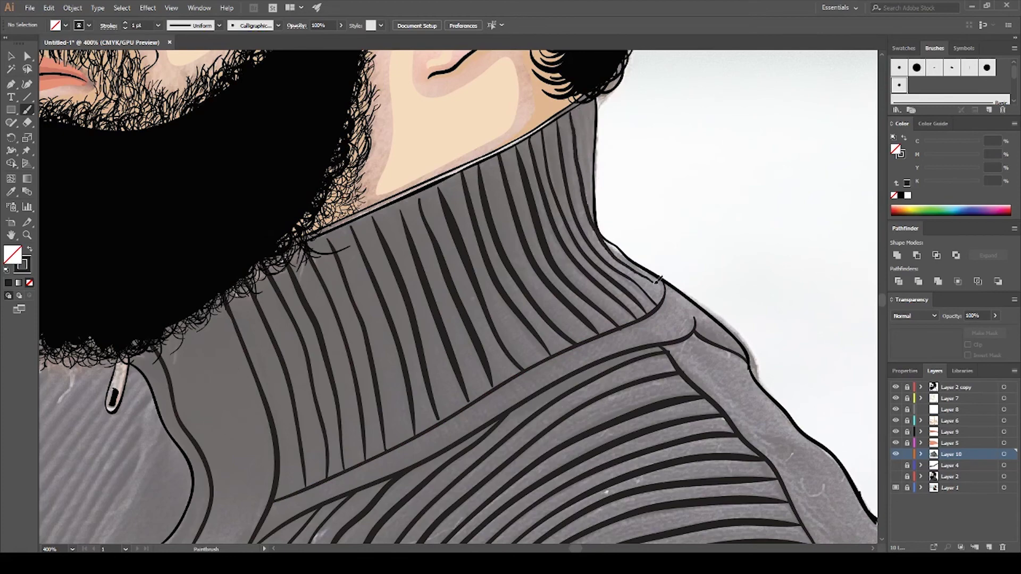
Step: Fill the left shoulder with rib lines rising from the hem toward the zip pull, then fit the artboard
drag(589, 106, 893, 254)
mouse_move(224, 409)
mouse_down()
mouse_move(324, 205)
mouse_move(340, 204)
mouse_up()
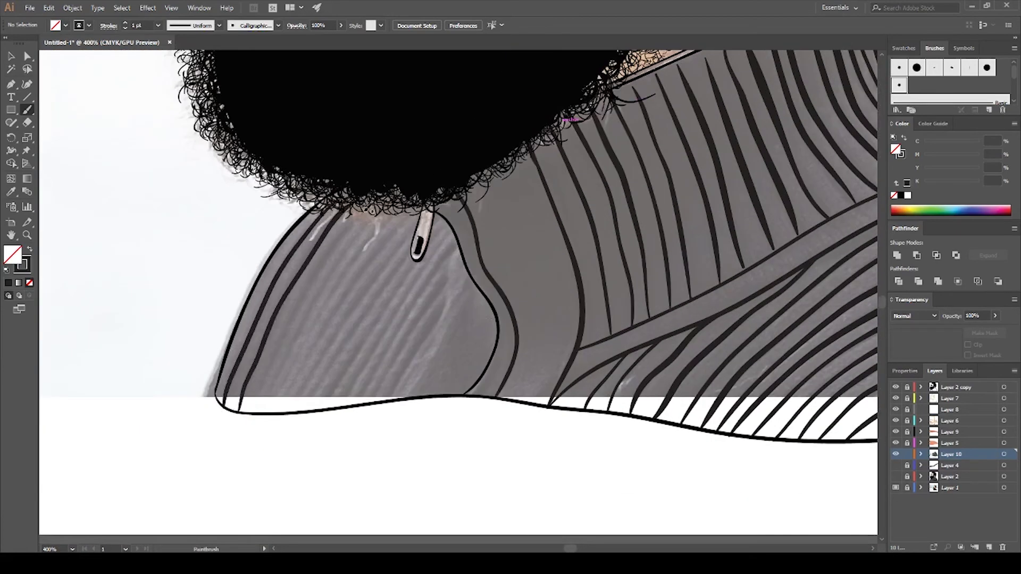
mouse_move(252, 415)
mouse_down()
mouse_move(356, 210)
mouse_move(393, 211)
mouse_up()
drag(291, 414, 415, 210)
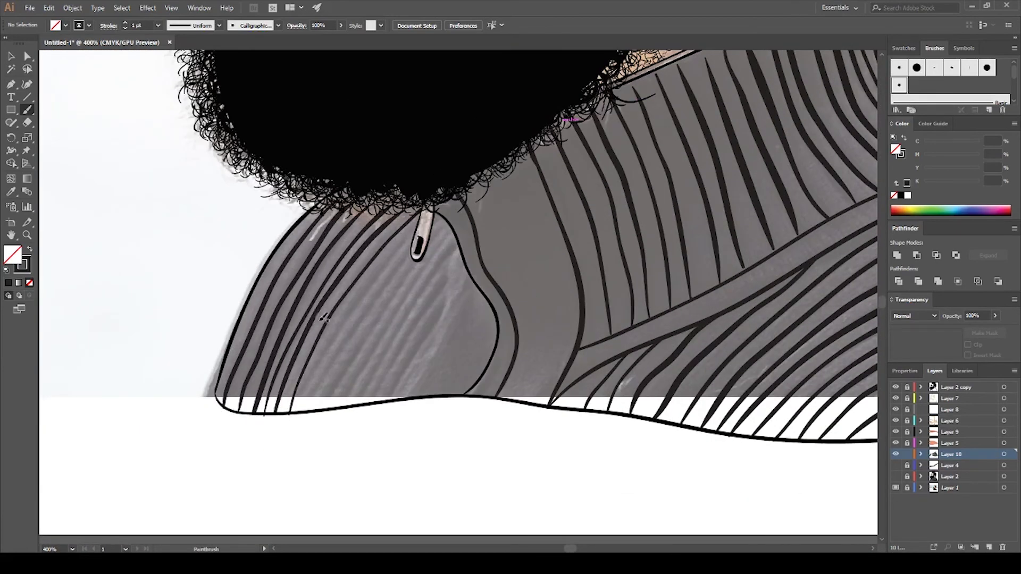
mouse_move(301, 410)
mouse_down()
mouse_move(414, 236)
mouse_move(420, 246)
mouse_up()
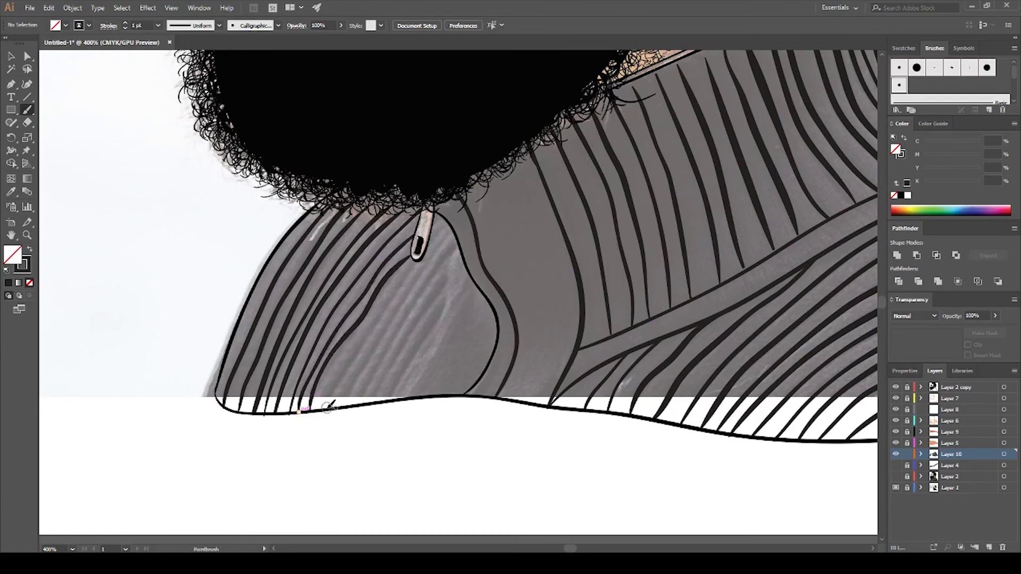
drag(374, 359, 457, 236)
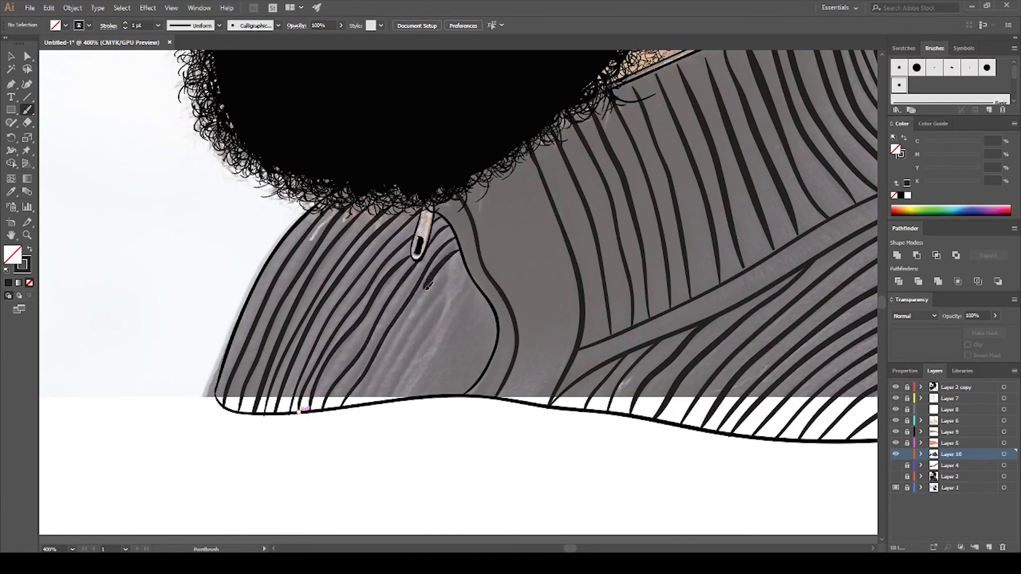
drag(357, 405, 398, 358)
drag(410, 398, 431, 340)
key(ctrl+0)
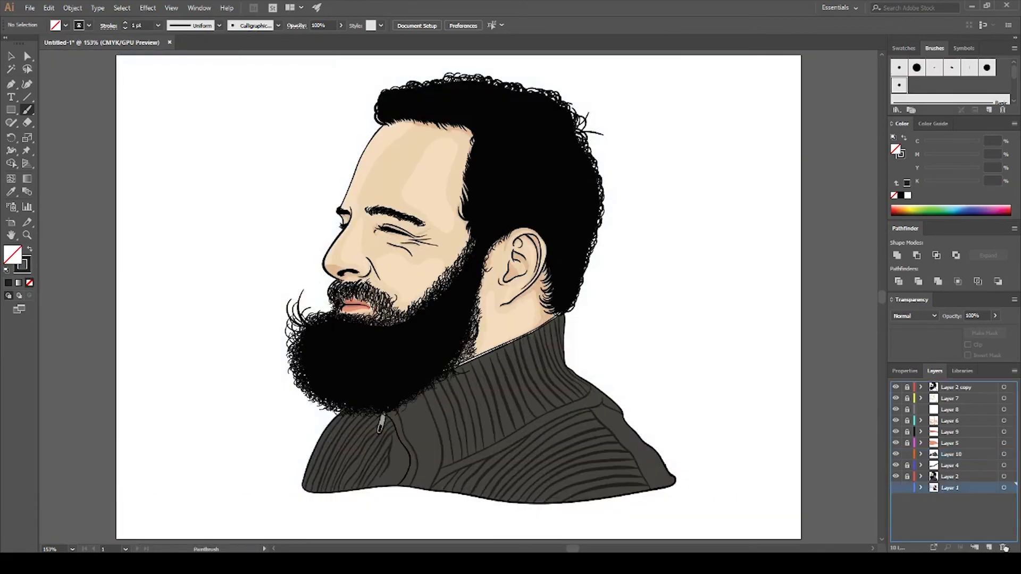
Step: Group all portrait artwork, scale the group down slightly, and create a new layer
key(ctrl+alt+2)
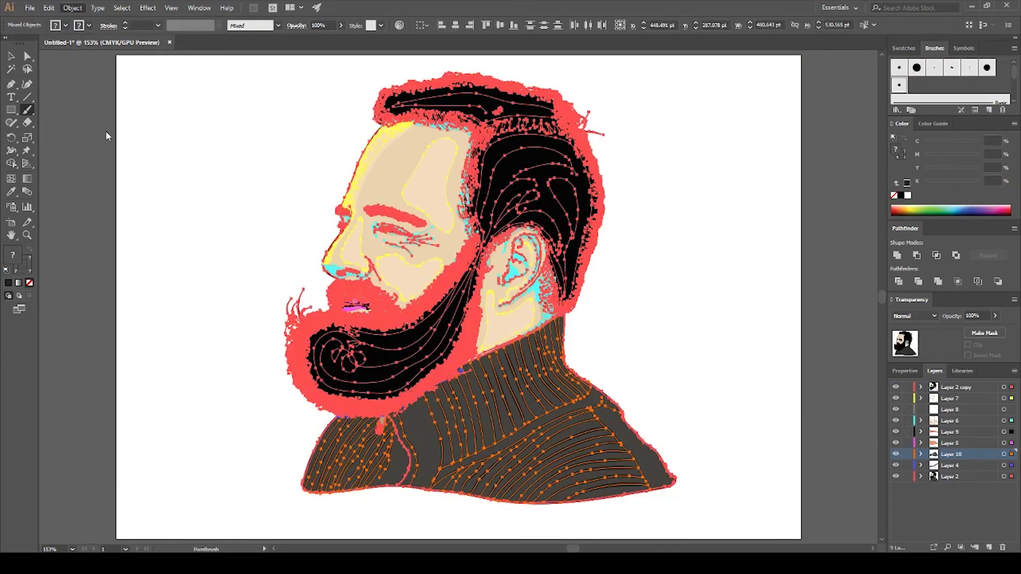
key(v)
click(938, 282)
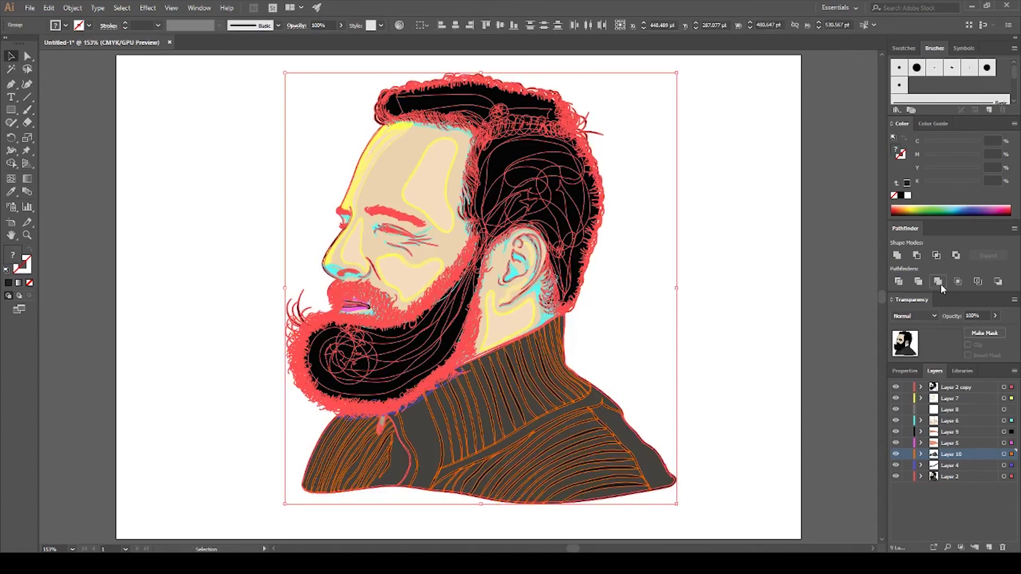
mouse_move(549, 312)
mouse_down()
mouse_move(751, 72)
mouse_move(676, 149)
mouse_up()
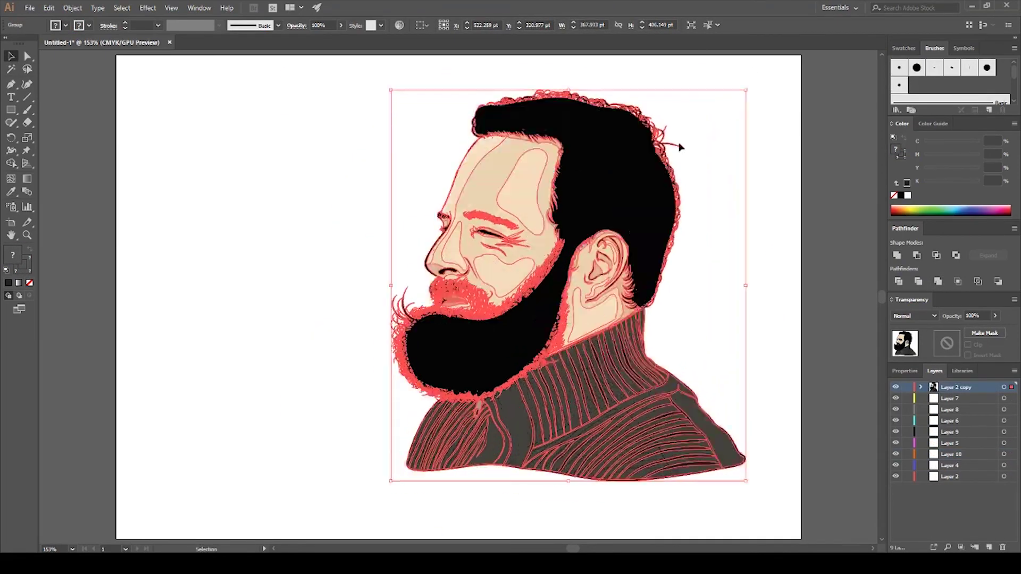
click(768, 262)
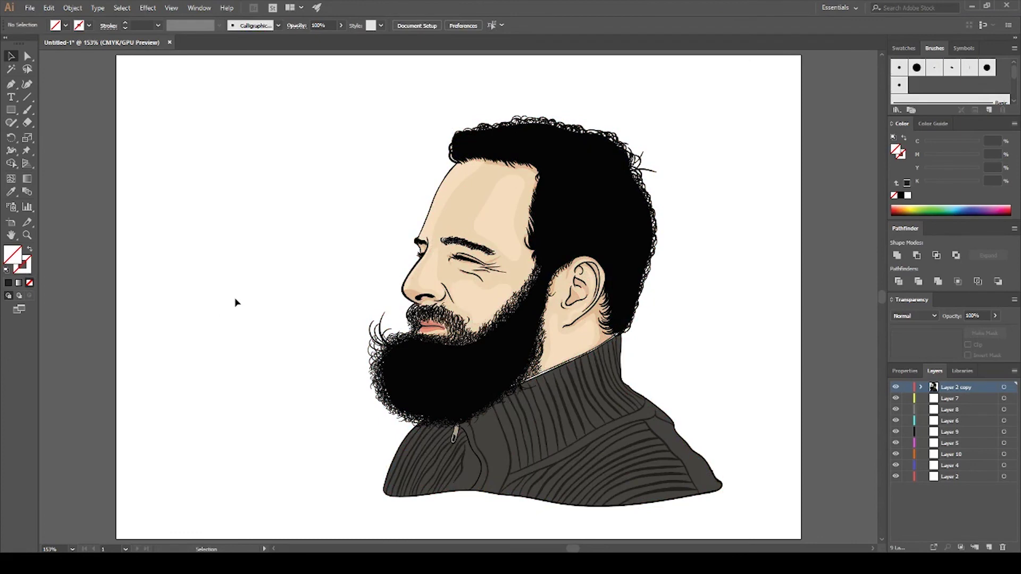
key(ctrl+l)
Step: Move the new layer to the bottom and draw an orange rectangle covering the whole artboard
drag(934, 406, 934, 487)
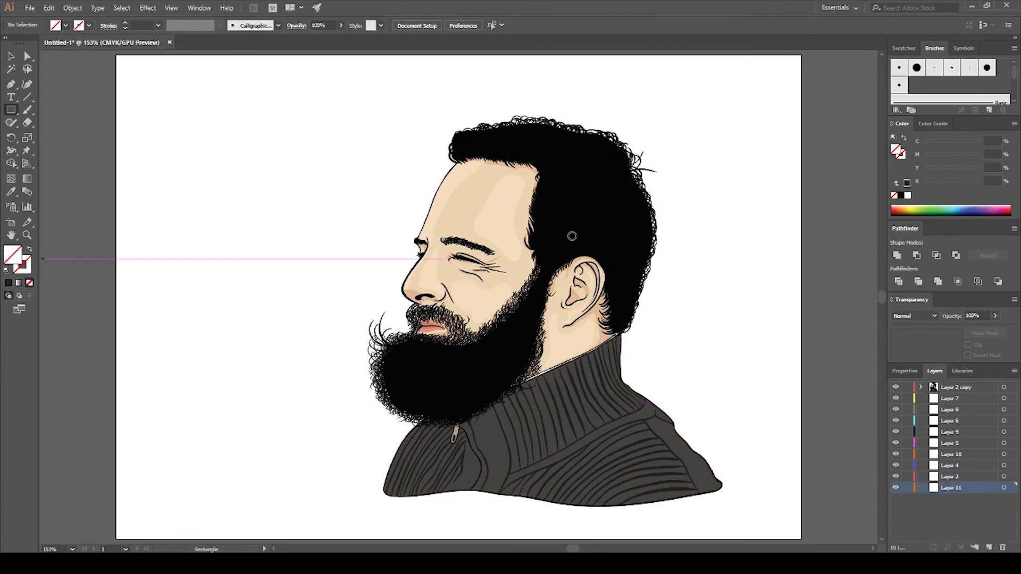
key(ctrl+1)
drag(234, 136, 683, 458)
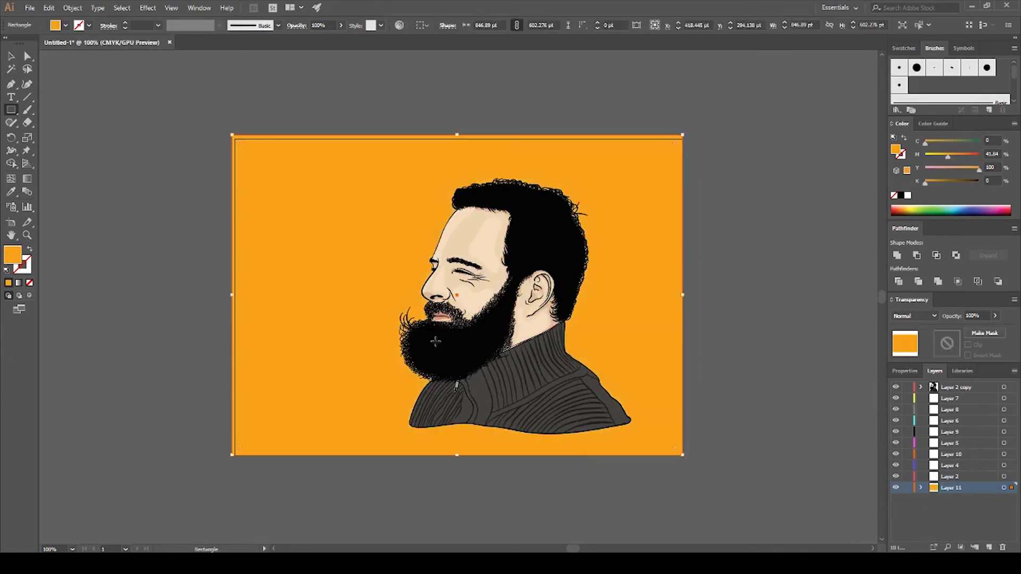
key(v)
click(205, 317)
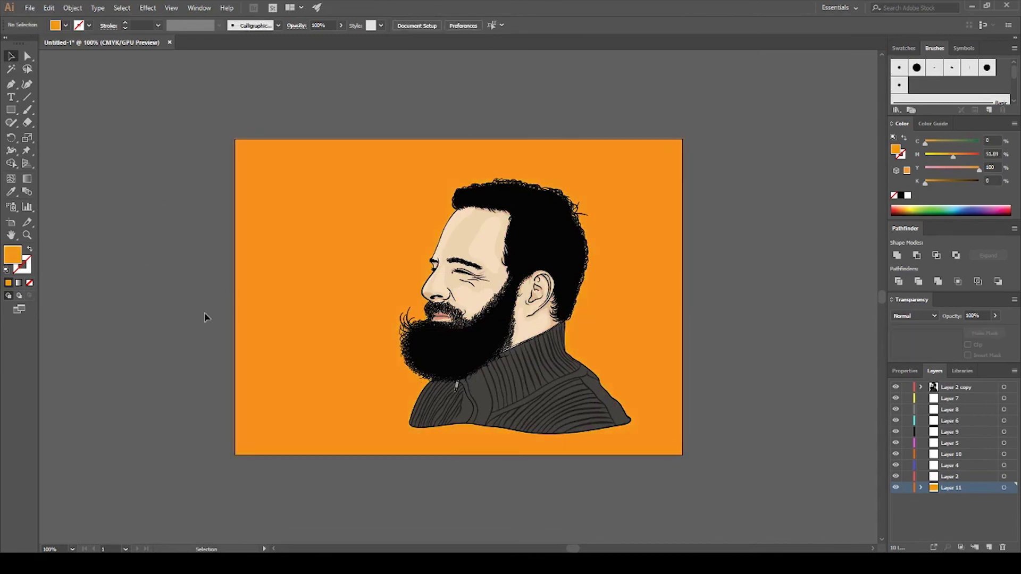
Step: Lock the background layer, nudge the portrait slightly right and down, and fit the artboard in view
click(907, 487)
drag(548, 241, 560, 245)
key(ctrl+shift+a)
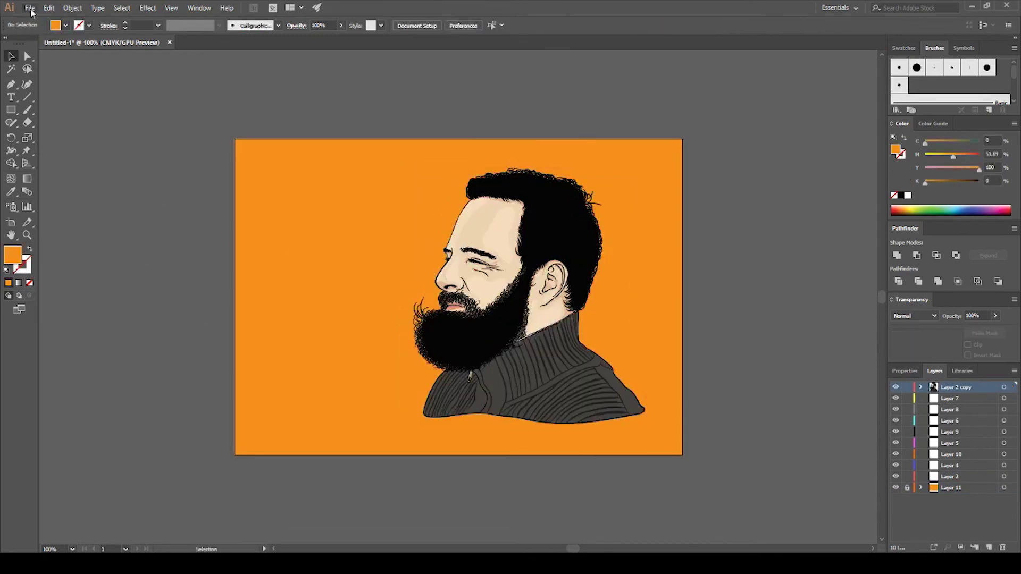
key(ctrl+0)
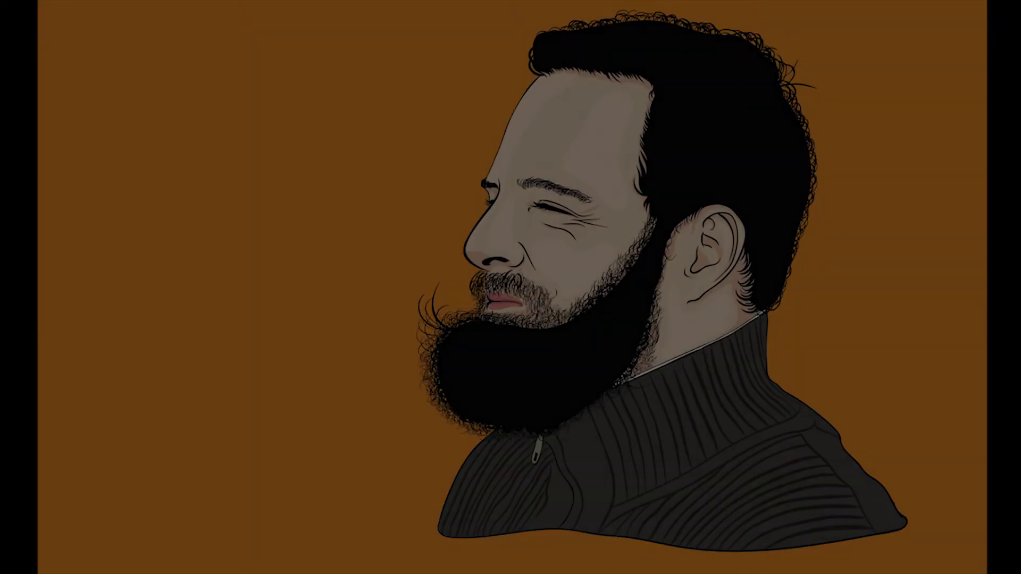